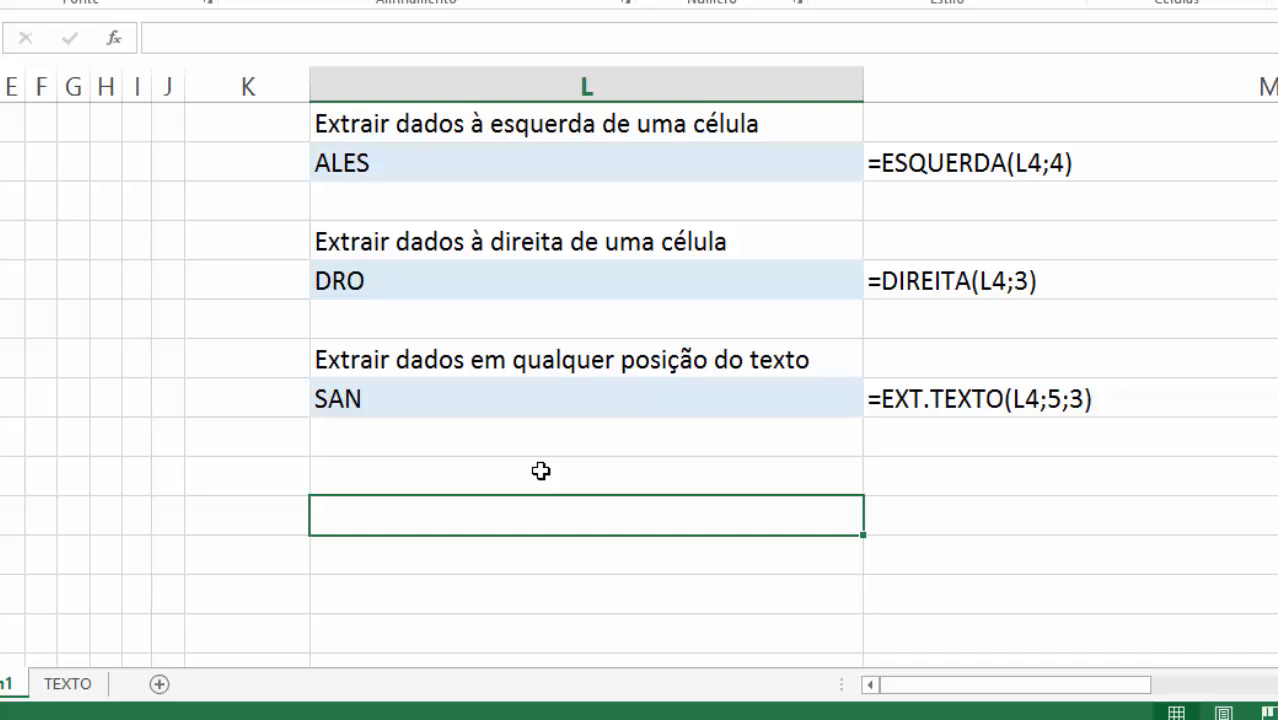
{"action": "type", "text": "Alessandro Tr"}
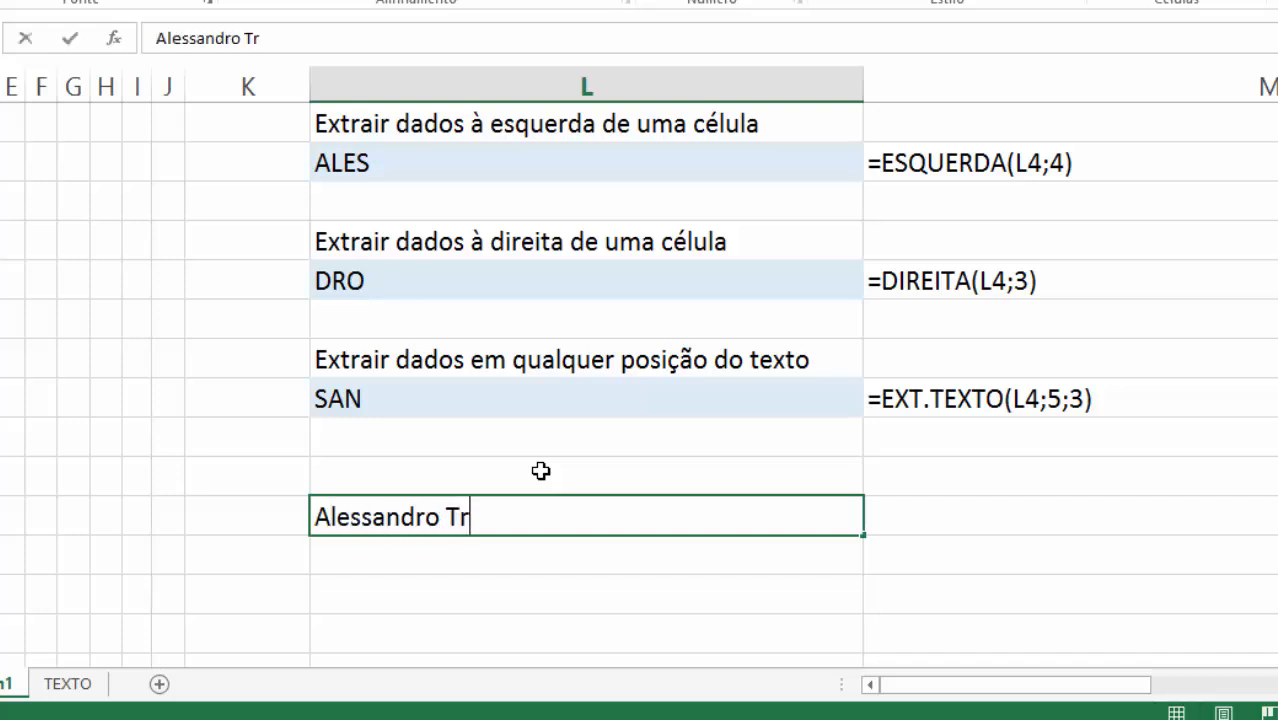
{"action": "type", "text": "ovat"}
{"action": "key", "text": "BackSpace"}
{"action": "key", "text": "BackSpace"}
{"action": "key", "text": "BackSpace"}
{"action": "key", "text": "BackSpace"}
{"action": "key", "text": "BackSpace"}
{"action": "key", "text": "BackSpace"}
{"action": "key", "text": "BackSpace"}
{"action": "key", "text": "BackSpace"}
{"action": "key", "text": "BackSpace"}
{"action": "key", "text": "BackSpace"}
{"action": "key", "text": "BackSpace"}
{"action": "key", "text": "BackSpace"}
{"action": "key", "text": "BackSpace"}
{"action": "key", "text": "BackSpace"}
{"action": "key", "text": "BackSpace"}
{"action": "key", "text": "BackSpace"}
{"action": "key", "text": "BackSpace"}
Enter the person's full name in all lowercase letters in cell L17
{"action": "type", "text": "ale"}
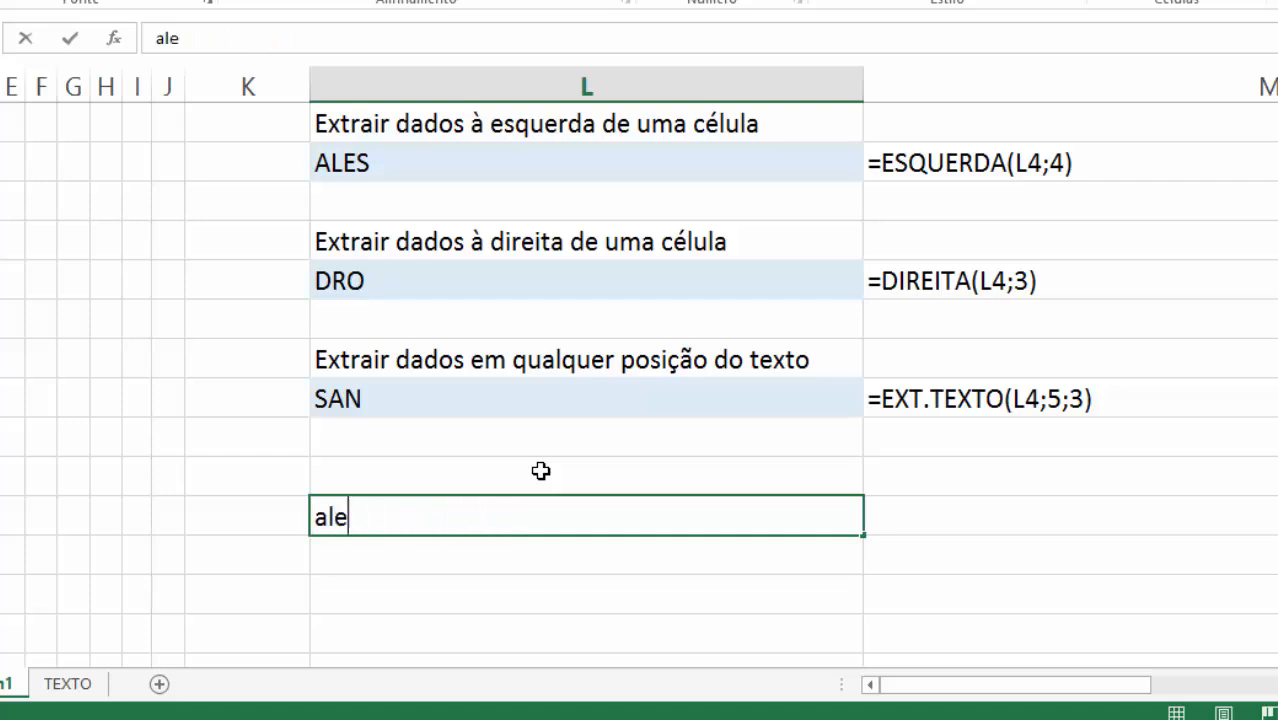
{"action": "type", "text": "ssandro T"}
{"action": "key", "text": "BackSpace"}
{"action": "type", "text": "t"}
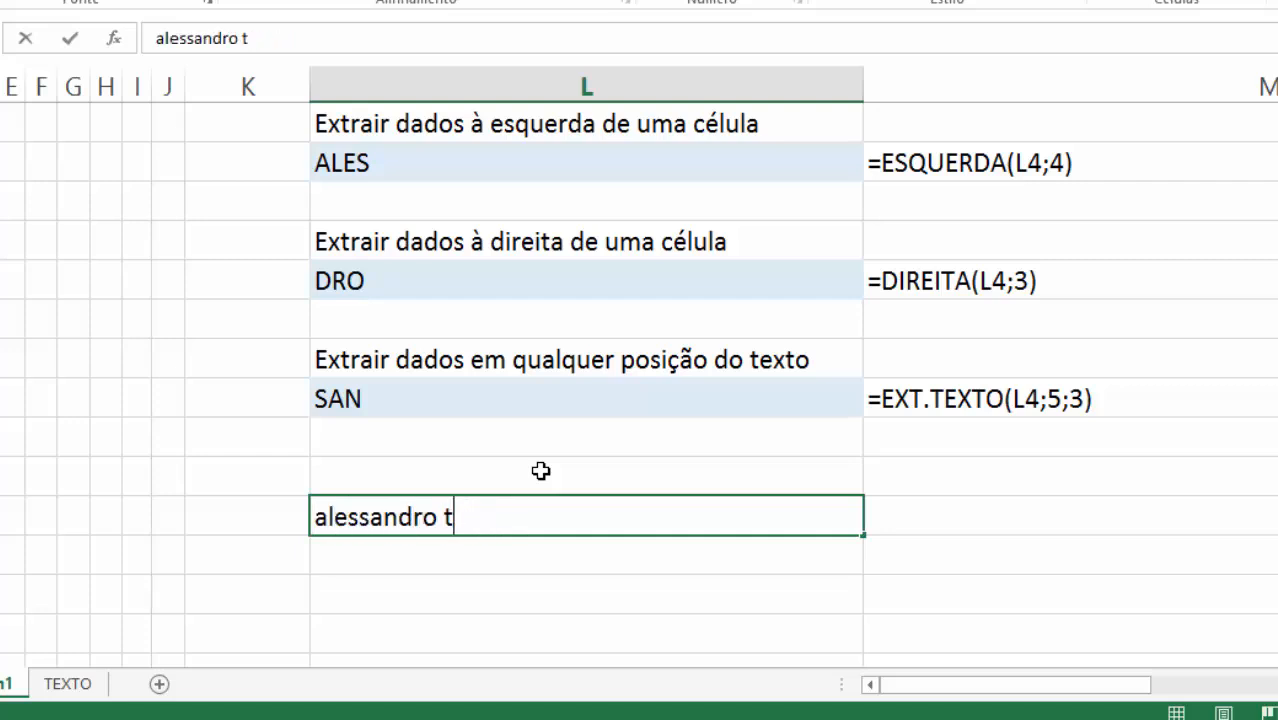
{"action": "type", "text": "rovato"}
{"action": "key", "text": "Return"}
{"action": "key", "text": "Return"}
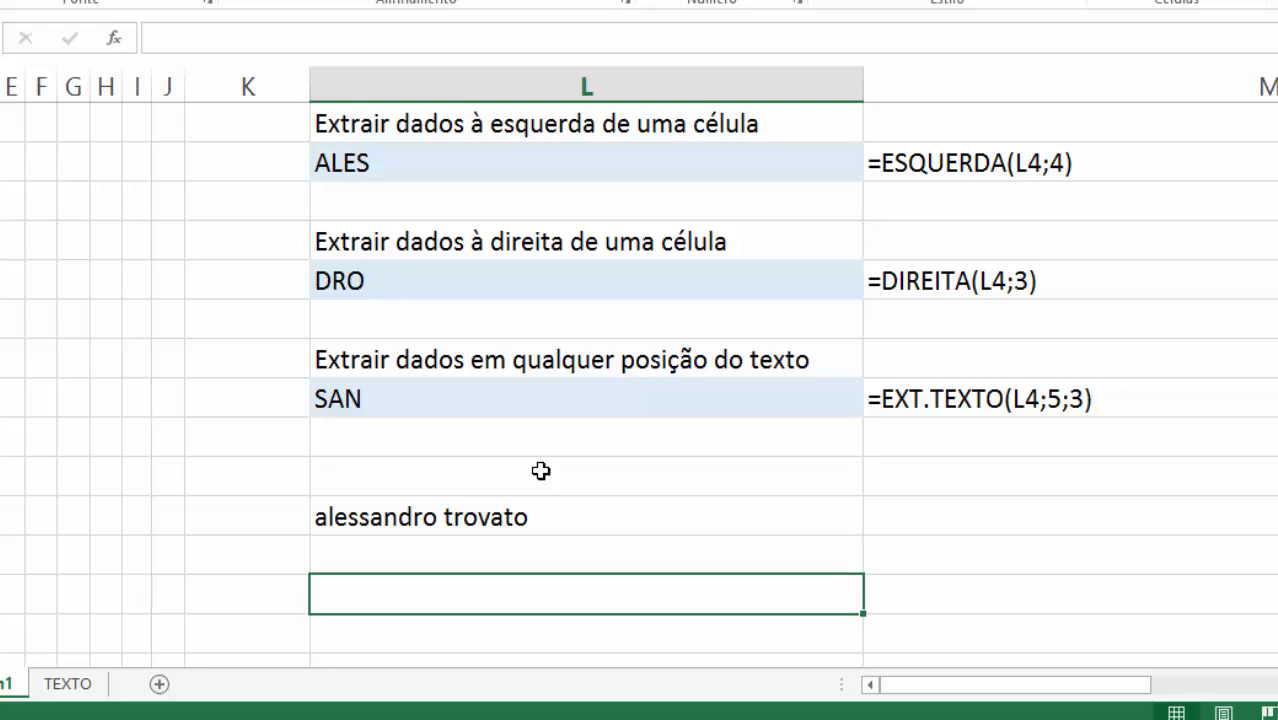
Convert the name in L17 to uppercase in cell L19 with the MAIÚSCULA function
{"action": "type", "text": "="}
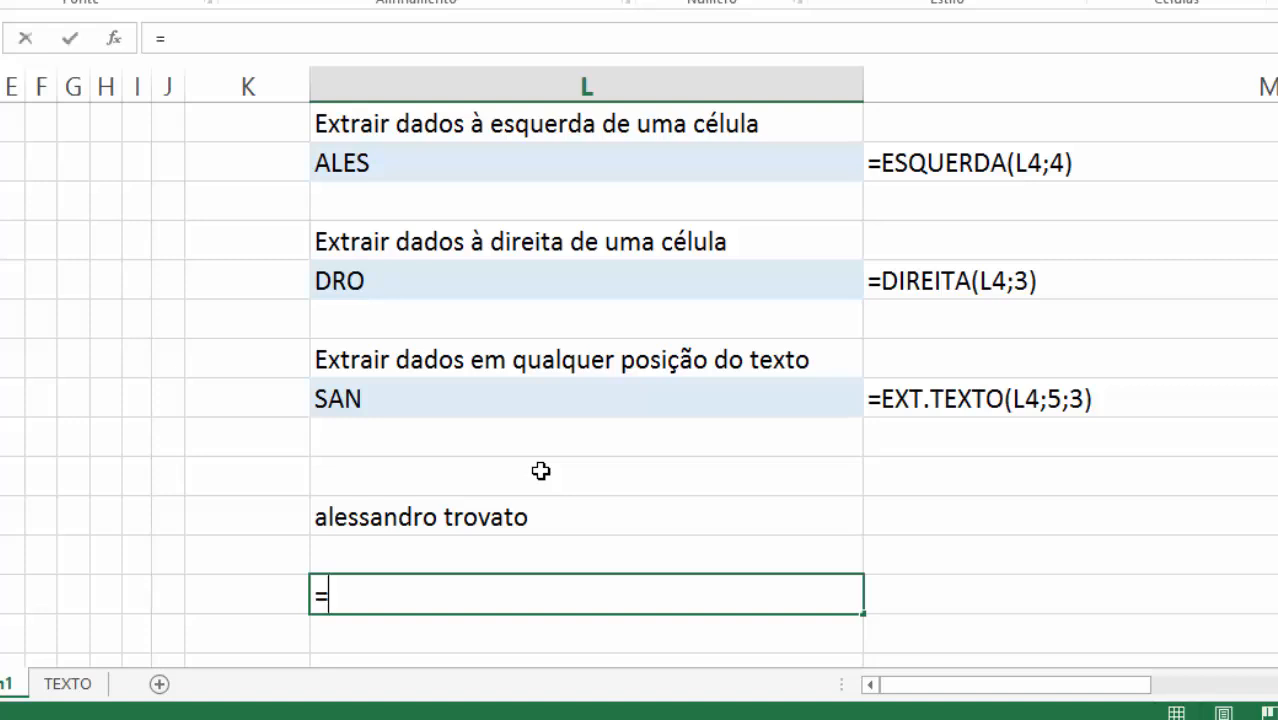
{"action": "type", "text": "mai"}
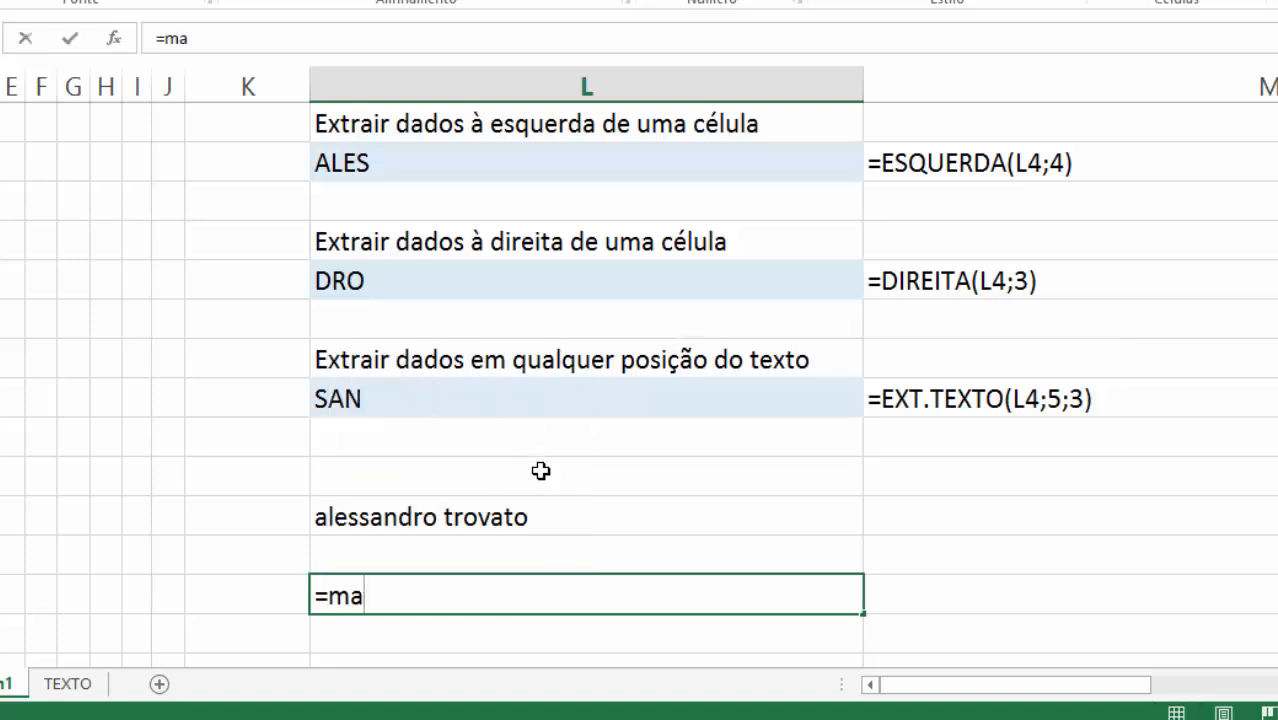
{"action": "key", "text": "BackSpace"}
{"action": "type", "text": "iús"}
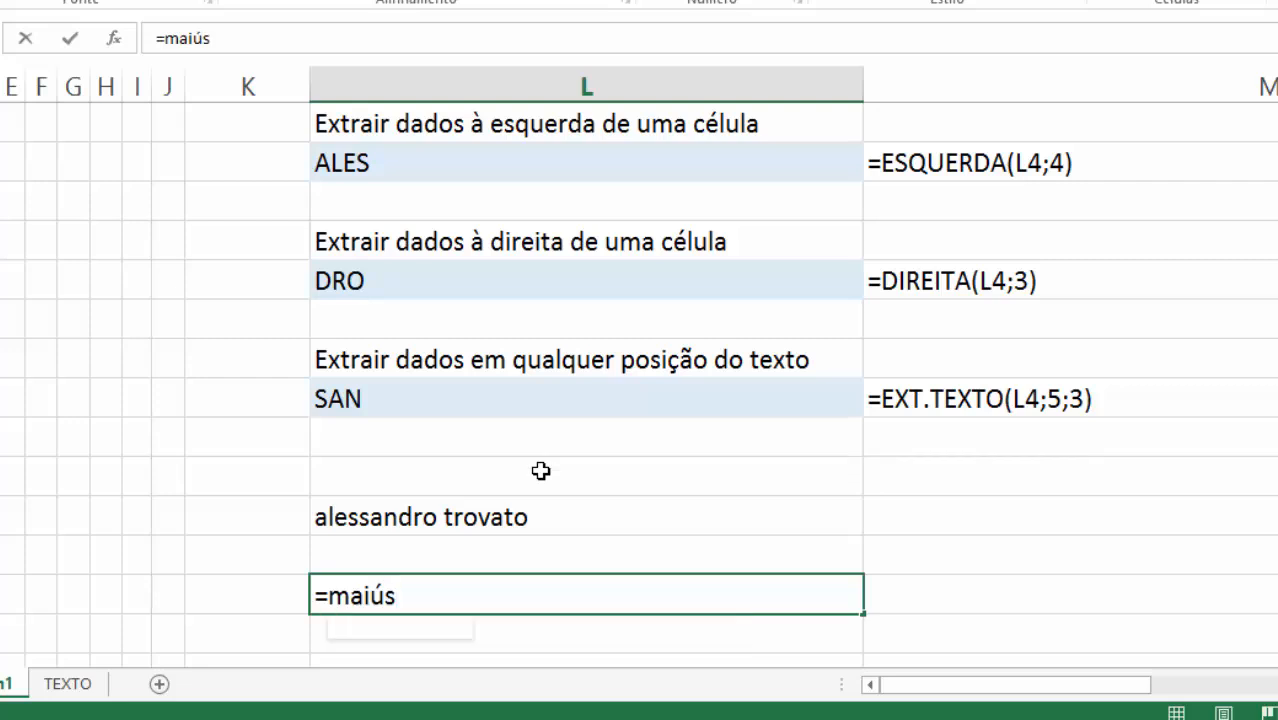
{"action": "key", "text": "Tab"}
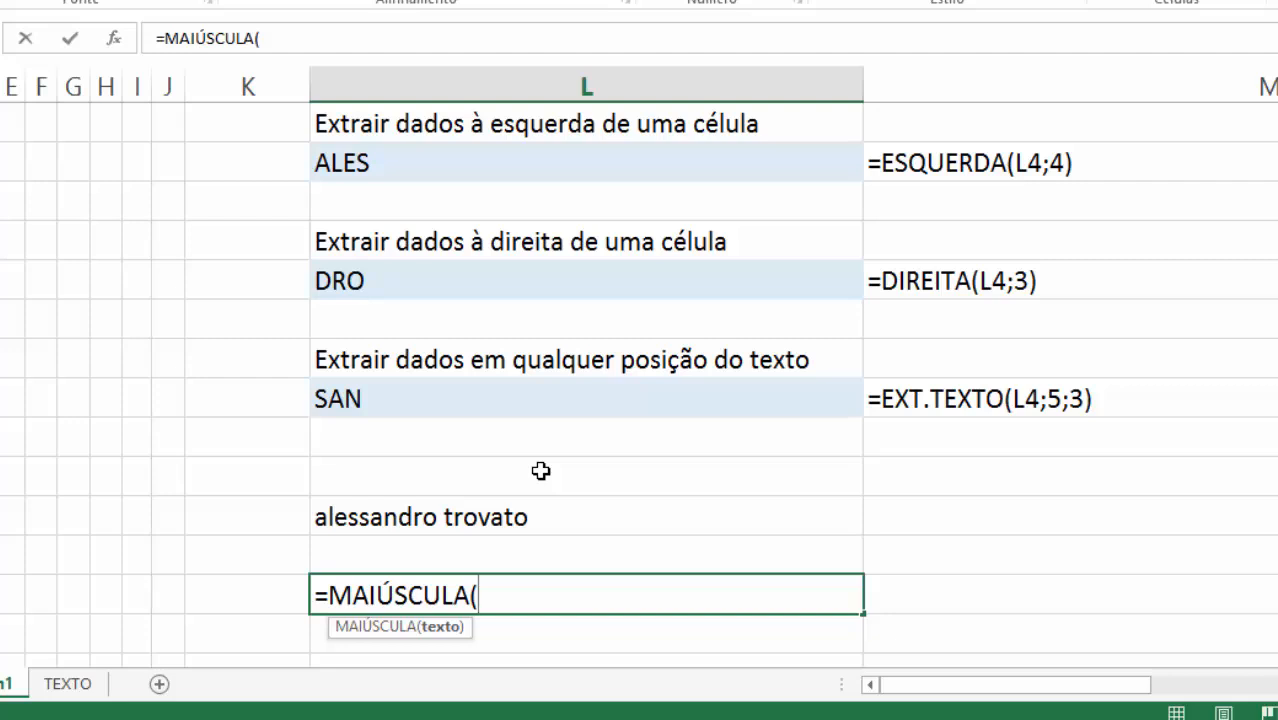
{"action": "key", "text": "Up"}
{"action": "key", "text": "Up"}
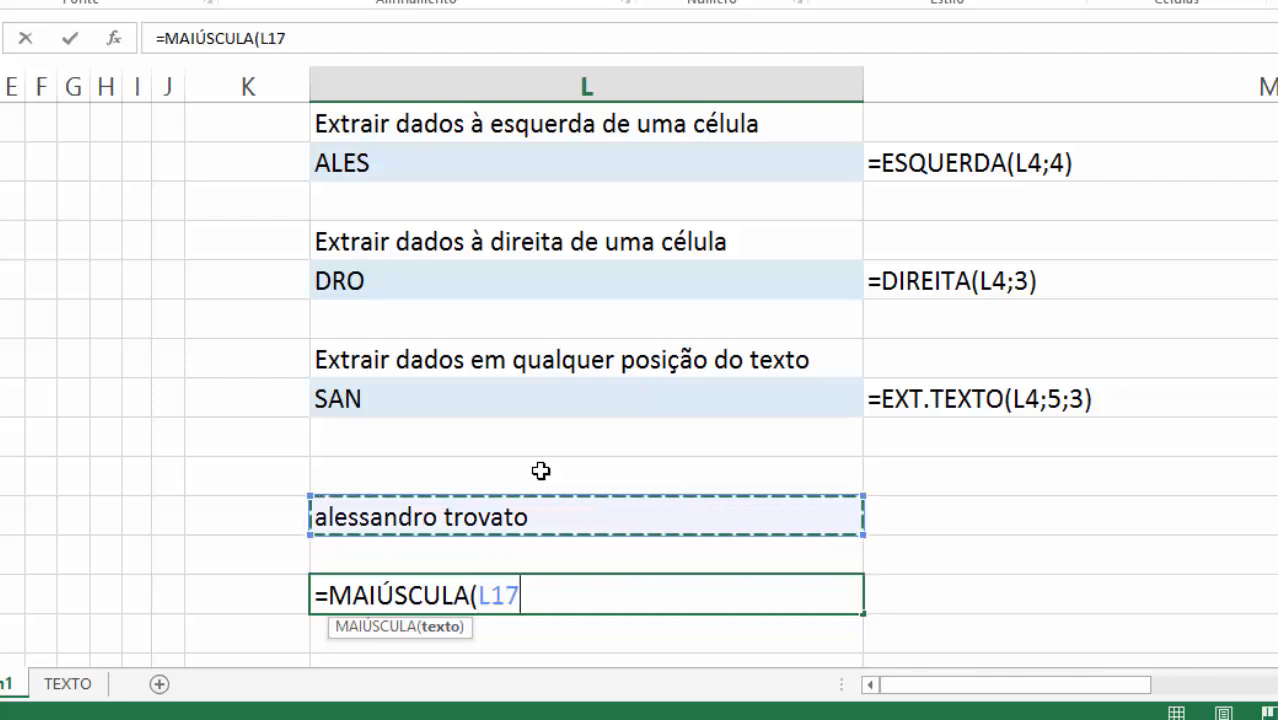
{"action": "key", "text": "Return"}
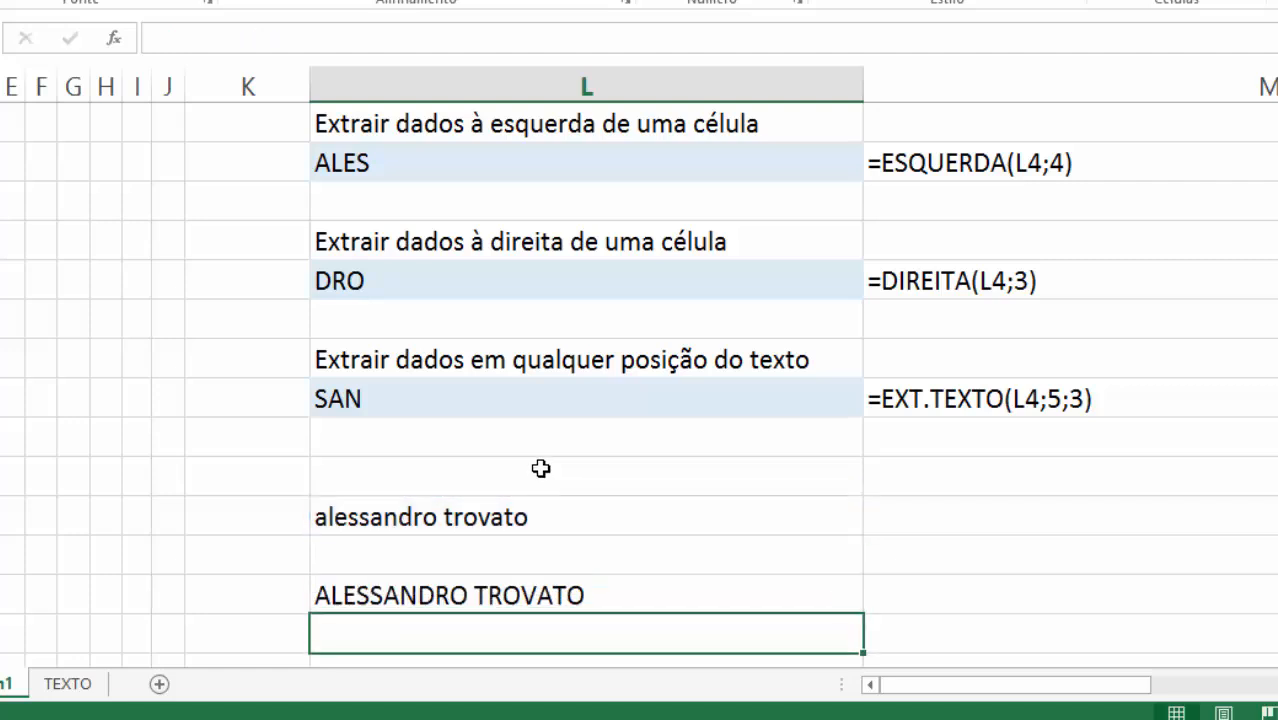
Copy the FÓRMULATEXTO formula from M14 into M19 to display the formula used in L19
{"action": "left_click", "coordinate": [982, 398]}
{"action": "key", "text": "ctrl+c"}
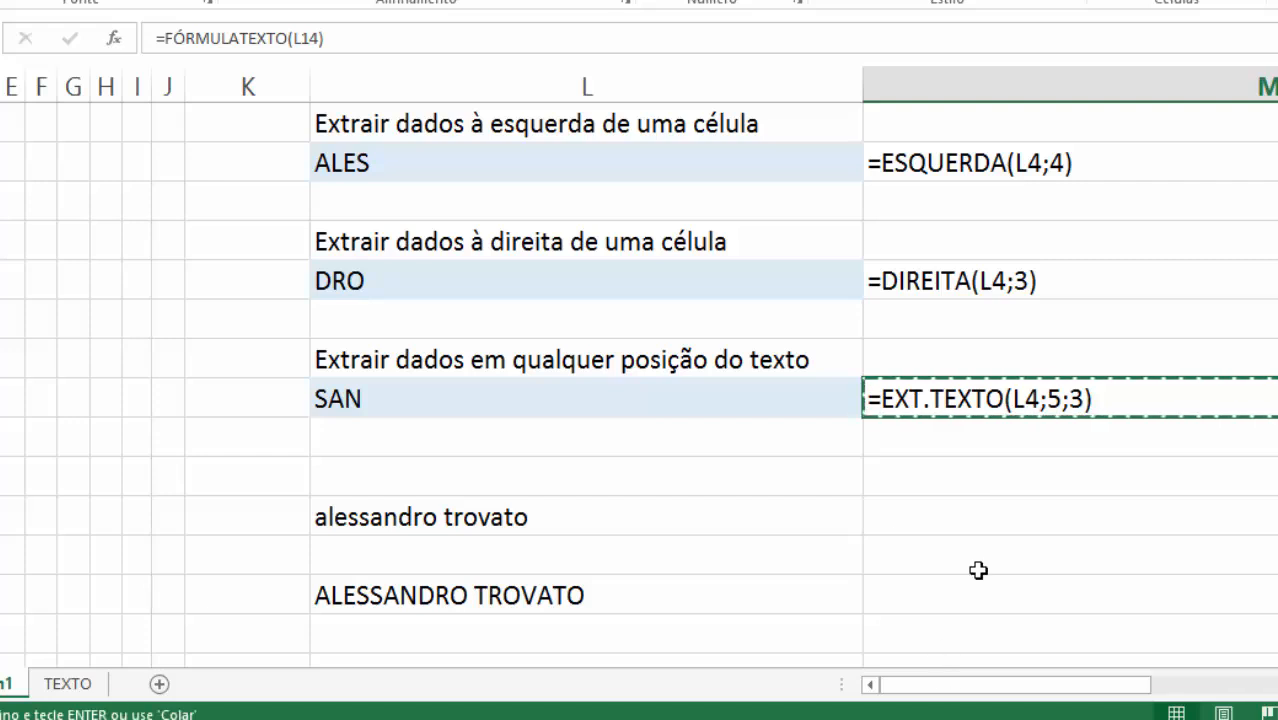
{"action": "left_click", "coordinate": [978, 571]}
{"action": "left_click", "coordinate": [978, 582]}
{"action": "key", "text": "ctrl+v"}
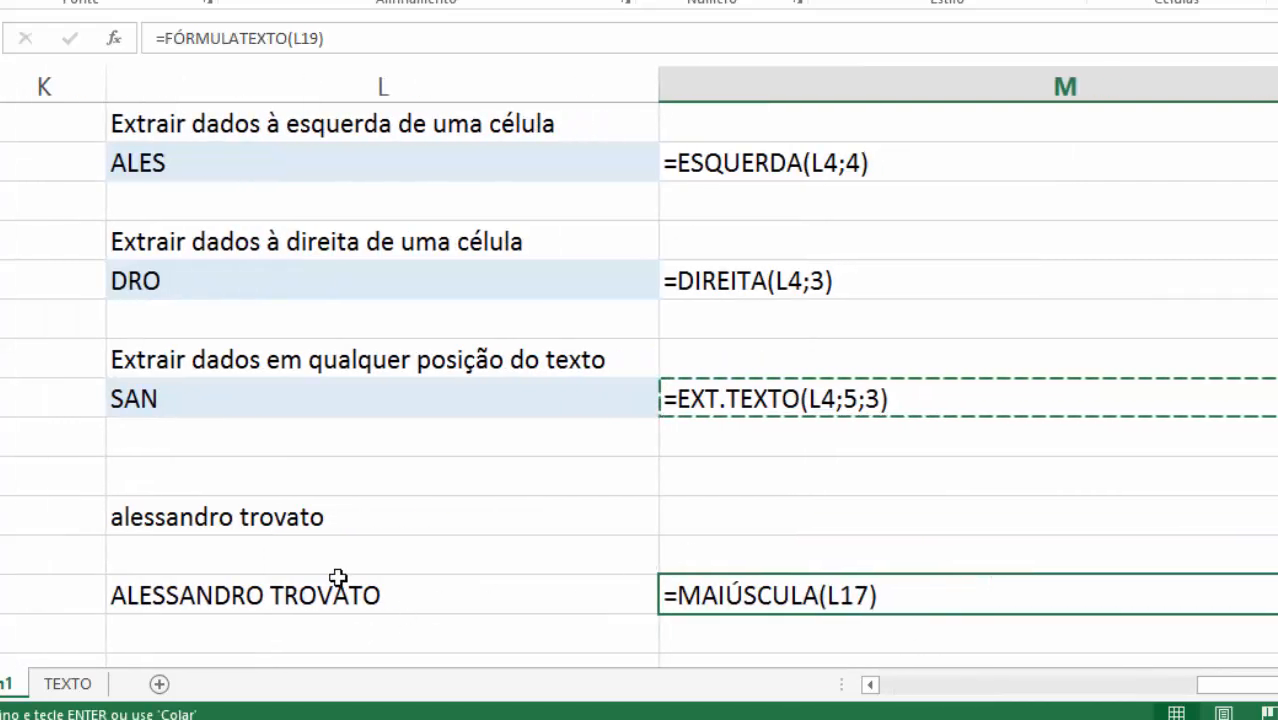
Convert the uppercase name in L19 to lowercase in cell L21 with the MINÚSCULA function
{"action": "scroll", "coordinate": [336, 570], "scroll_direction": "down", "scroll_amount": 3}
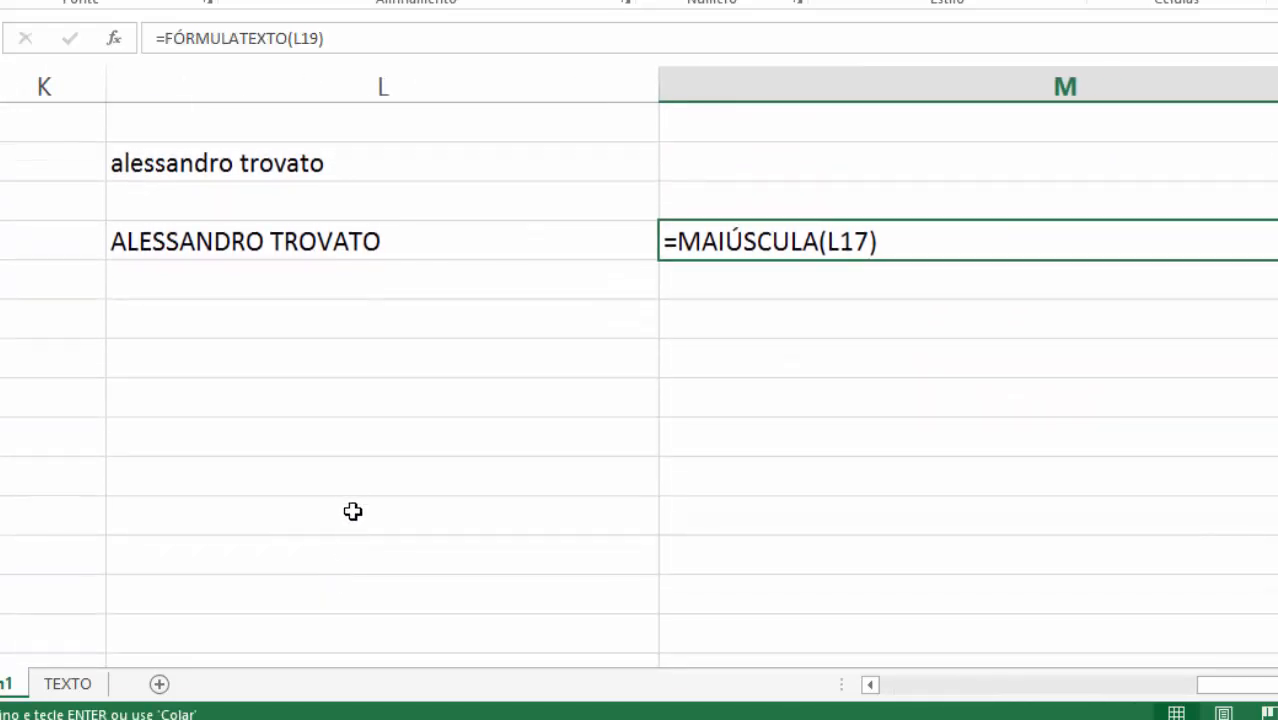
{"action": "left_click", "coordinate": [252, 322]}
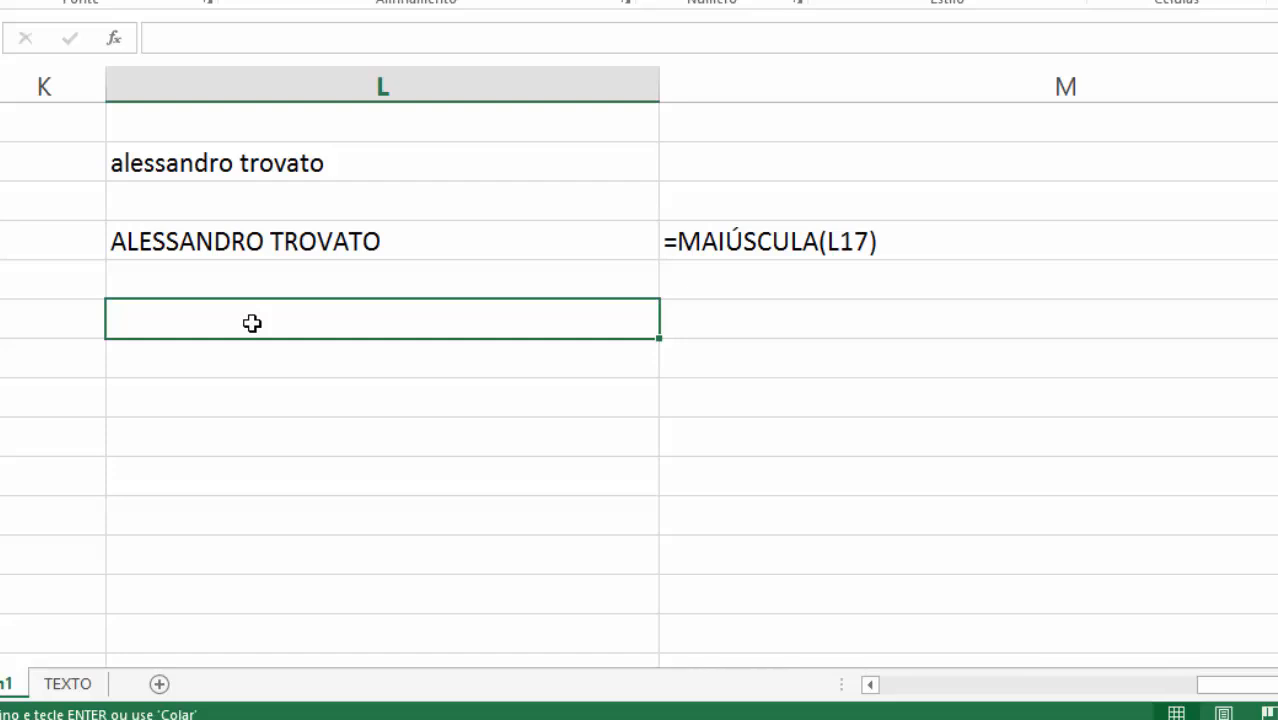
{"action": "type", "text": "=min"}
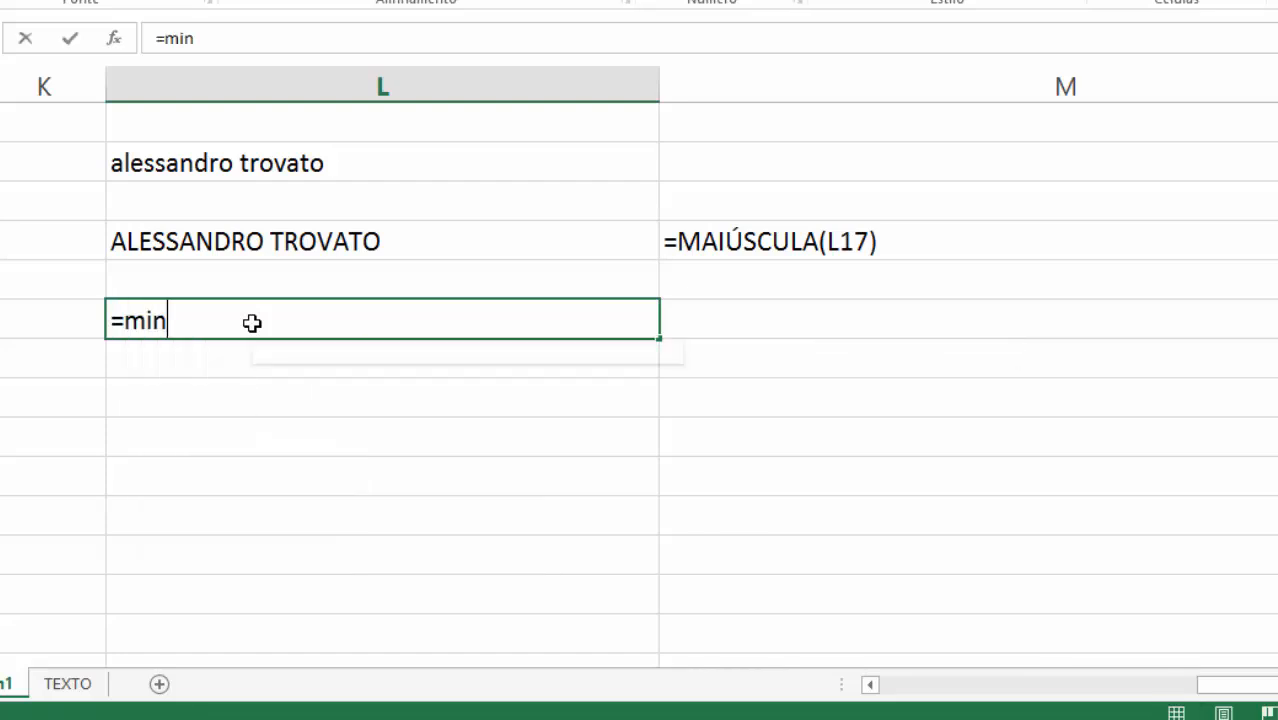
{"action": "type", "text": "ú"}
{"action": "key", "text": "Tab"}
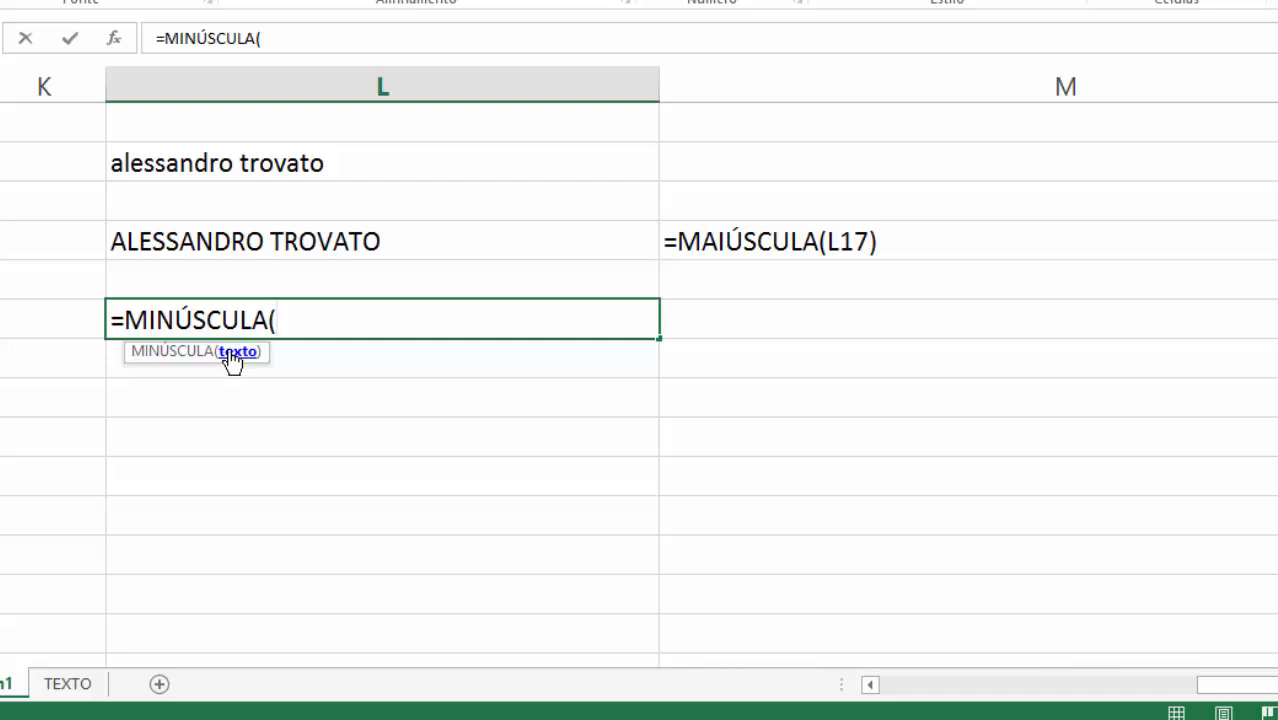
{"action": "left_click", "coordinate": [225, 242]}
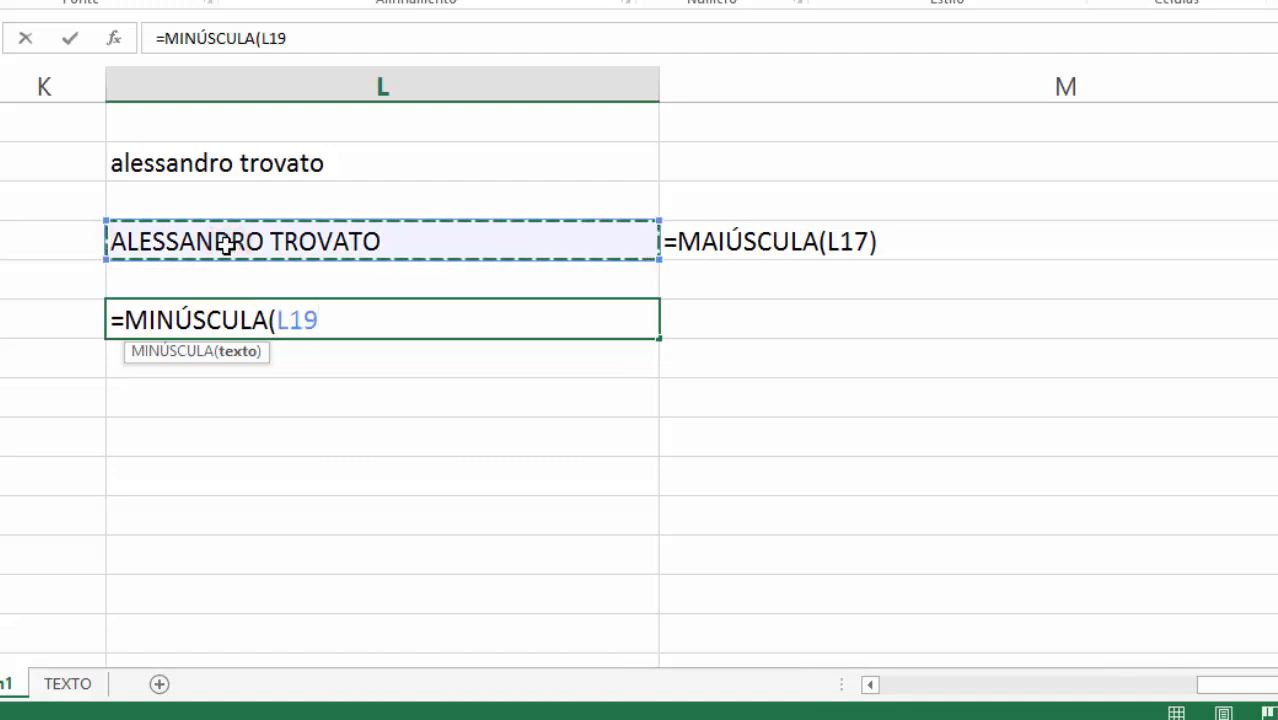
{"action": "key", "text": "Return"}
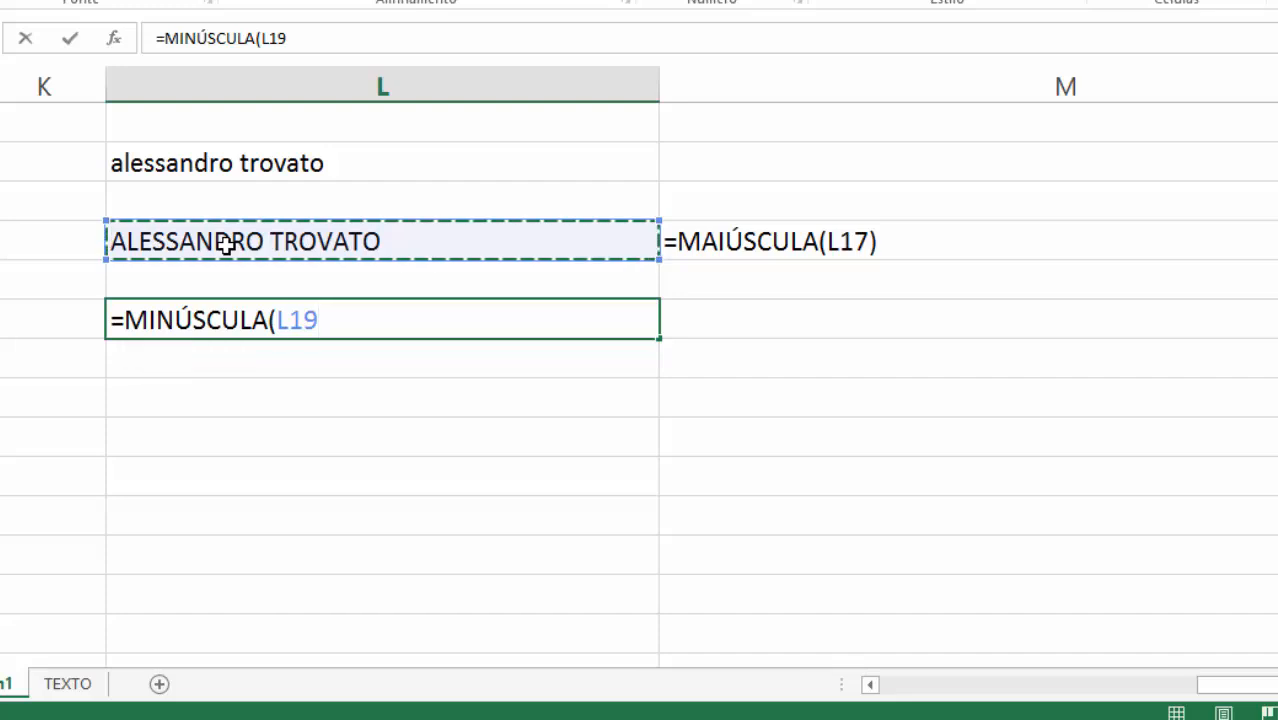
{"action": "key", "text": "Return"}
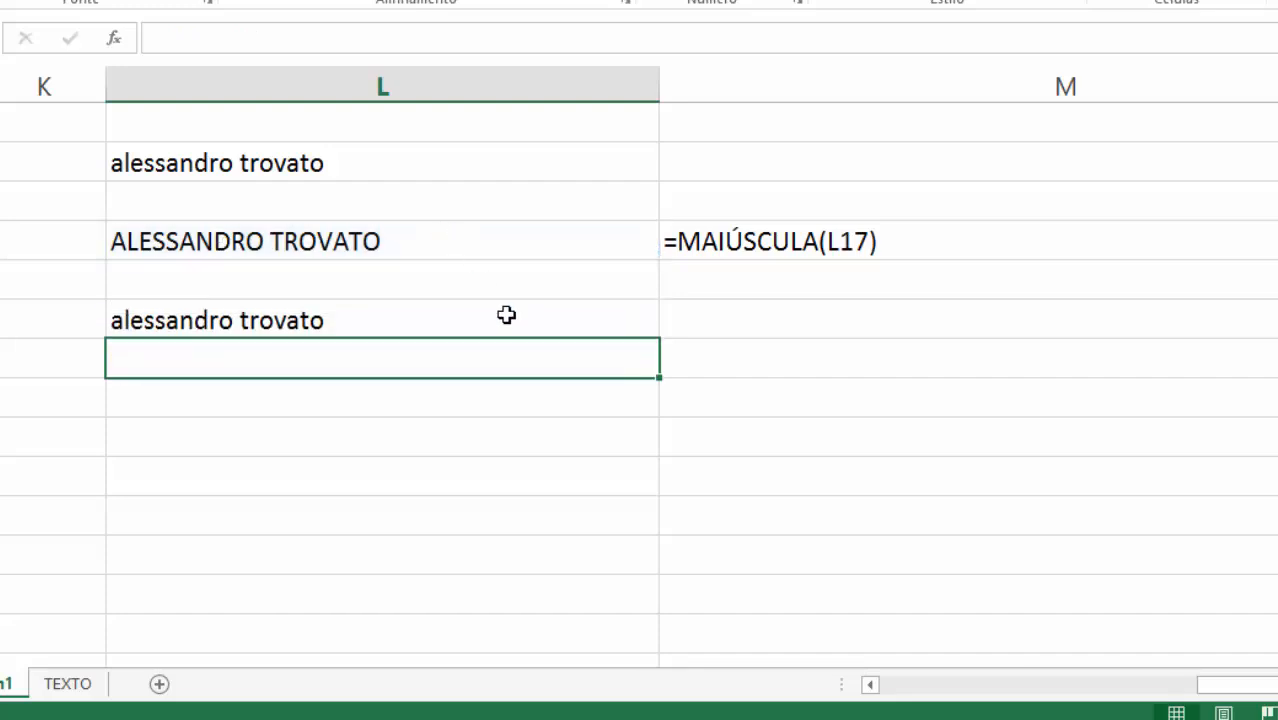
Copy the FÓRMULATEXTO formula from M19 into M21 to display the formula used in L21
{"action": "left_click", "coordinate": [678, 243]}
{"action": "key", "text": "ctrl+c"}
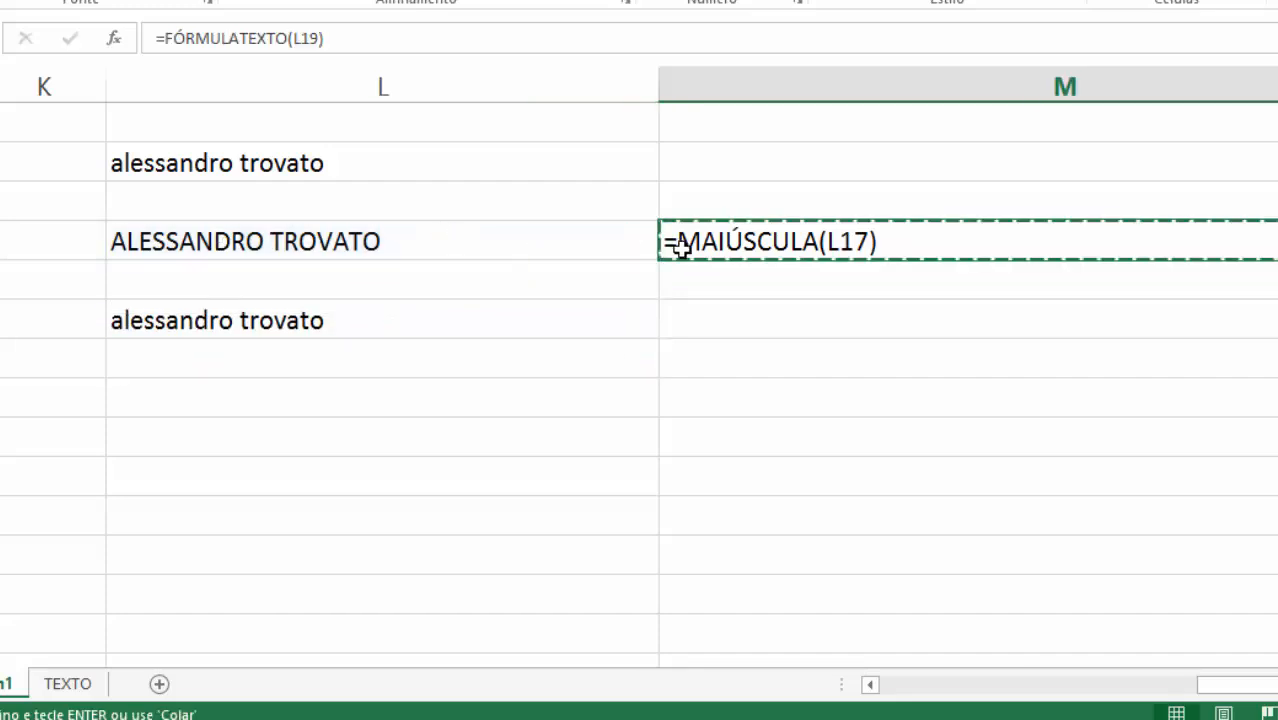
{"action": "left_click", "coordinate": [727, 330]}
{"action": "key", "text": "ctrl+v"}
Capitalize the first letter of each word of the L21 name in cell L23 with the PRI.MAIÚSCULA function
{"action": "left_click", "coordinate": [275, 390]}
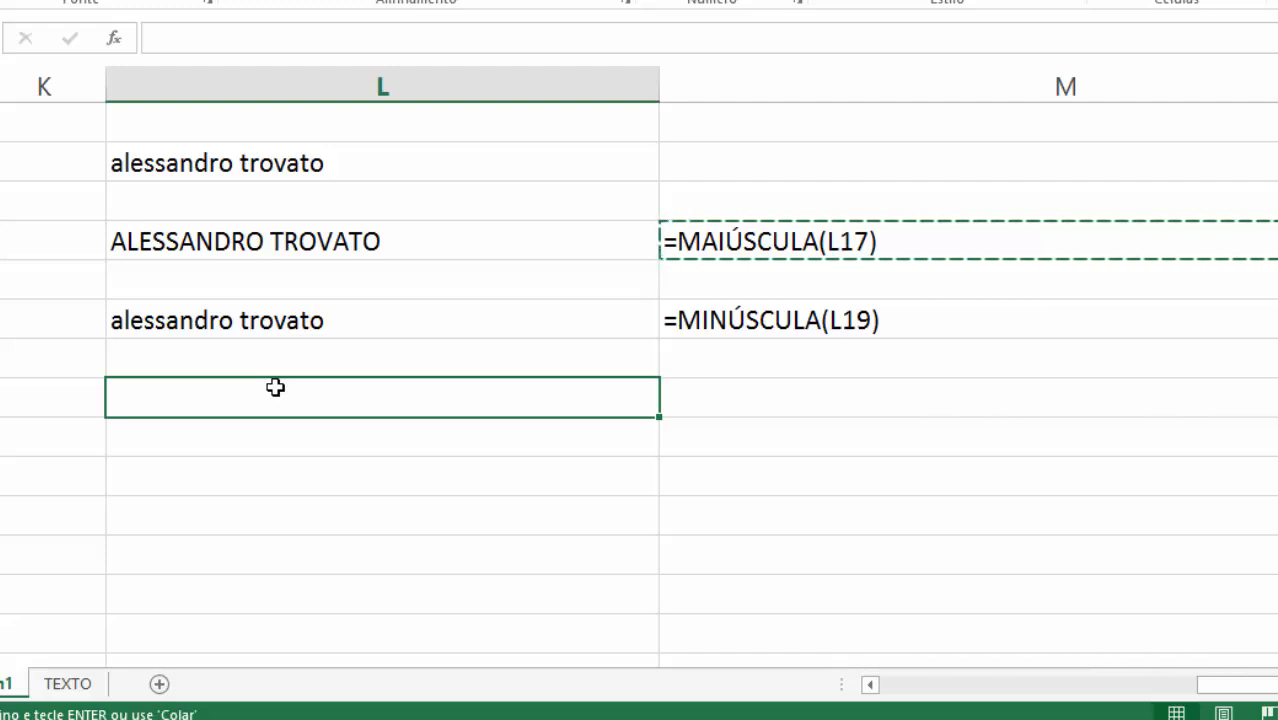
{"action": "type", "text": "=p"}
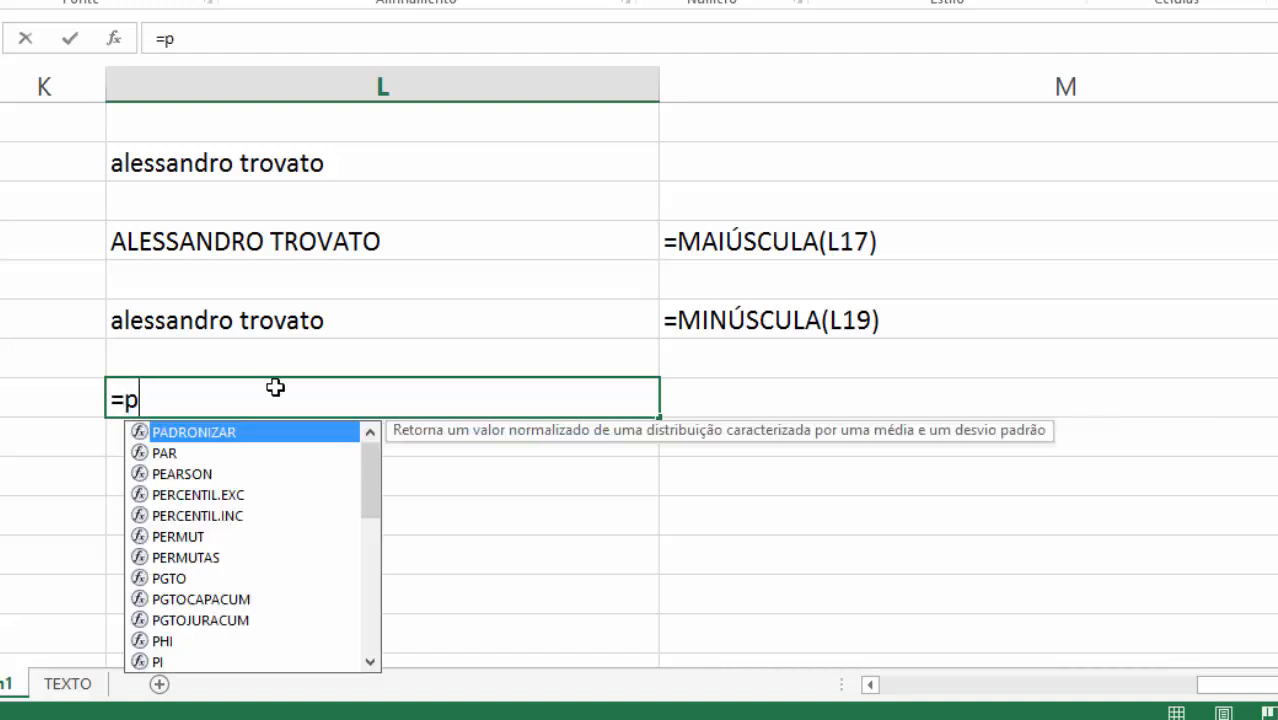
{"action": "type", "text": "ri.ma"}
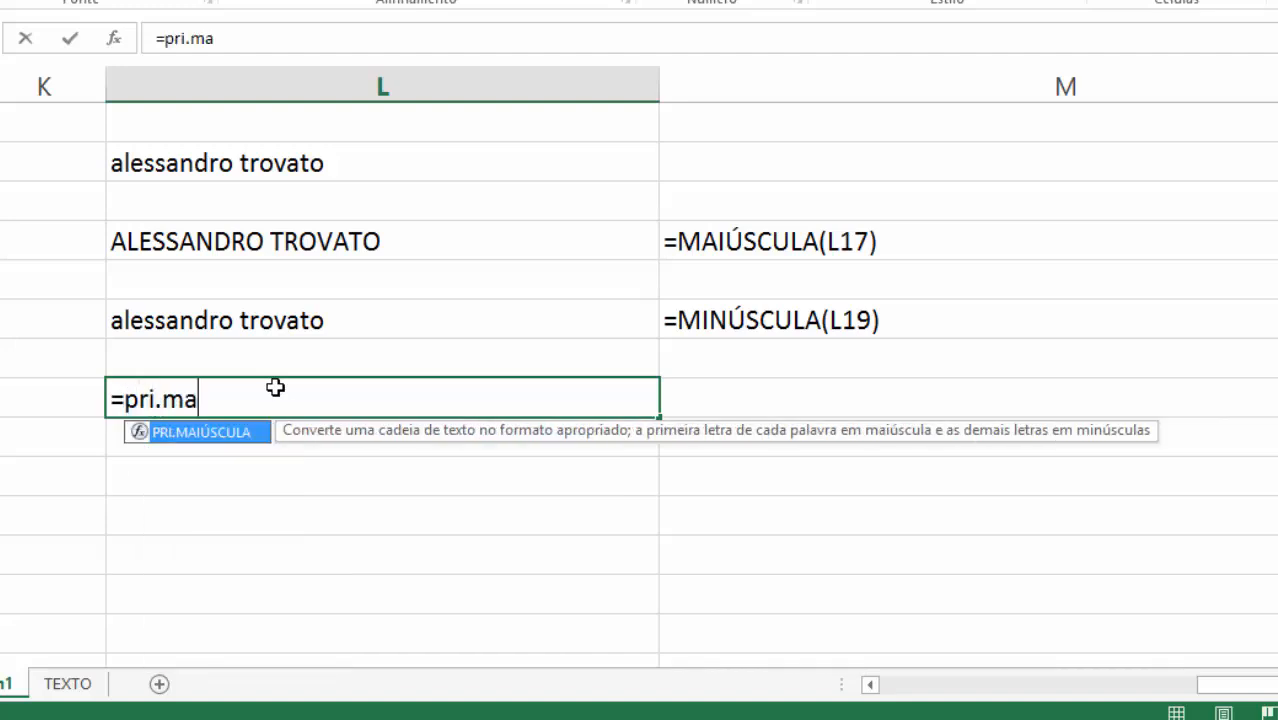
{"action": "key", "text": "Tab"}
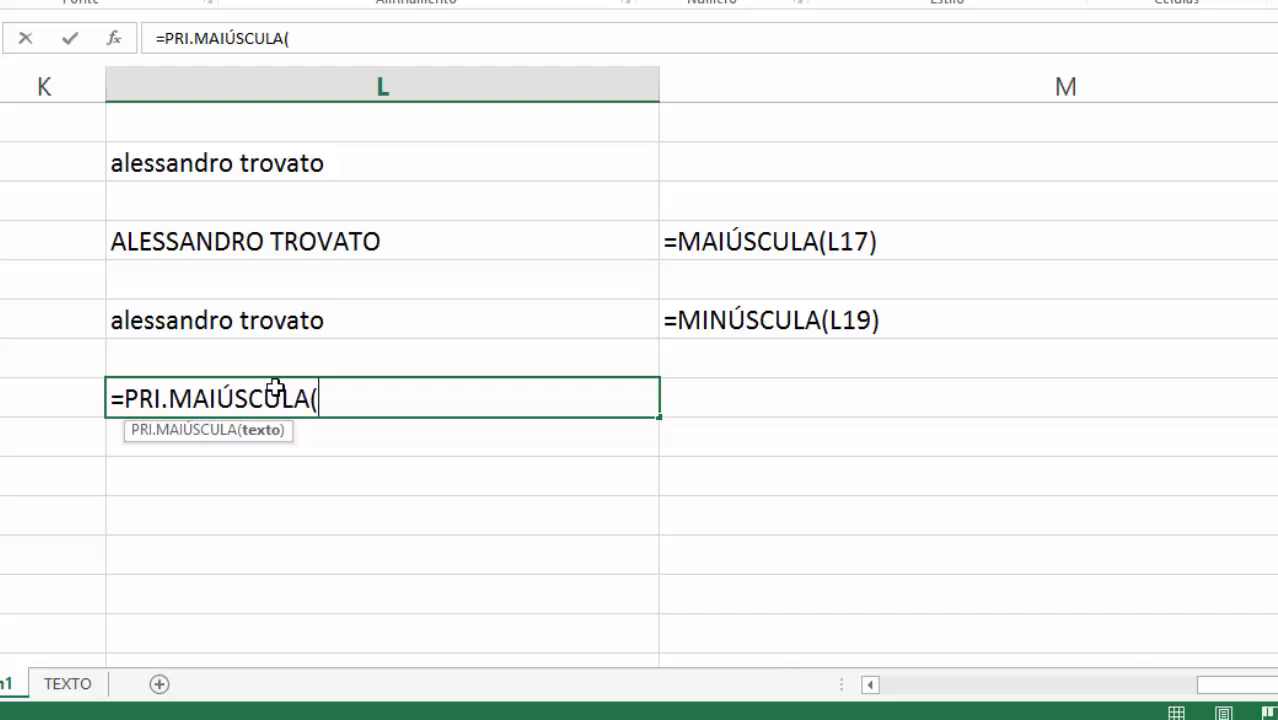
{"action": "left_click", "coordinate": [237, 320]}
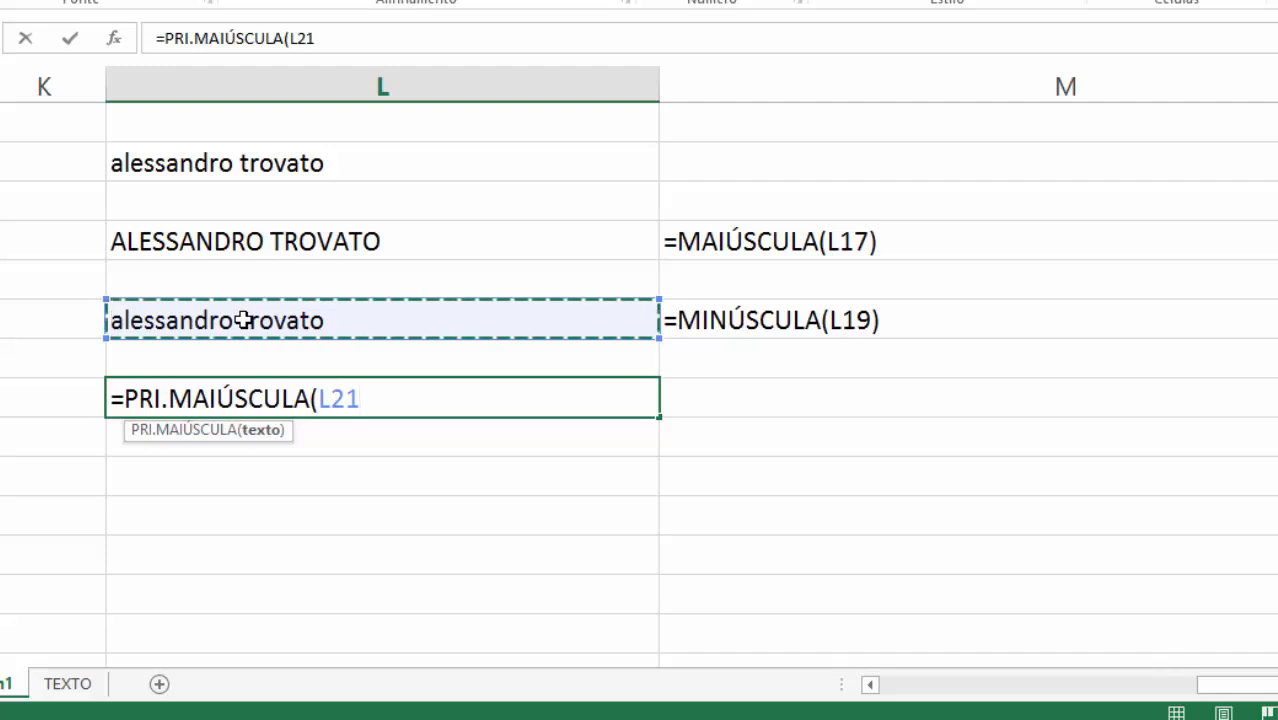
{"action": "key", "text": "Return"}
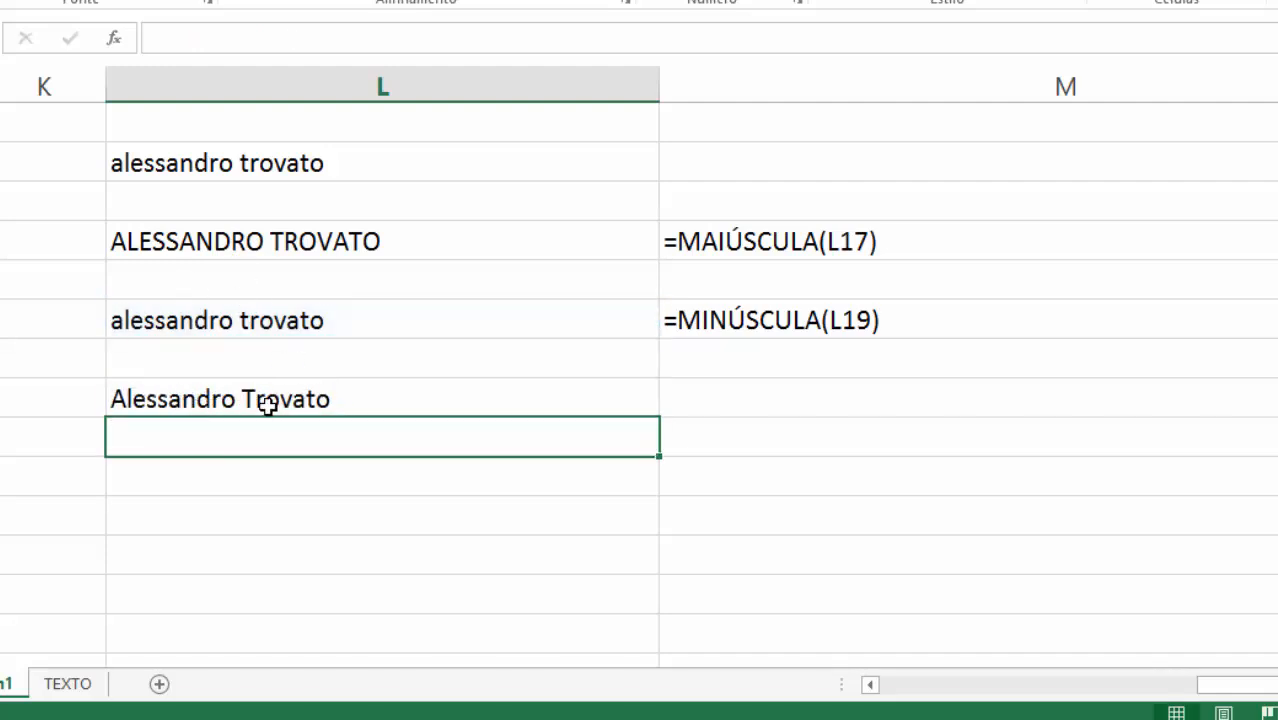
Copy the FÓRMULATEXTO formula from M21 into M23 to display the formula used in L23
{"action": "left_click", "coordinate": [796, 317]}
{"action": "key", "text": "ctrl+c"}
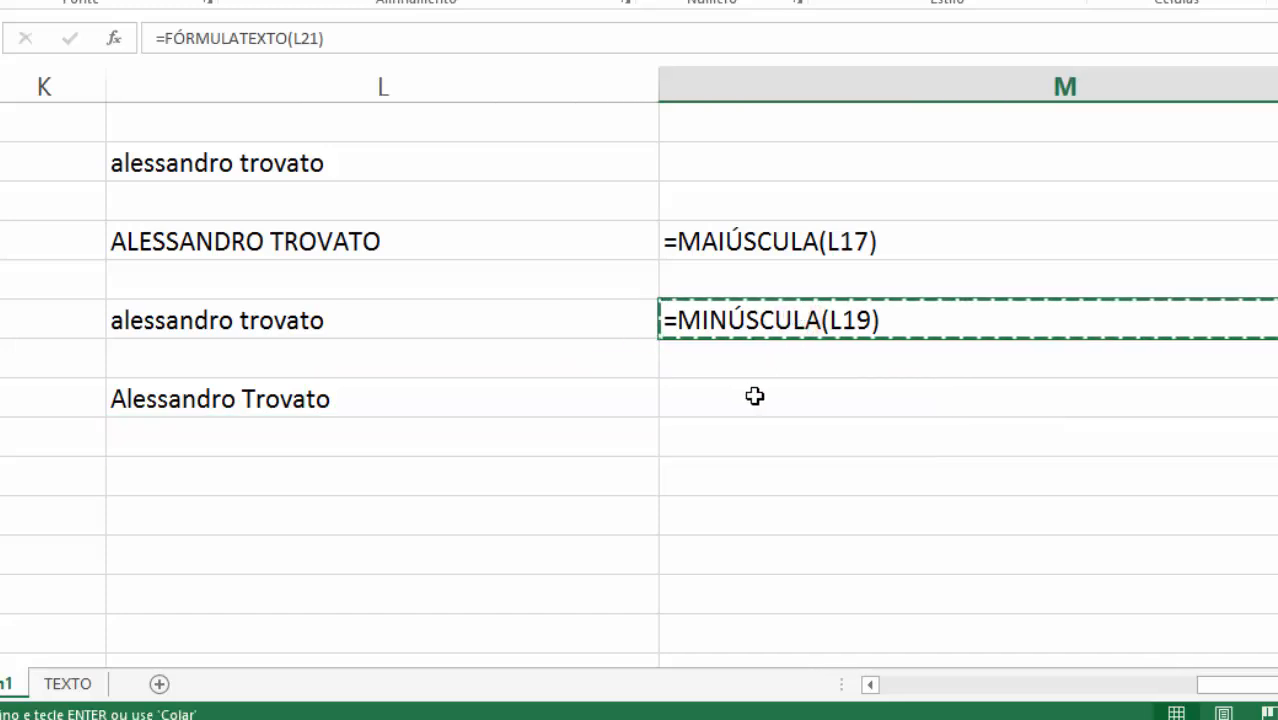
{"action": "left_click", "coordinate": [753, 394]}
{"action": "key", "text": "ctrl+v"}
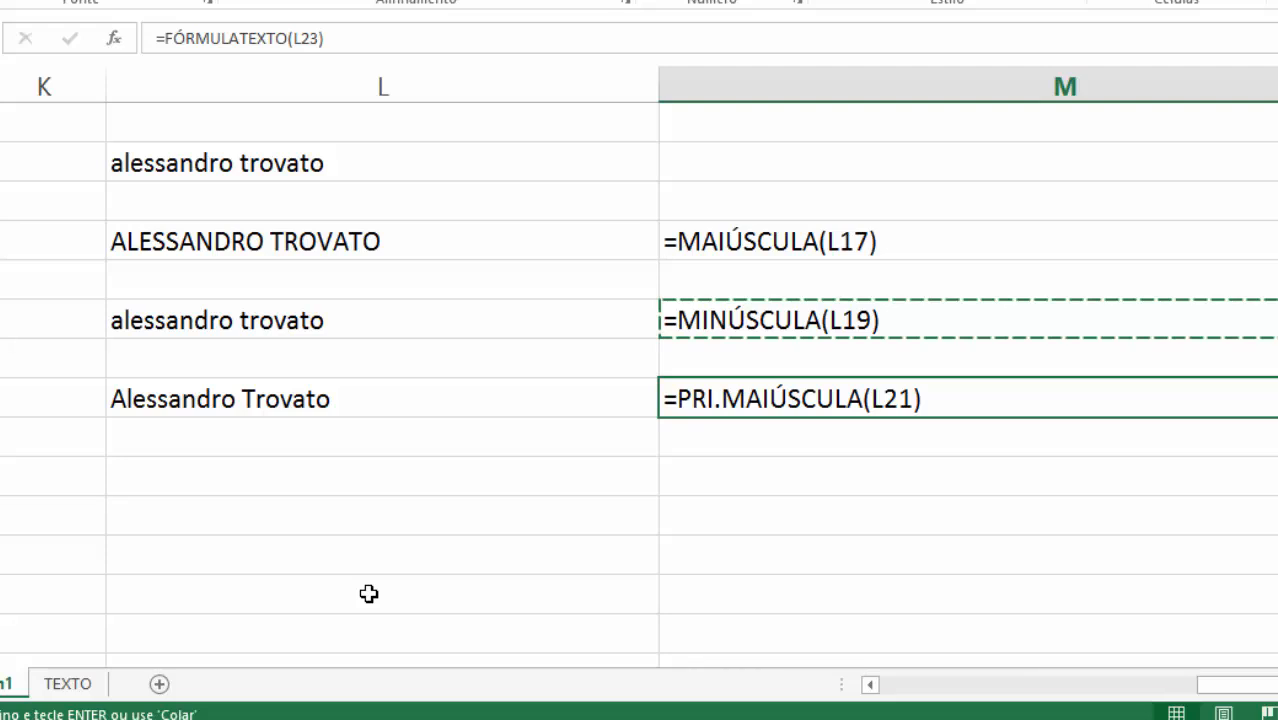
Enter the person's full name in L25 with extra spaces before the first name, between the two names and at the end
{"action": "left_click", "coordinate": [184, 474]}
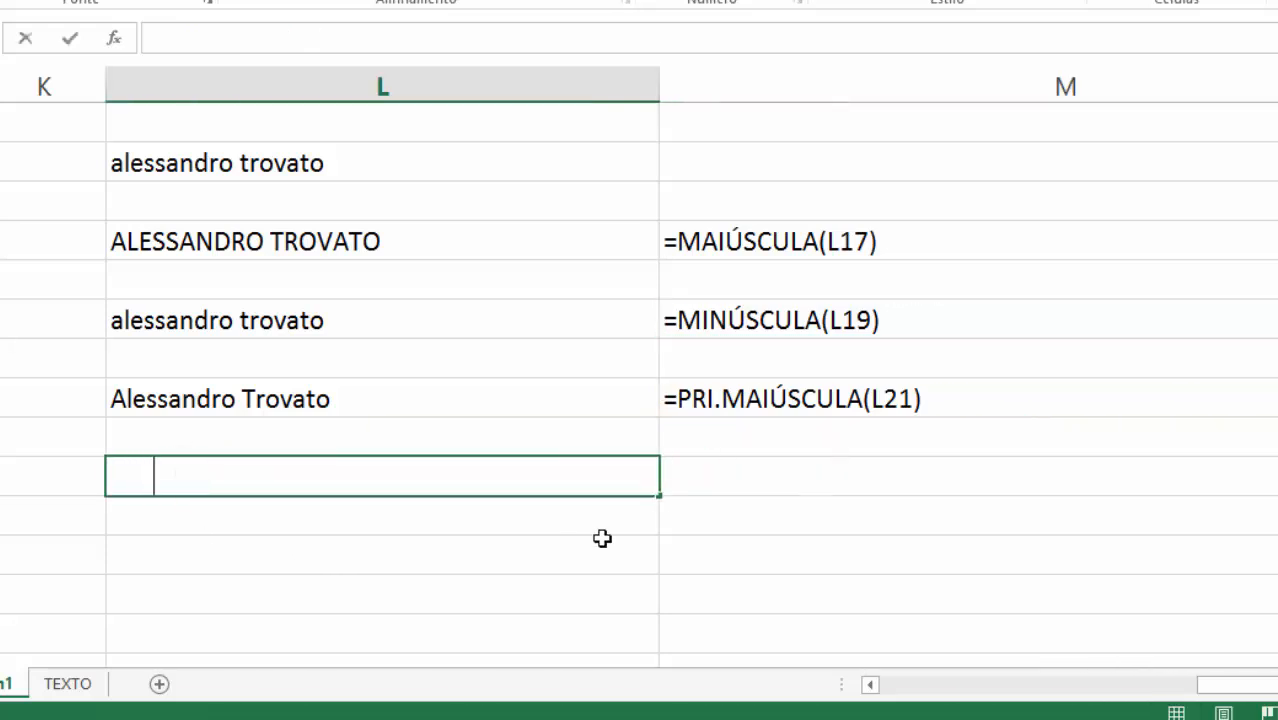
{"action": "type", "text": "Ake"}
{"action": "key", "text": "BackSpace"}
{"action": "key", "text": "BackSpace"}
{"action": "type", "text": "less"}
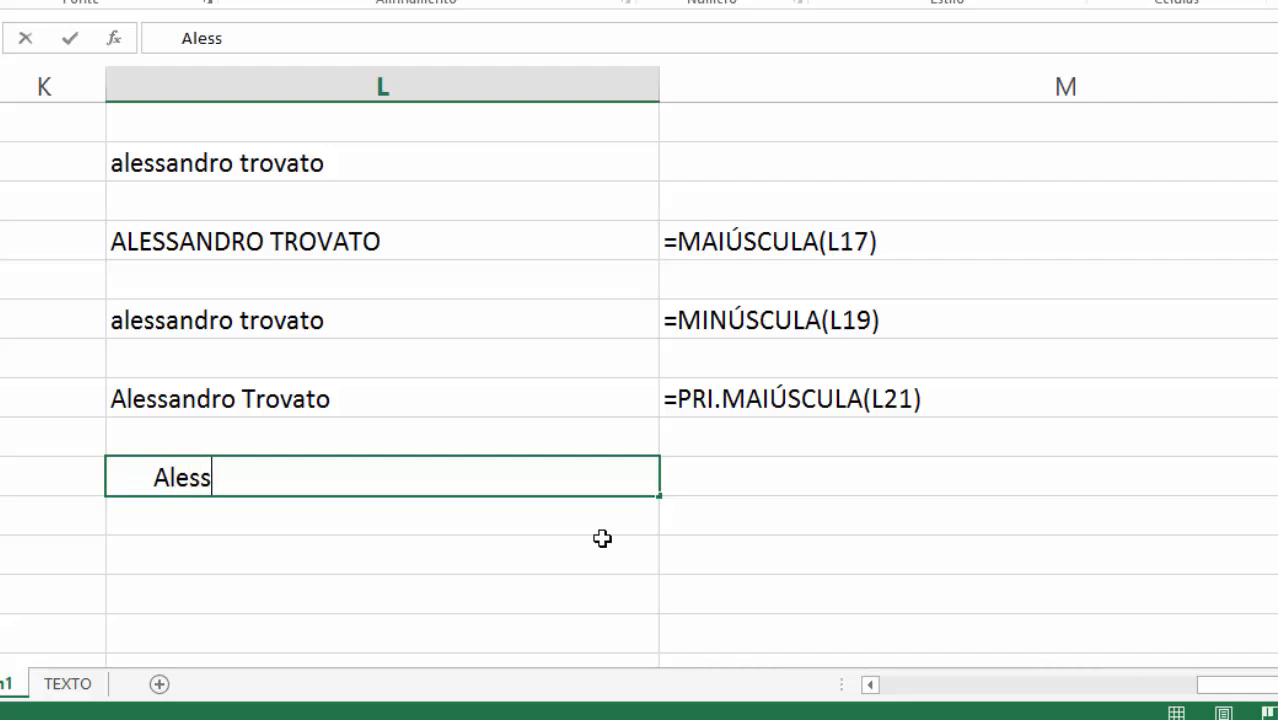
{"action": "type", "text": "andro       Trolvato"}
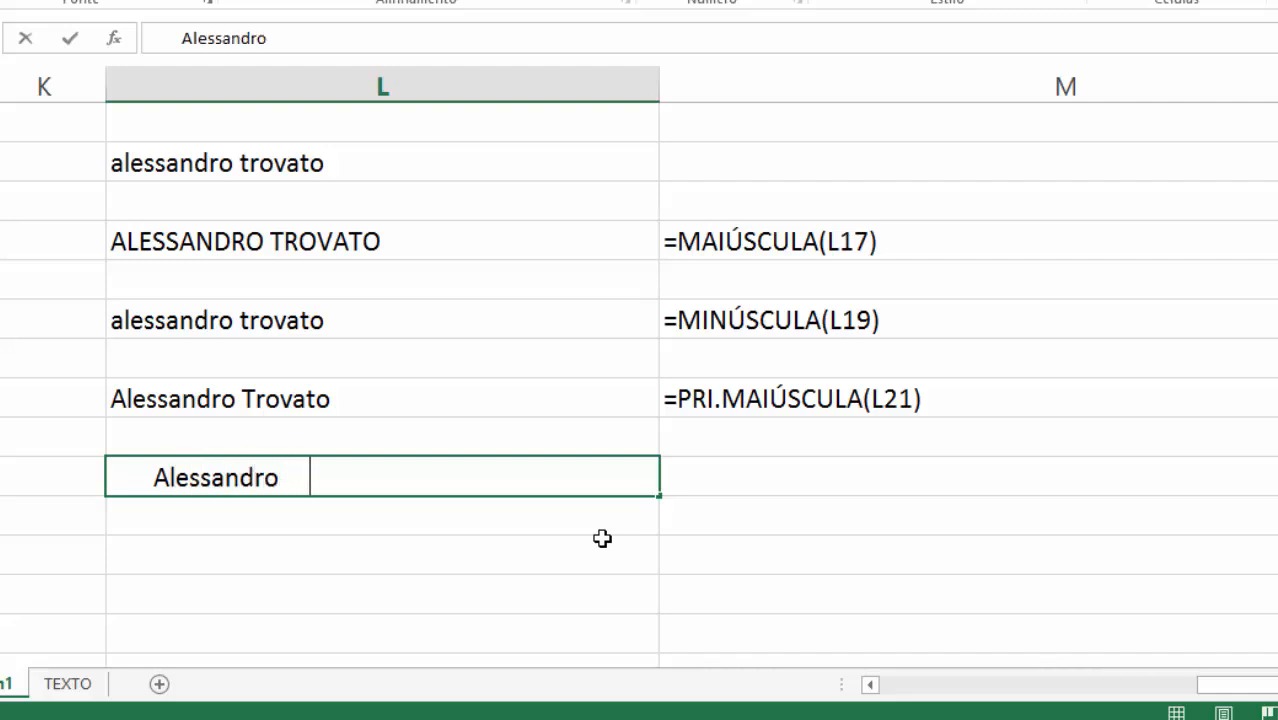
{"action": "key", "text": "BackSpace"}
{"action": "key", "text": "BackSpace"}
{"action": "key", "text": "BackSpace"}
{"action": "key", "text": "BackSpace"}
{"action": "key", "text": "BackSpace"}
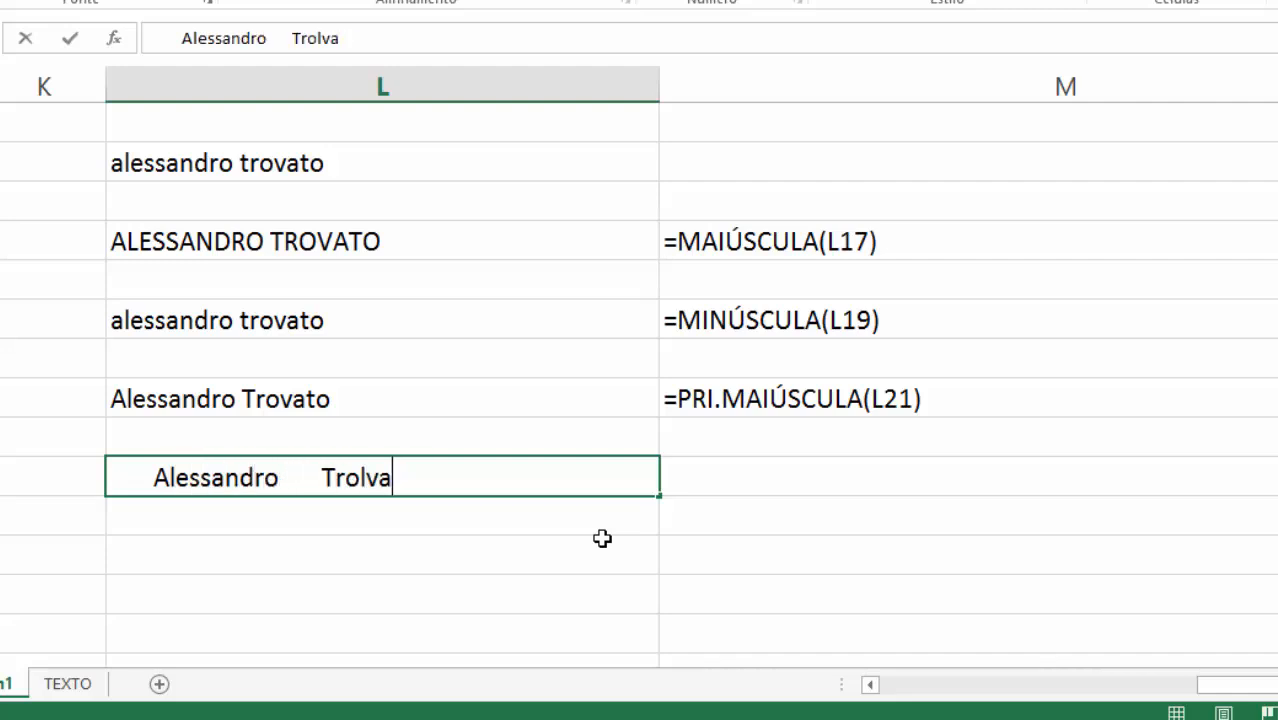
{"action": "type", "text": "vaot"}
{"action": "key", "text": "BackSpace"}
{"action": "key", "text": "BackSpace"}
{"action": "type", "text": "to"}
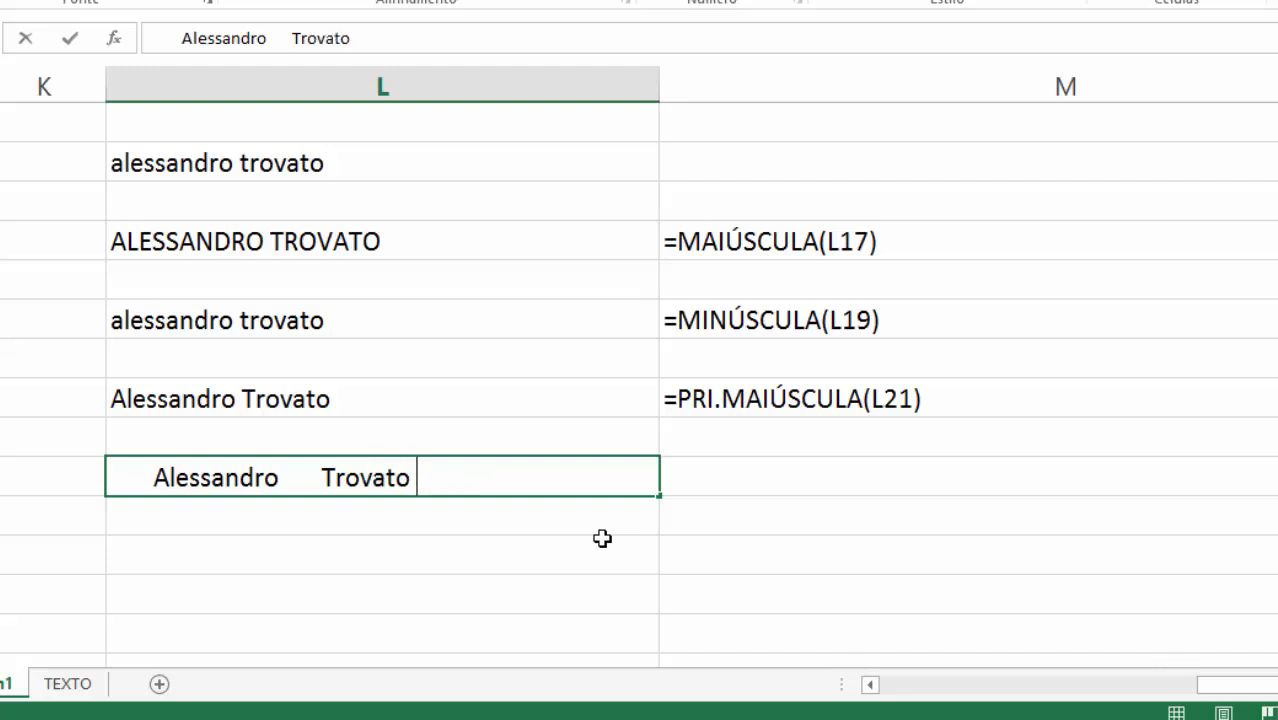
{"action": "key", "text": "Return"}
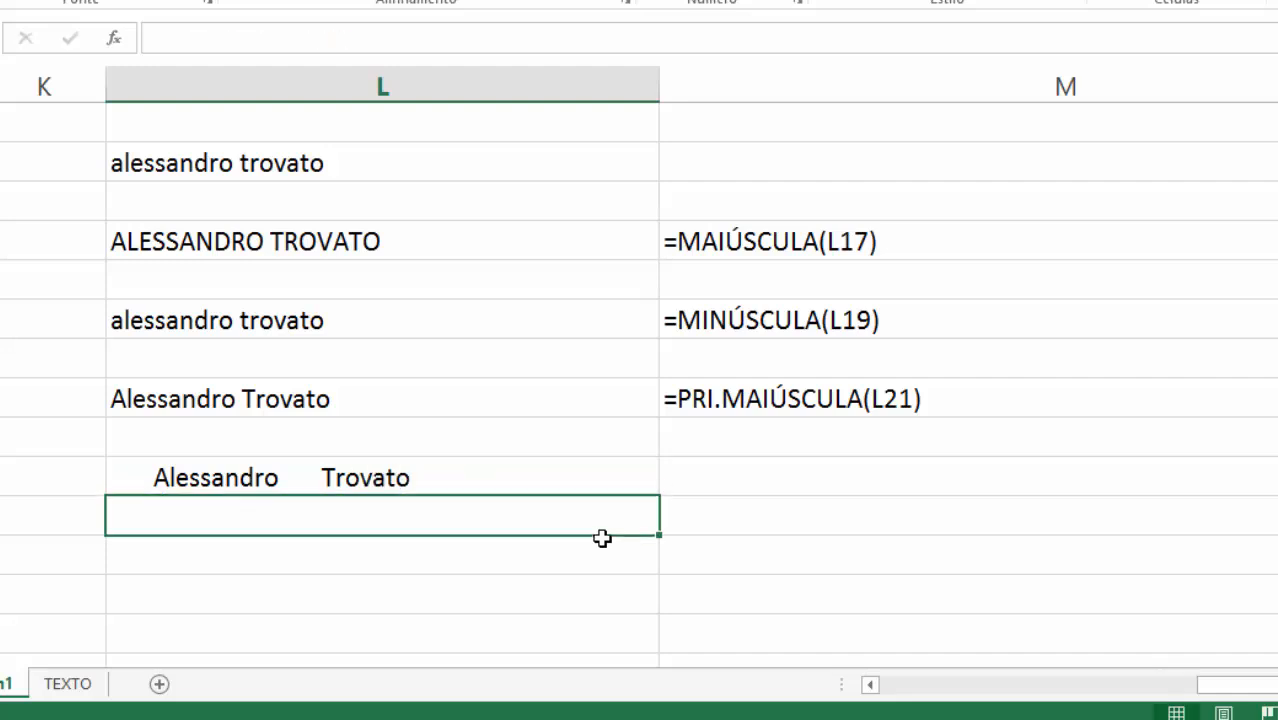
Enter the person's full name in L26 with two spaces between the first and last names
{"action": "type", "text": "Alessandro"}
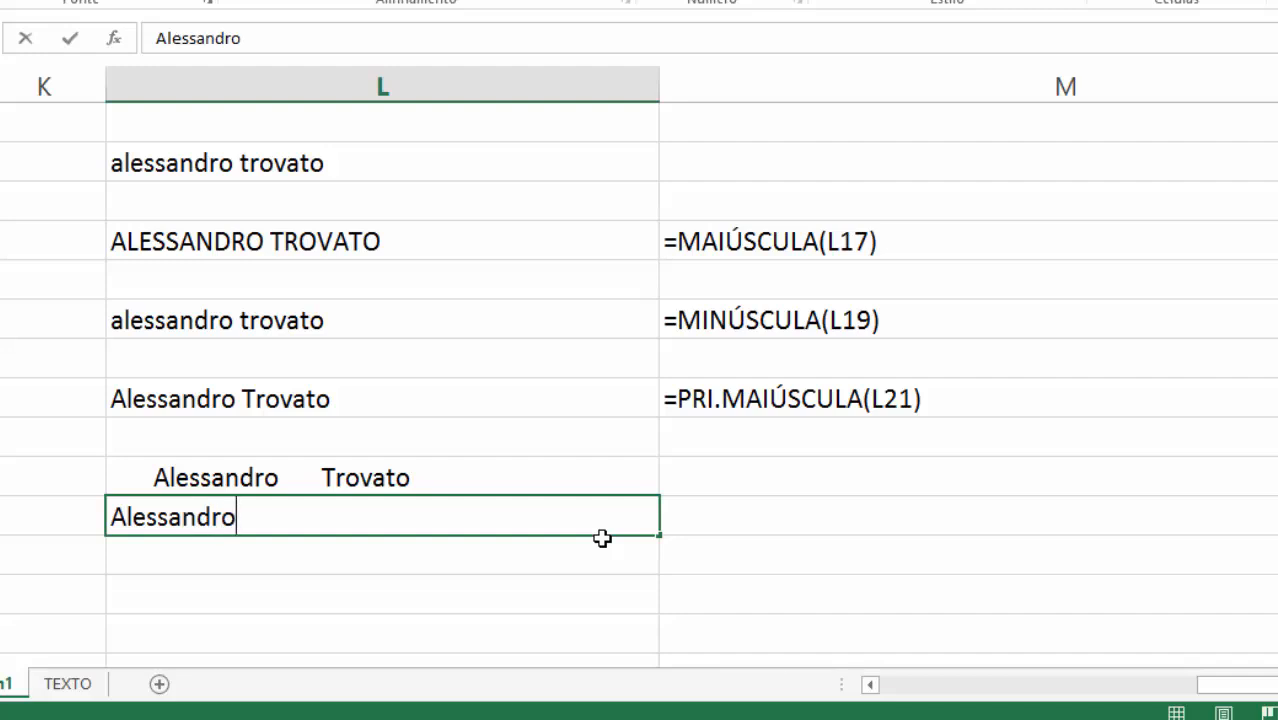
{"action": "type", "text": "  Trovato"}
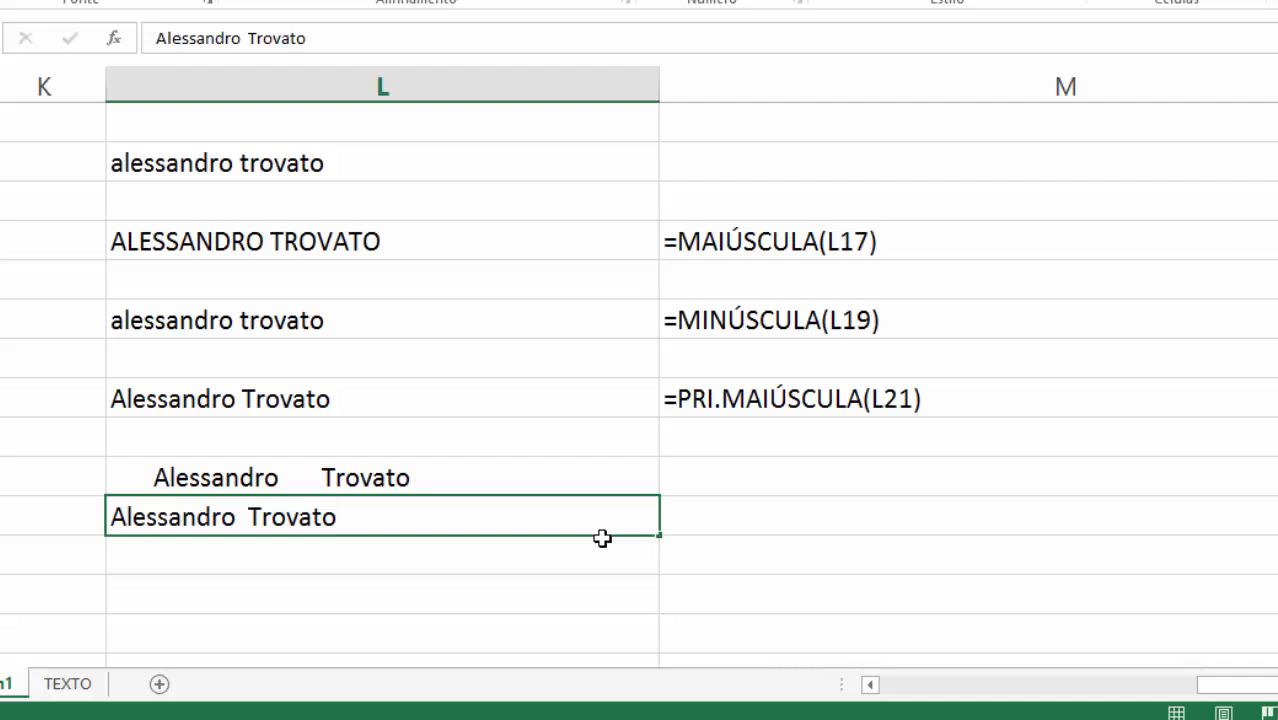
{"action": "key", "text": "Return"}
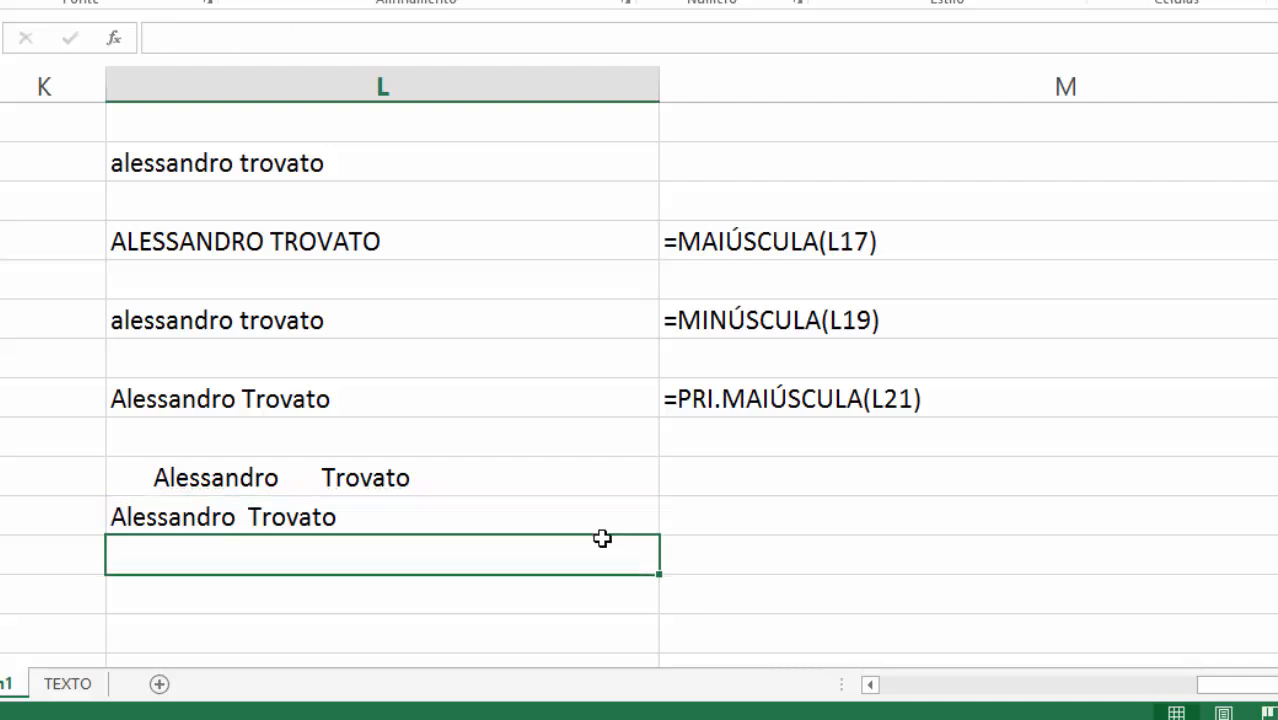
Compare the names with extra spaces in L25 and L26 against the properly spaced name in L23
{"action": "left_click", "coordinate": [320, 517]}
{"action": "left_click", "coordinate": [338, 470]}
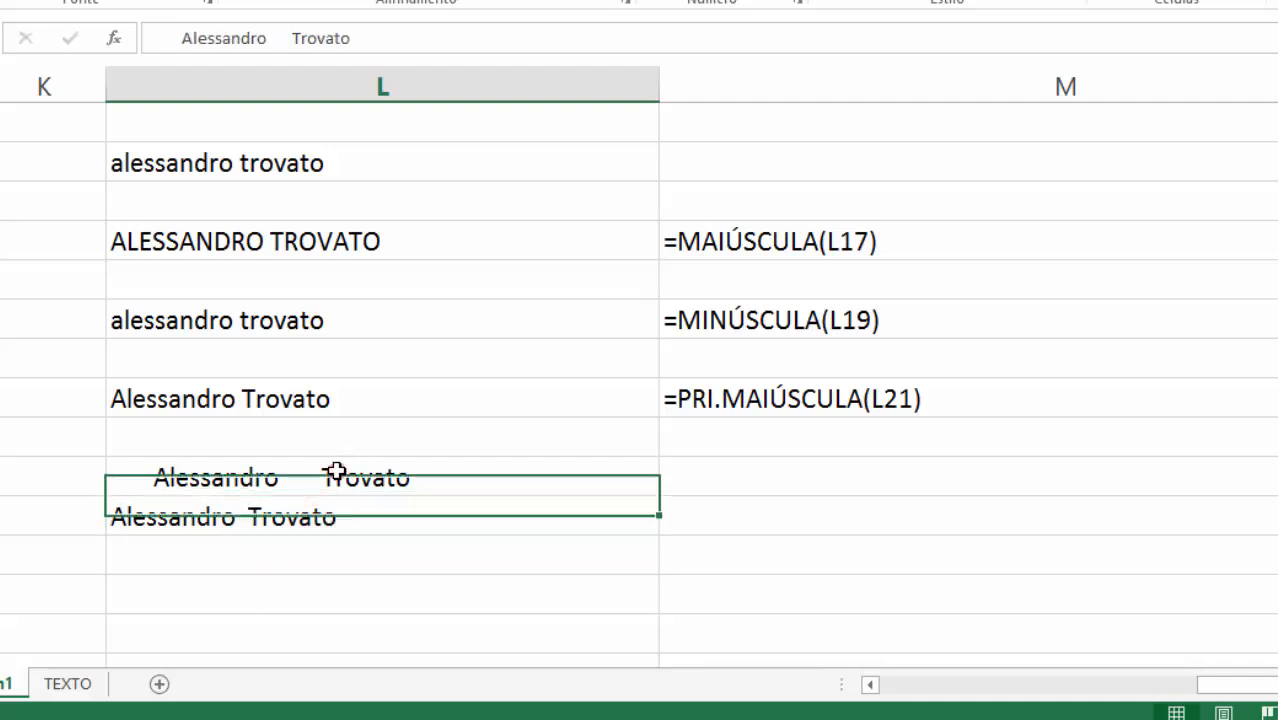
{"action": "left_click", "coordinate": [304, 406]}
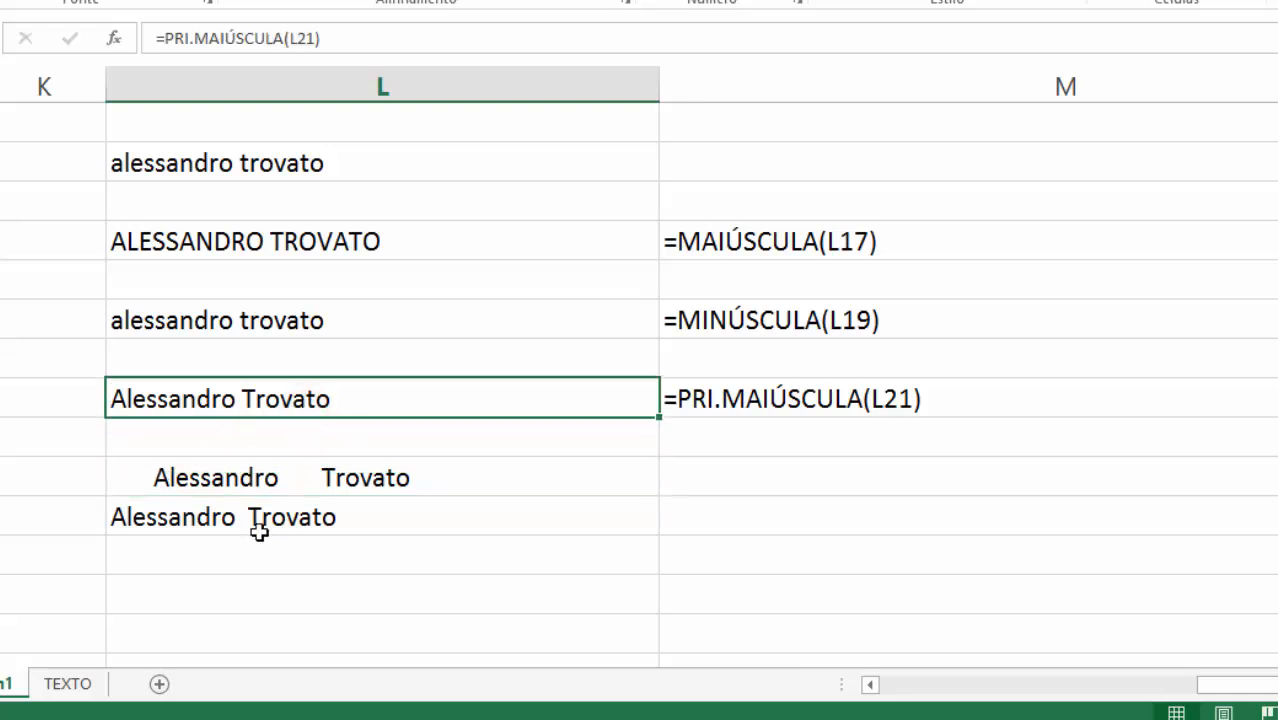
{"action": "left_click_drag", "start_coordinate": [262, 474], "coordinate": [258, 517]}
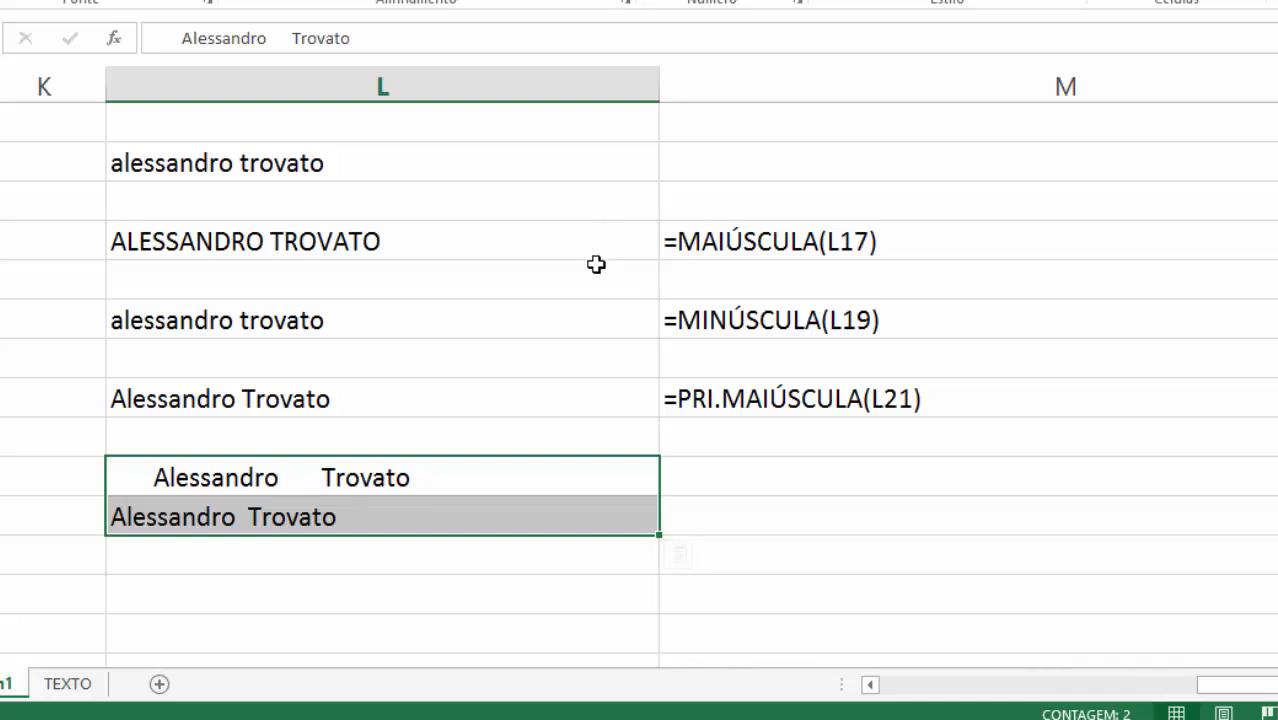
{"action": "left_click", "coordinate": [573, 402]}
{"action": "left_click", "coordinate": [540, 478]}
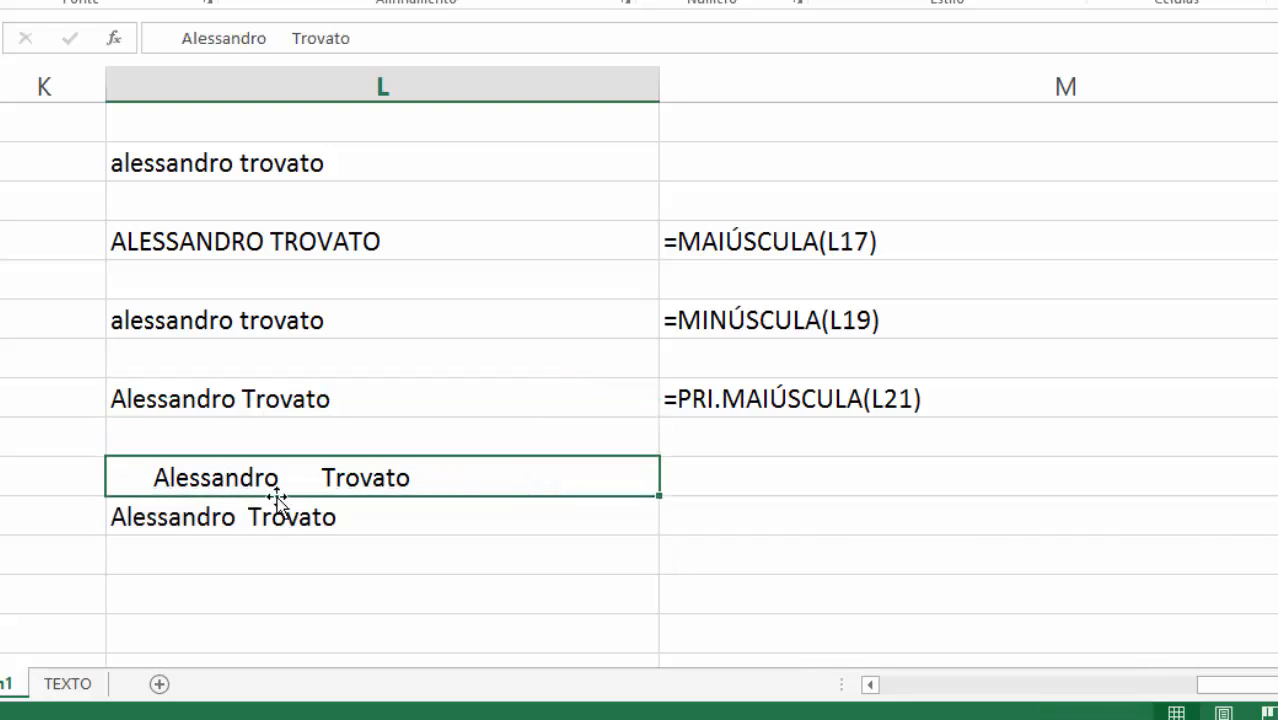
Remove the extra spaces from the L25 name in cell L27 with the ARRUMAR function
{"action": "left_click", "coordinate": [288, 567]}
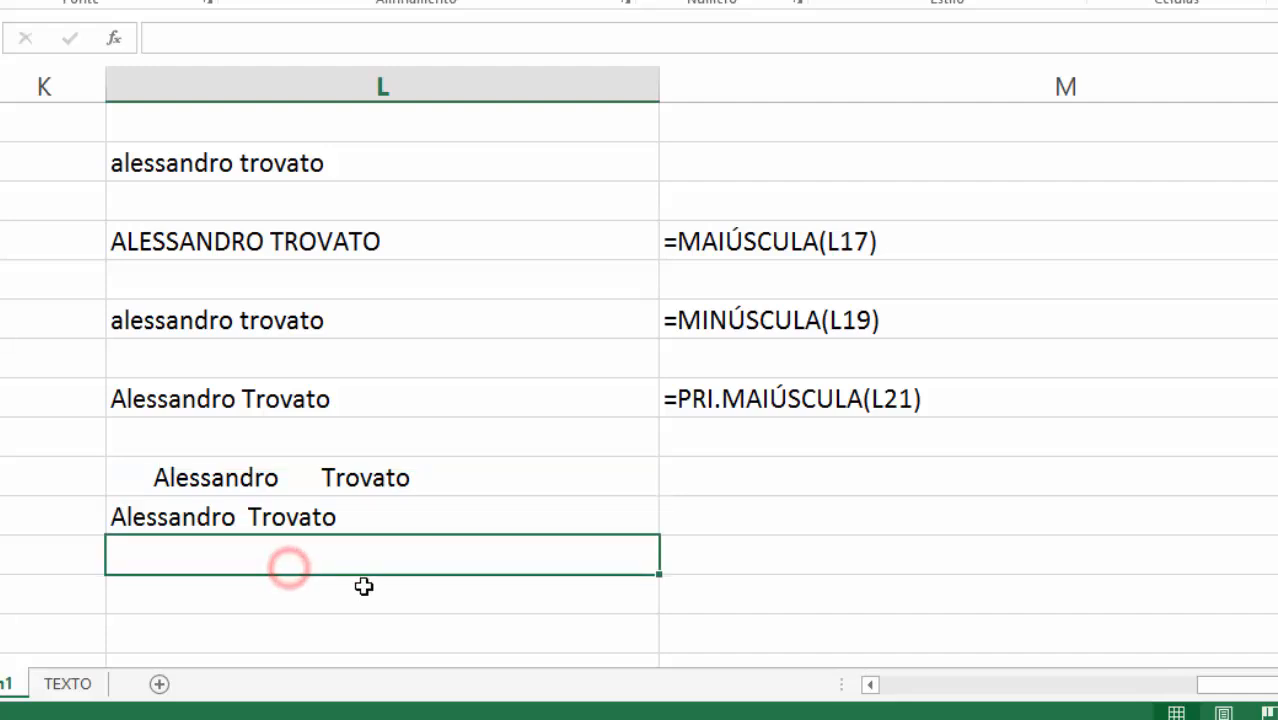
{"action": "type", "text": "=arrumar"}
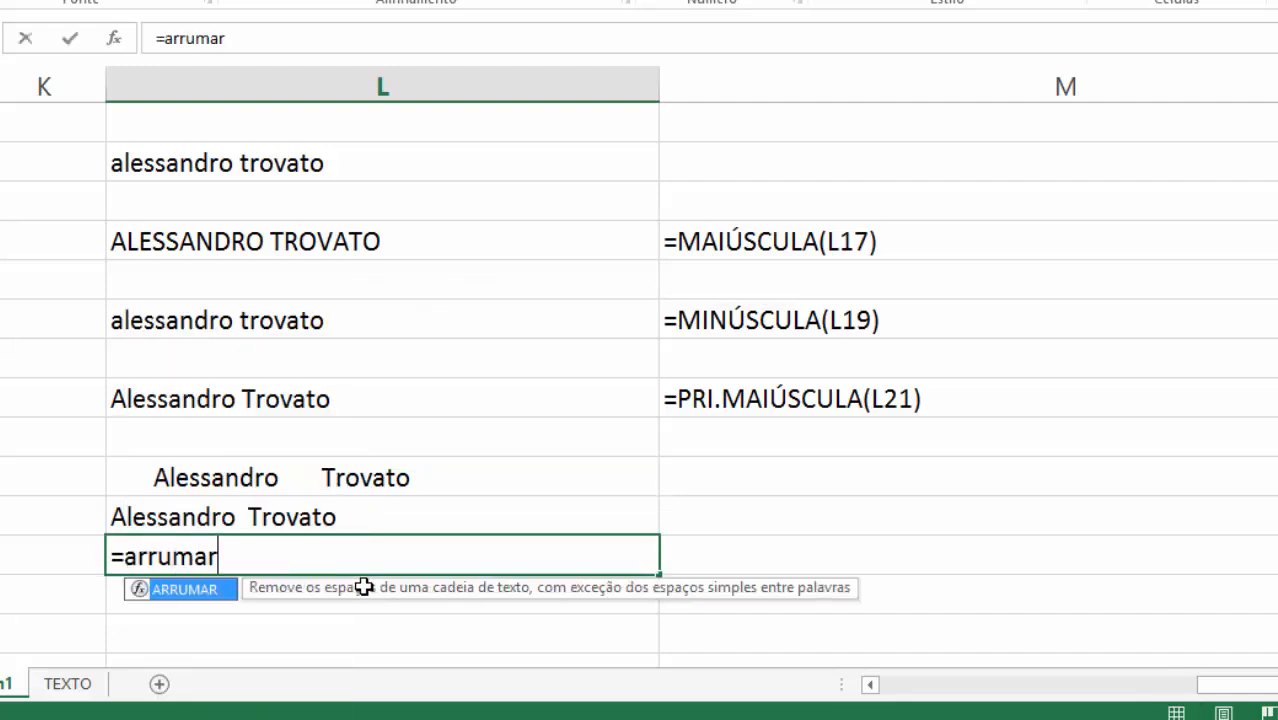
{"action": "type", "text": "("}
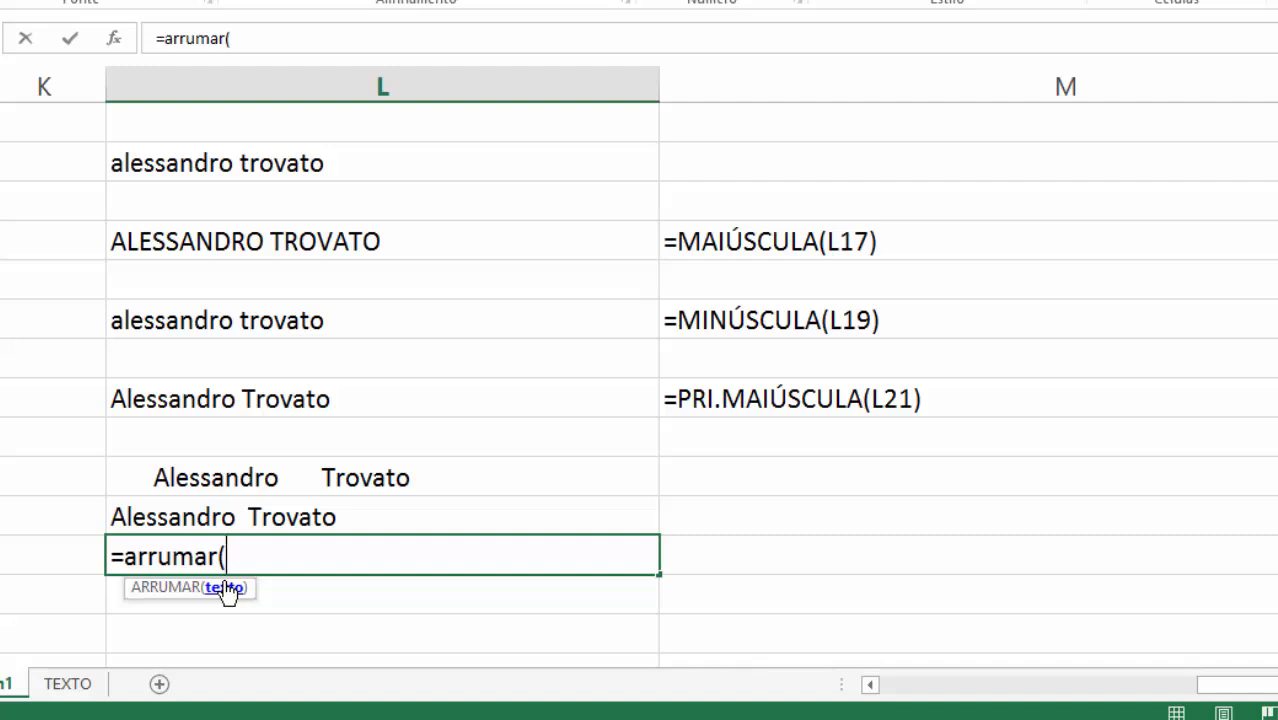
{"action": "left_click", "coordinate": [194, 484]}
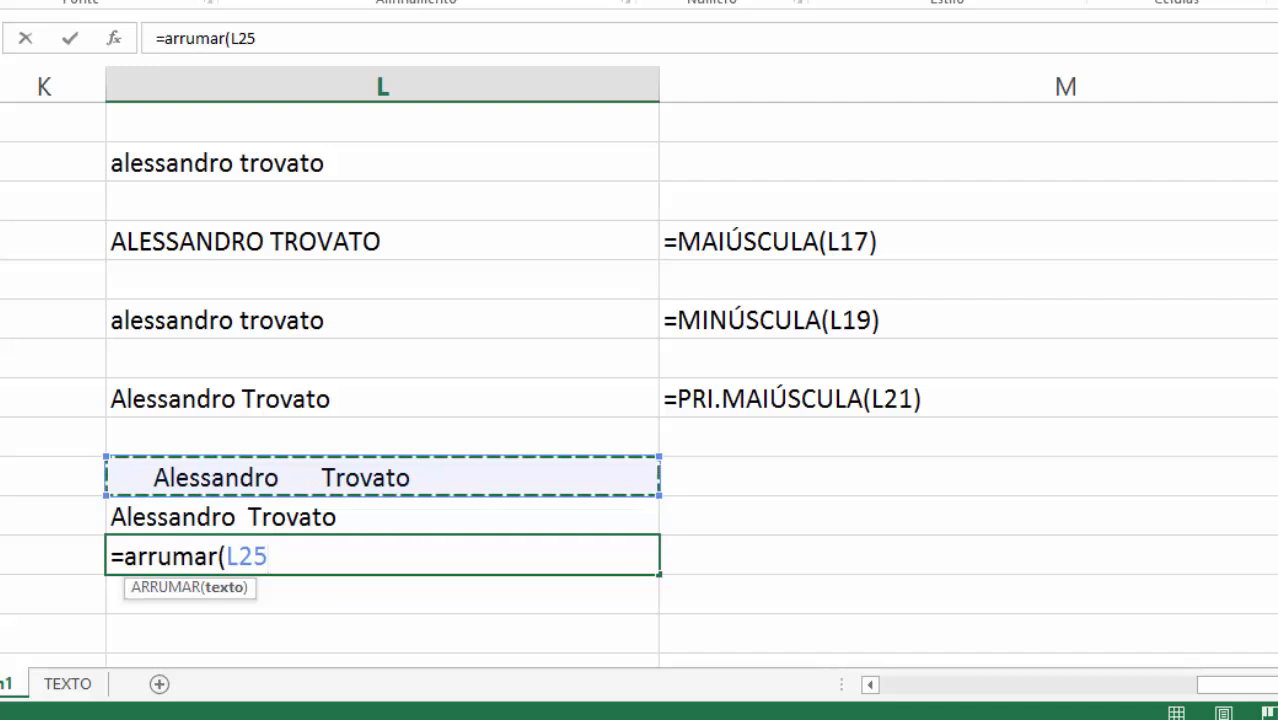
{"action": "key", "text": "Return"}
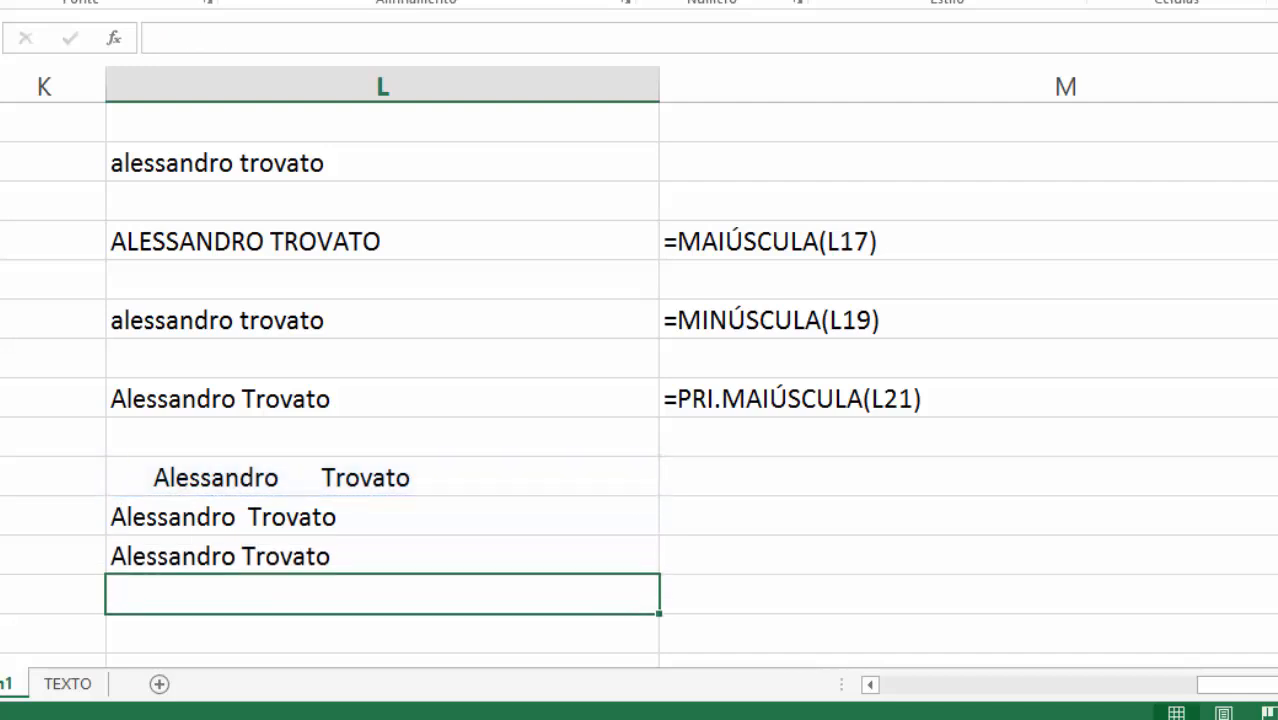
{"action": "left_click", "coordinate": [333, 561]}
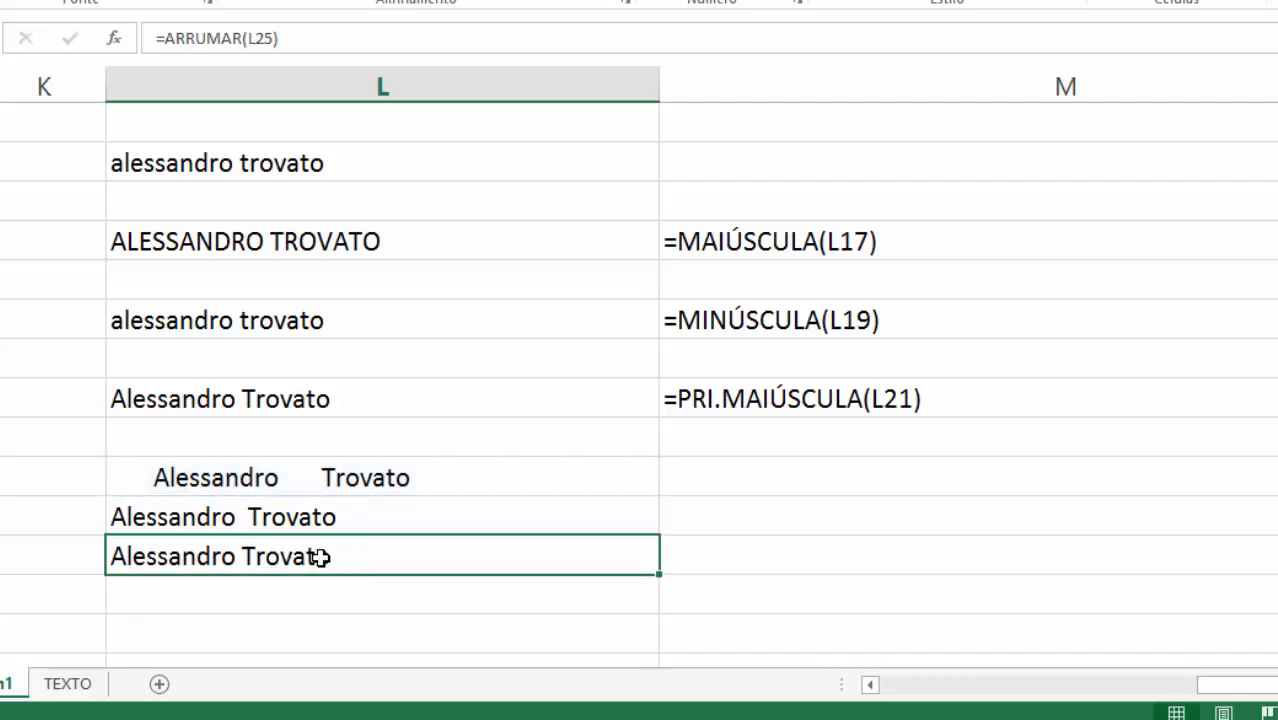
{"action": "left_click", "coordinate": [137, 477]}
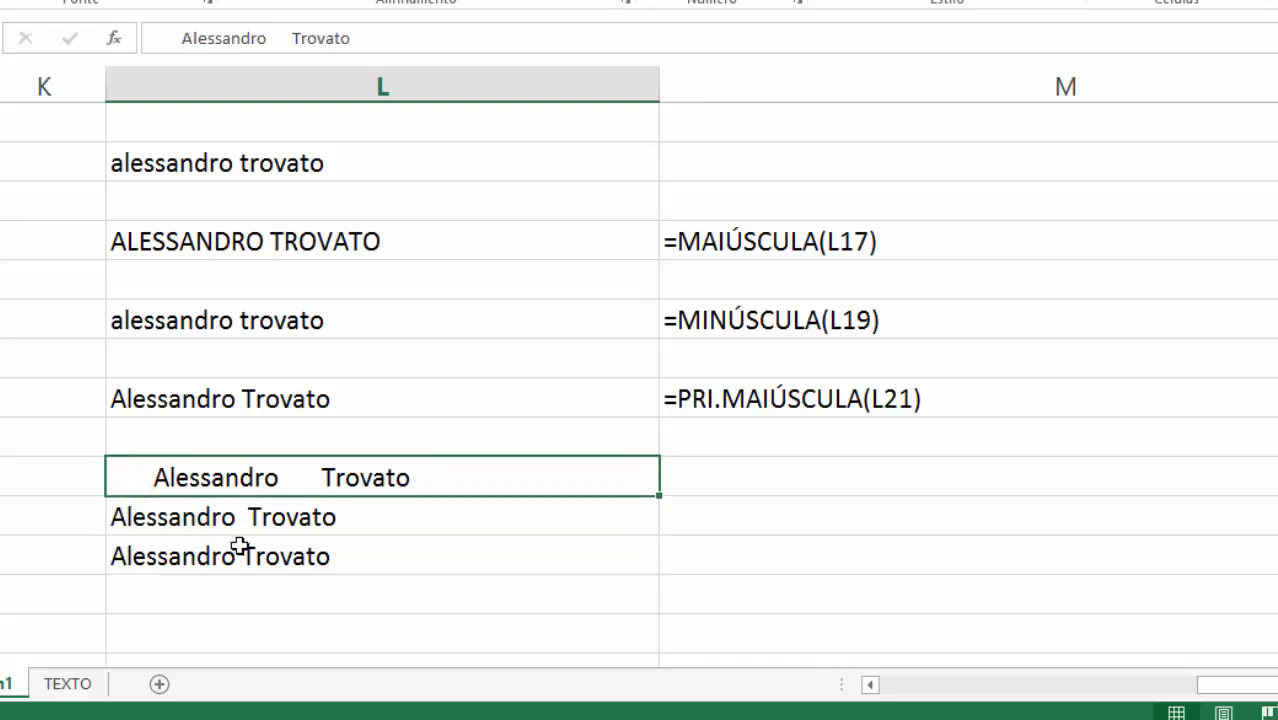
Remove the extra space from the L26 name in cell L28 with the ARRUMAR function
{"action": "left_click", "coordinate": [236, 595]}
{"action": "type", "text": "=a"}
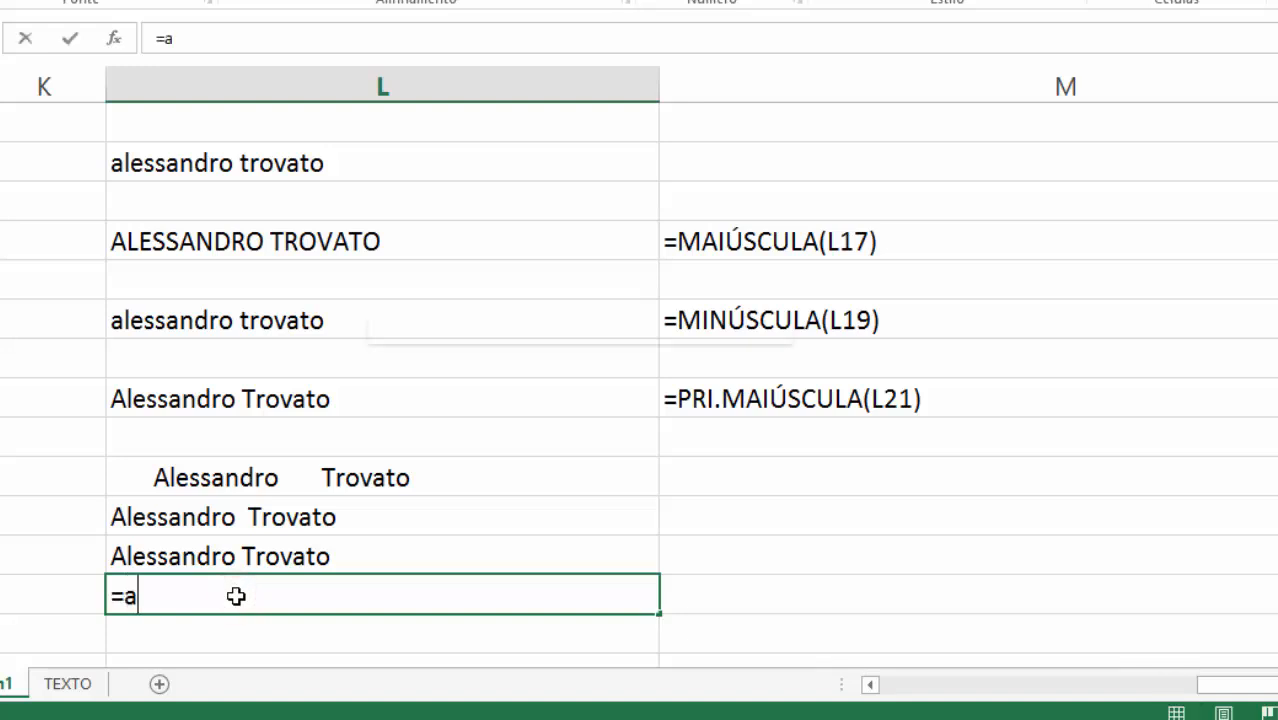
{"action": "type", "text": "rrumar("}
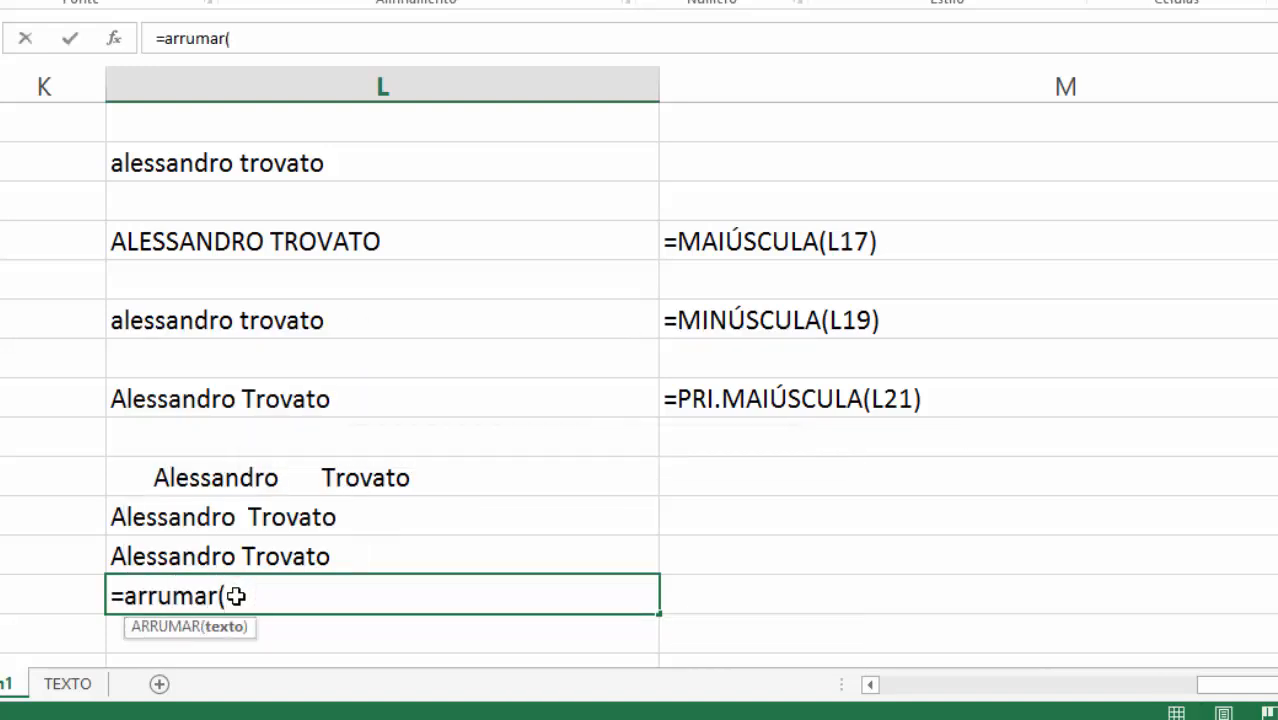
{"action": "left_click", "coordinate": [257, 516]}
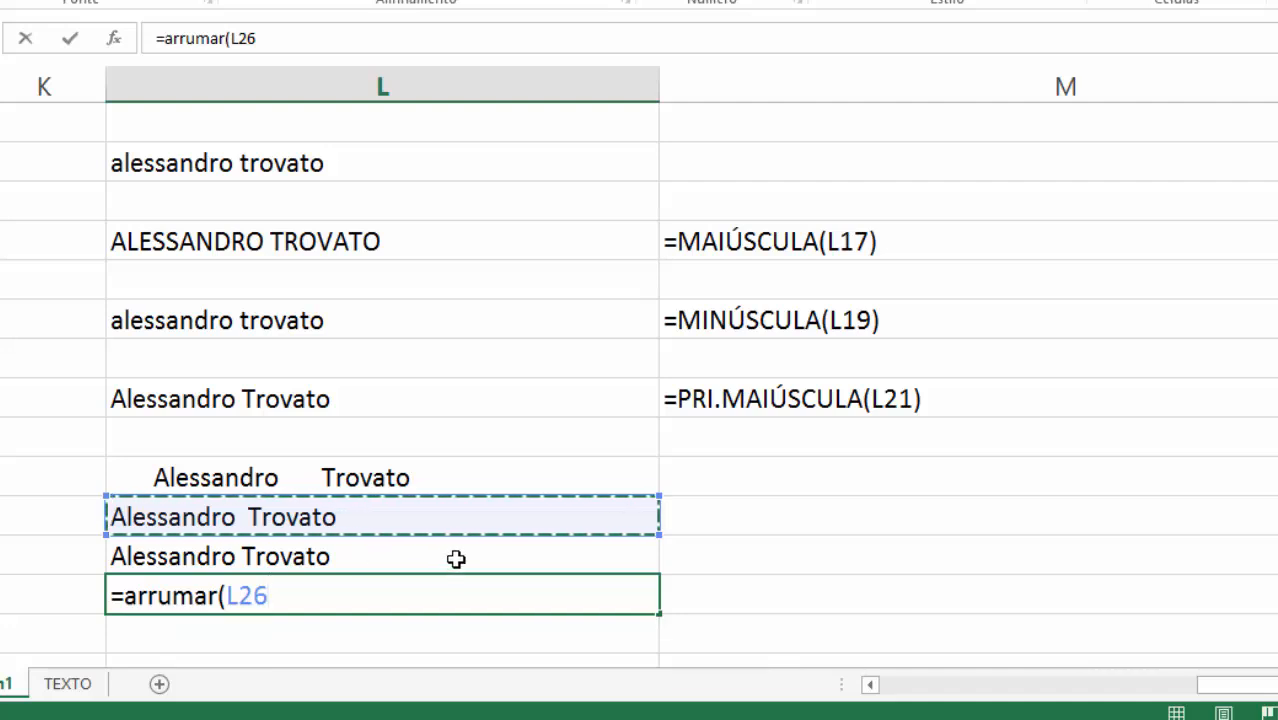
{"action": "key", "text": "Return"}
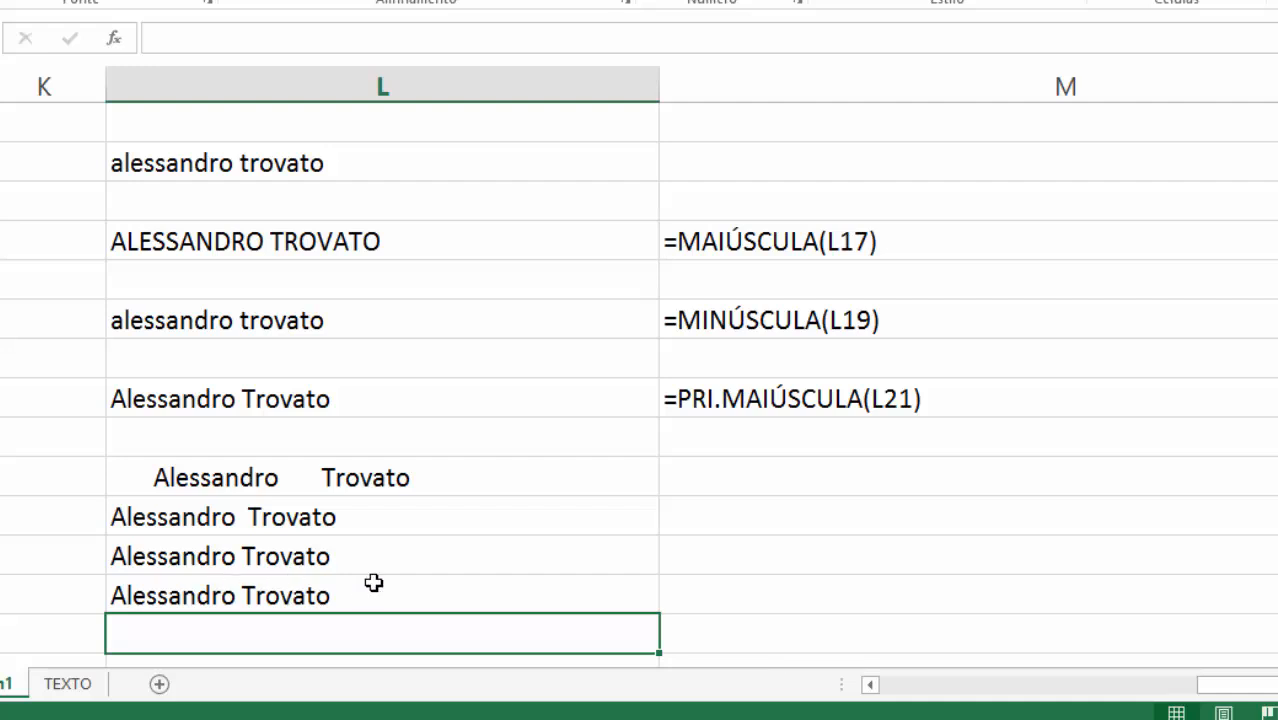
Compare L28 with L23 in cell L29 using an SE formula that returns "Igual" if they match and "Diferente" otherwise
{"action": "scroll", "coordinate": [884, 533], "scroll_direction": "down", "scroll_amount": 1}
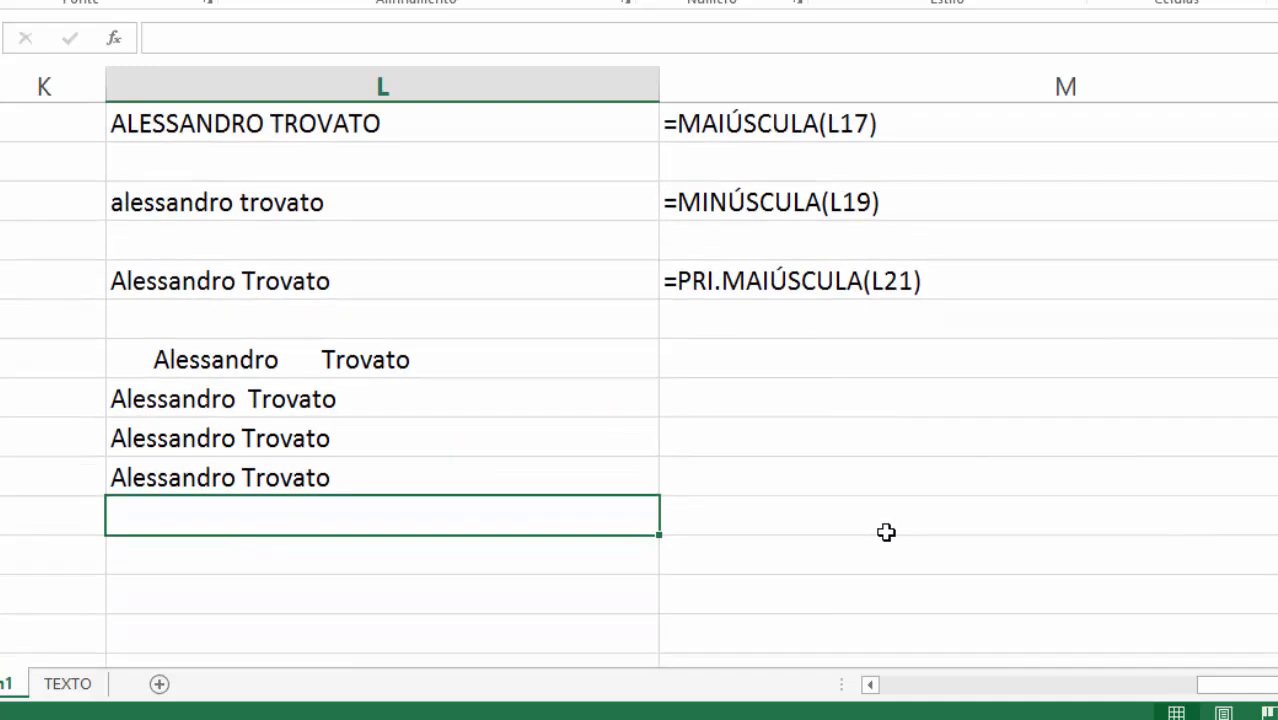
{"action": "type", "text": "=se("}
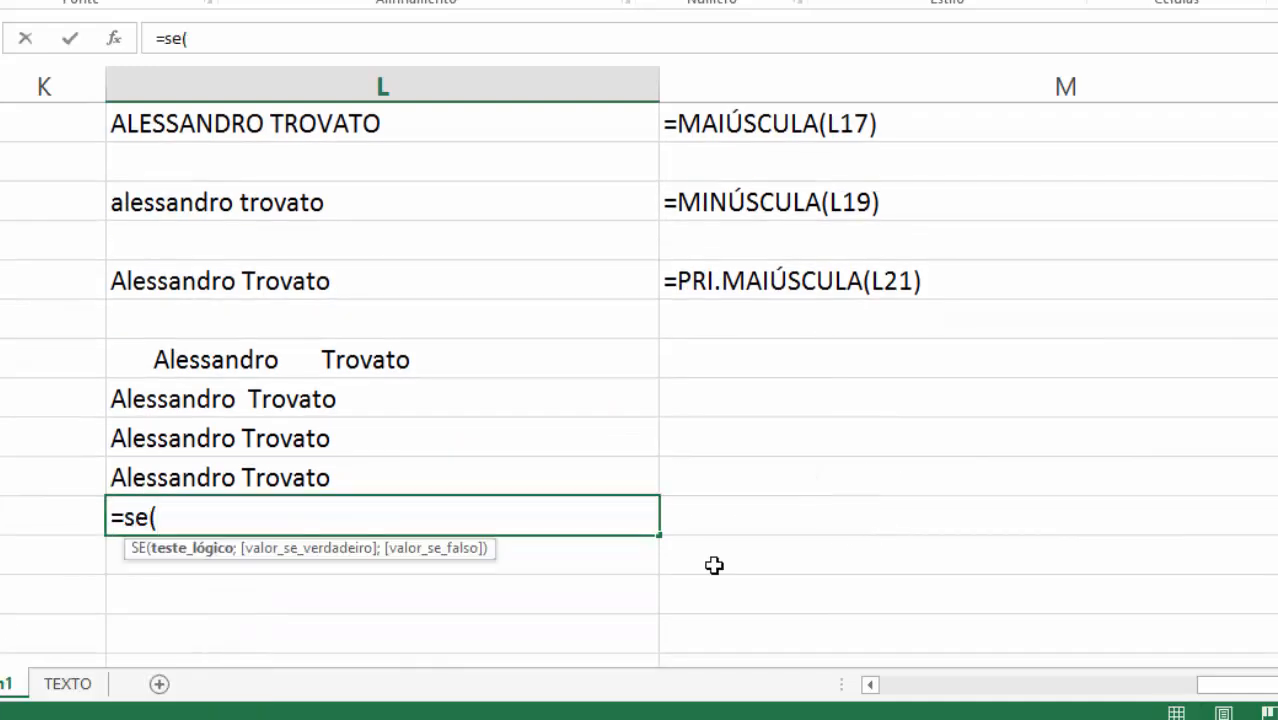
{"action": "left_click", "coordinate": [216, 476]}
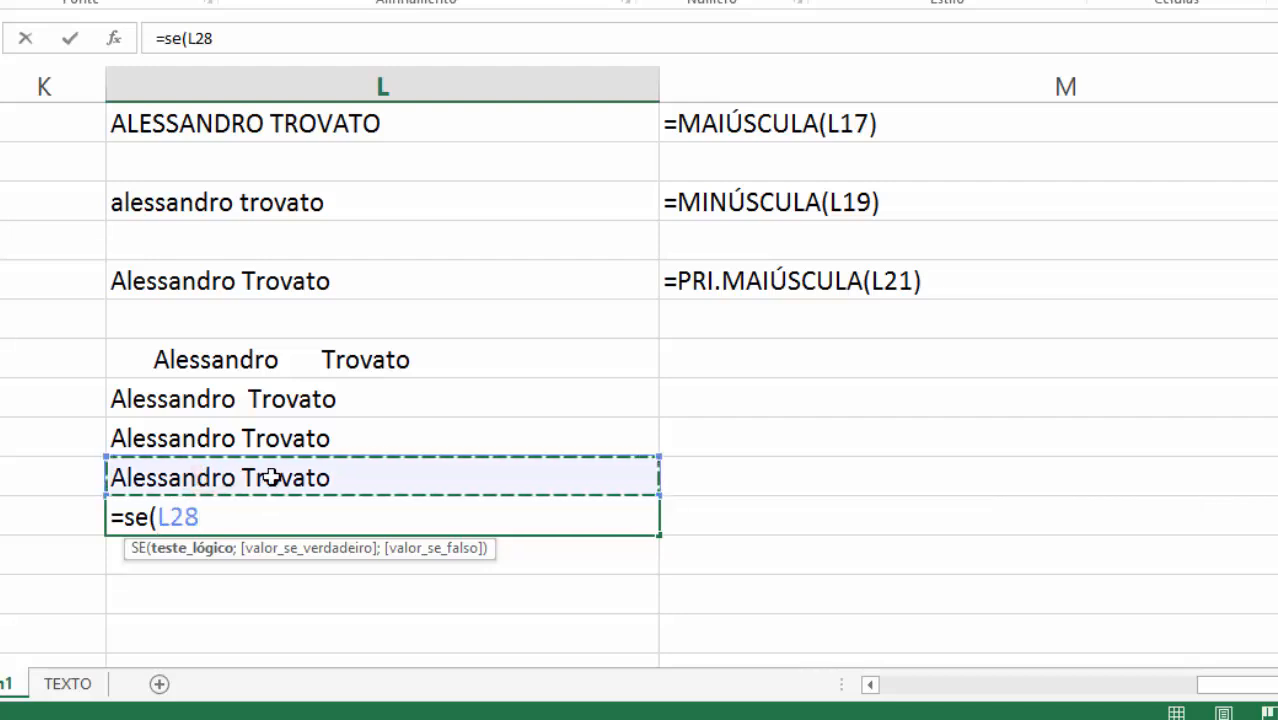
{"action": "type", "text": "="}
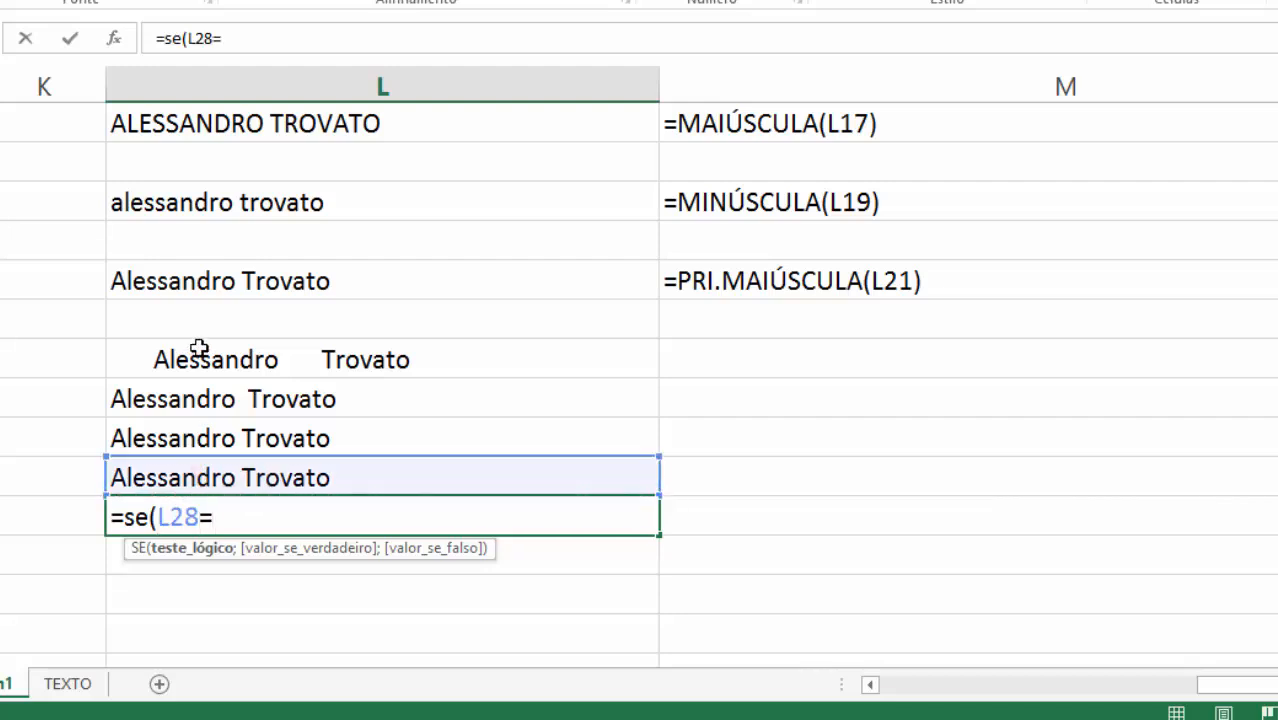
{"action": "left_click", "coordinate": [231, 285]}
{"action": "type", "text": ";\"Ogi"}
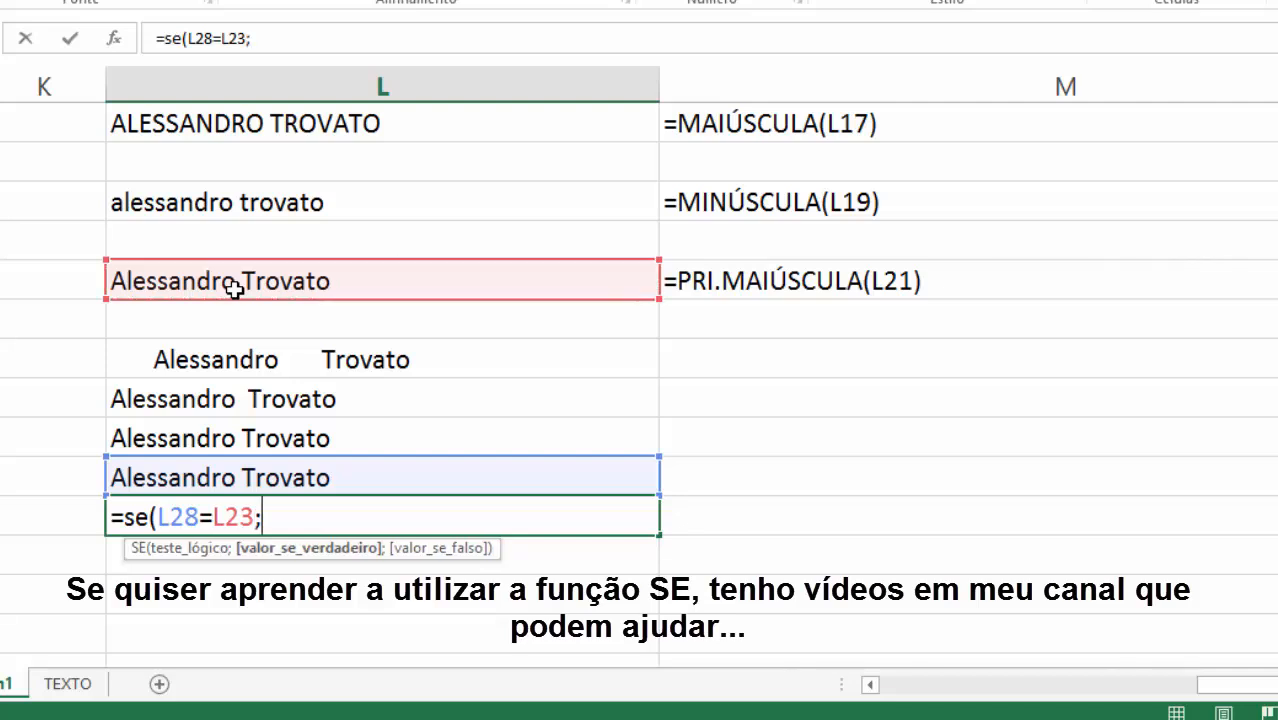
{"action": "key", "text": "BackSpace"}
{"action": "key", "text": "BackSpace"}
{"action": "key", "text": "BackSpace"}
{"action": "type", "text": "Igual\";^\""}
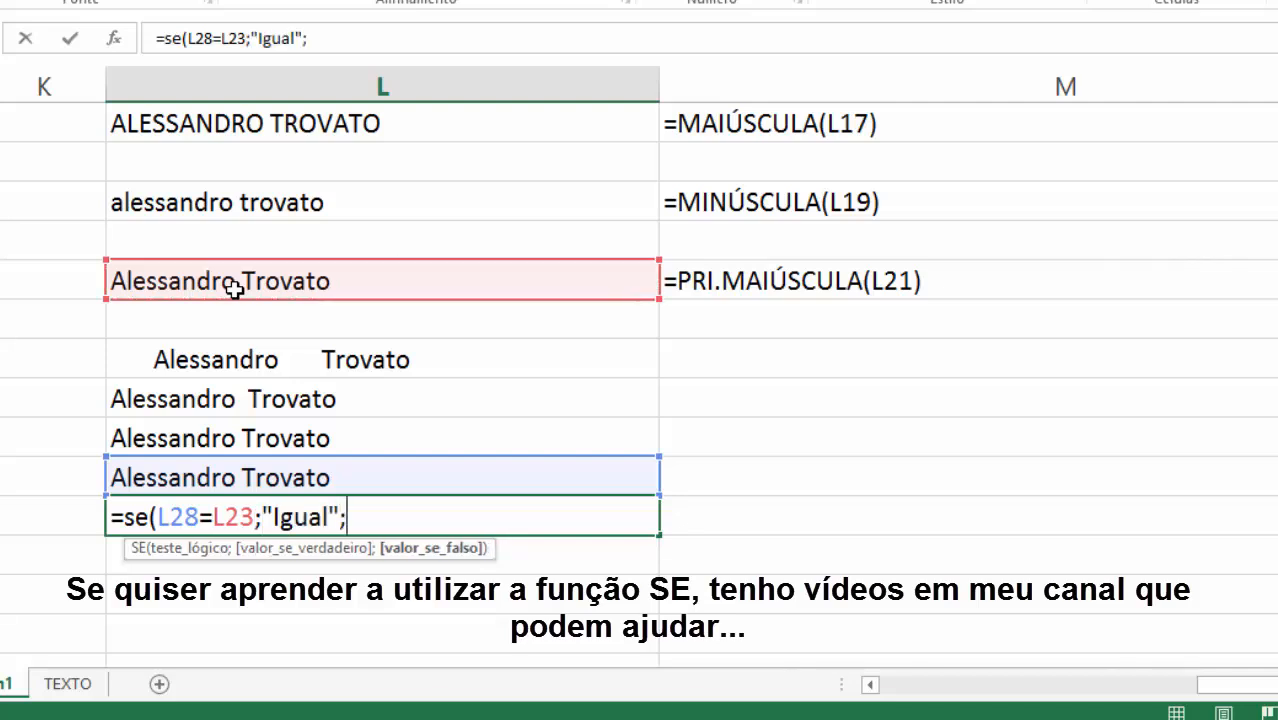
{"action": "key", "text": "BackSpace"}
{"action": "key", "text": "BackSpace"}
{"action": "type", "text": "\"S"}
{"action": "key", "text": "BackSpace"}
{"action": "type", "text": "Diferente\")"}
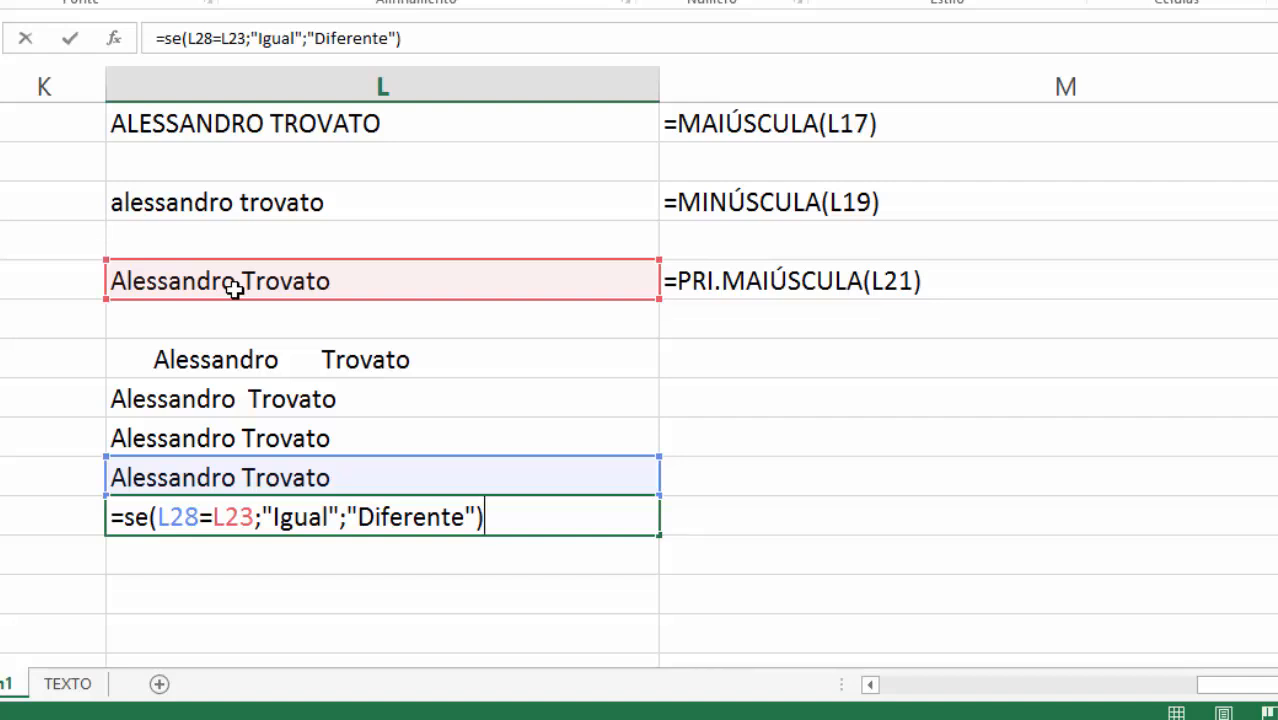
{"action": "key", "text": "Return"}
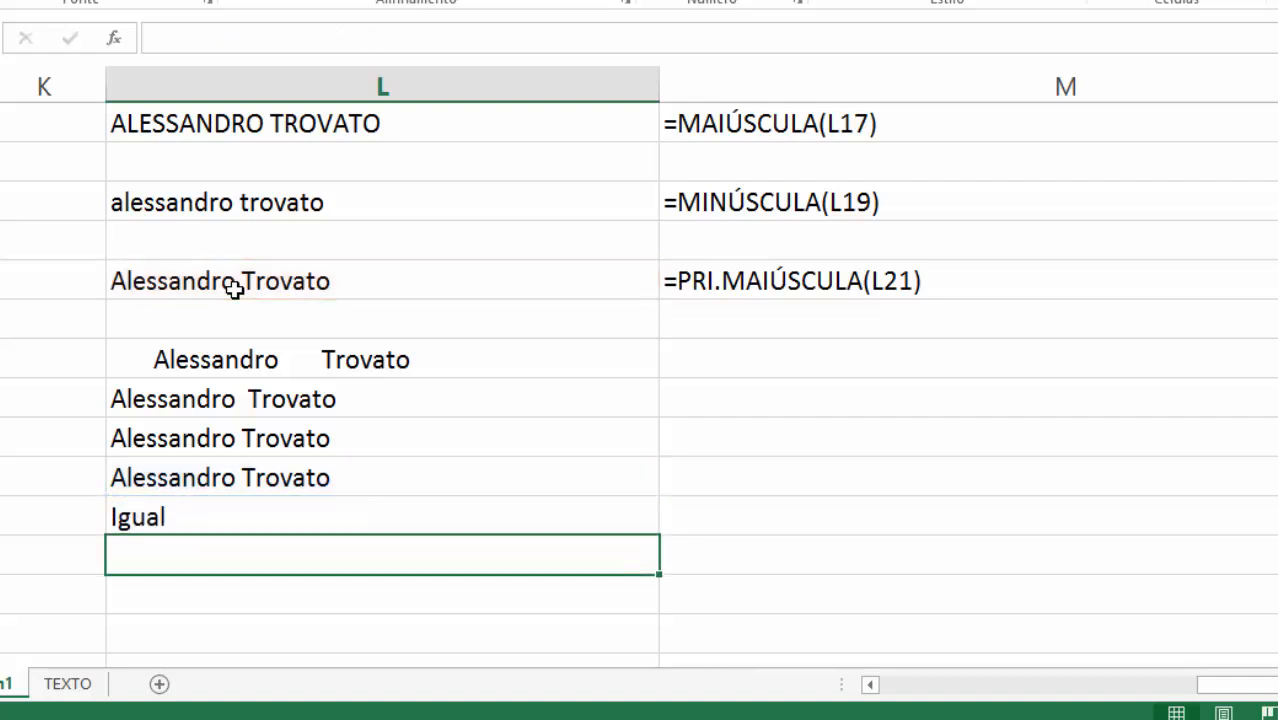
Review the SE formula in L29 and check the names in L23, L27 and L28 against each other
{"action": "key", "text": "Up"}
{"action": "key", "text": "Up"}
{"action": "key", "text": "Up"}
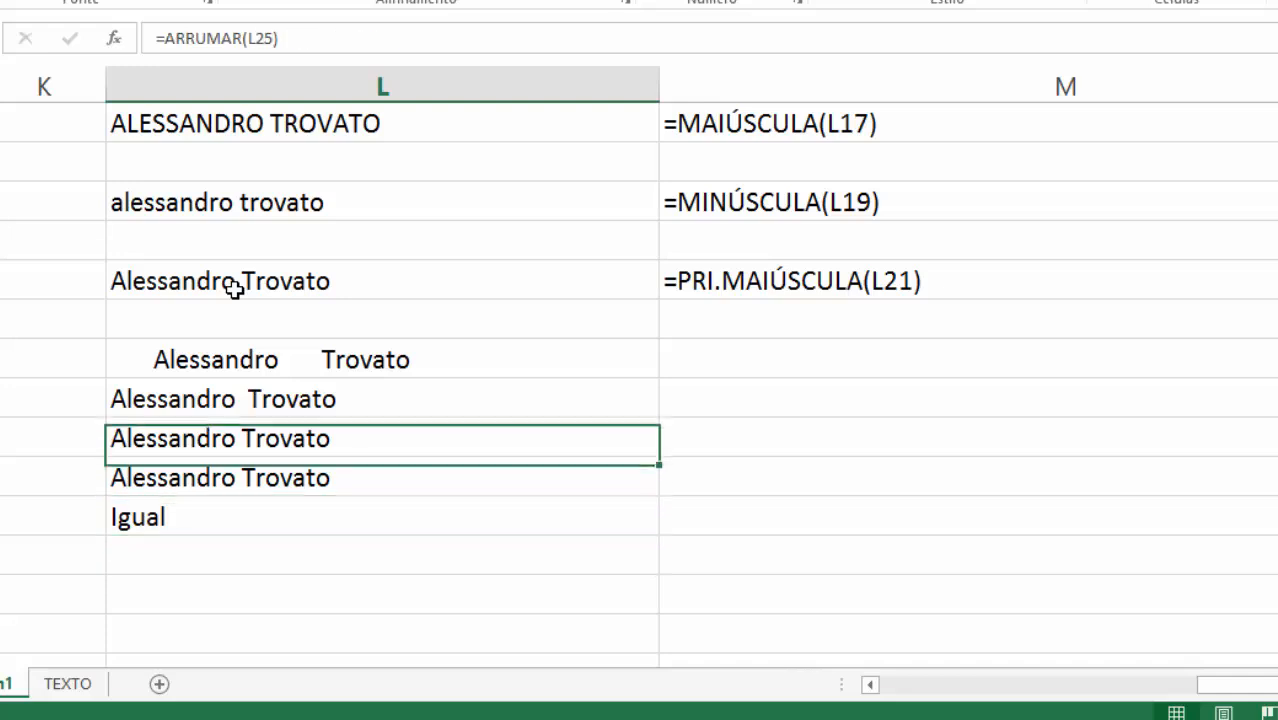
{"action": "key", "text": "Down"}
{"action": "key", "text": "Down"}
{"action": "key", "text": "F2"}
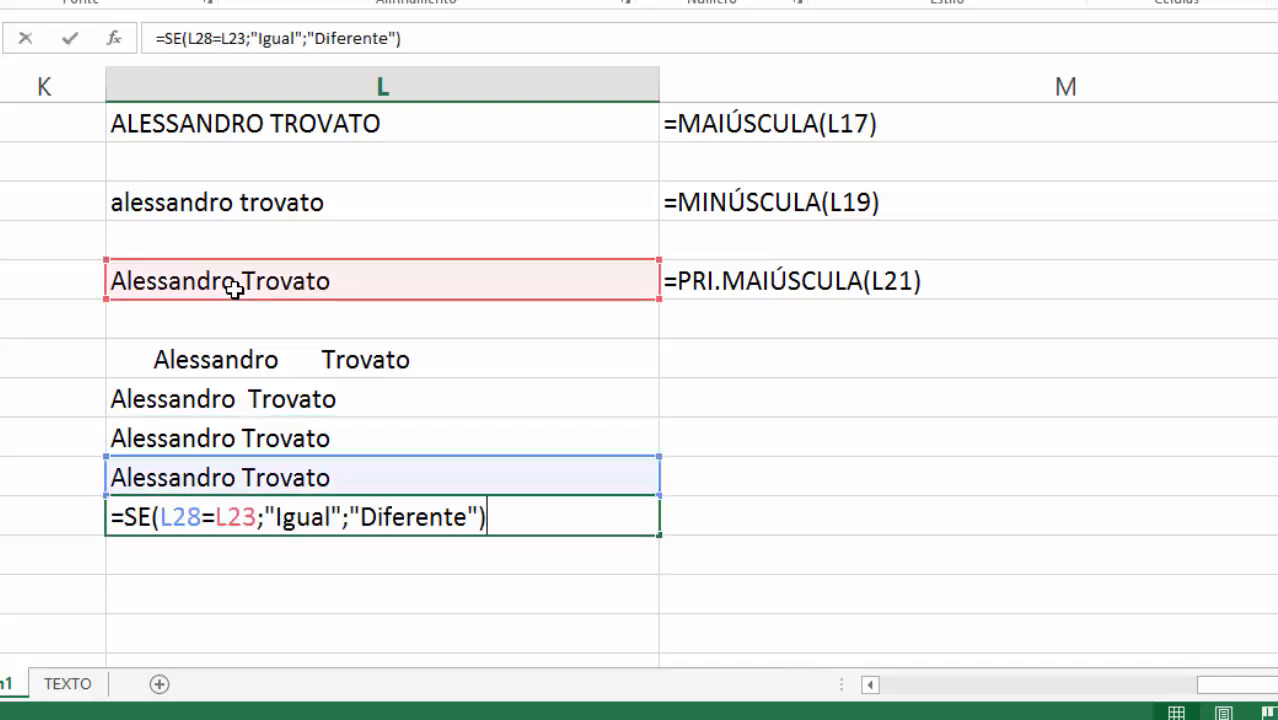
{"action": "key", "text": "Escape"}
{"action": "key", "text": "Up"}
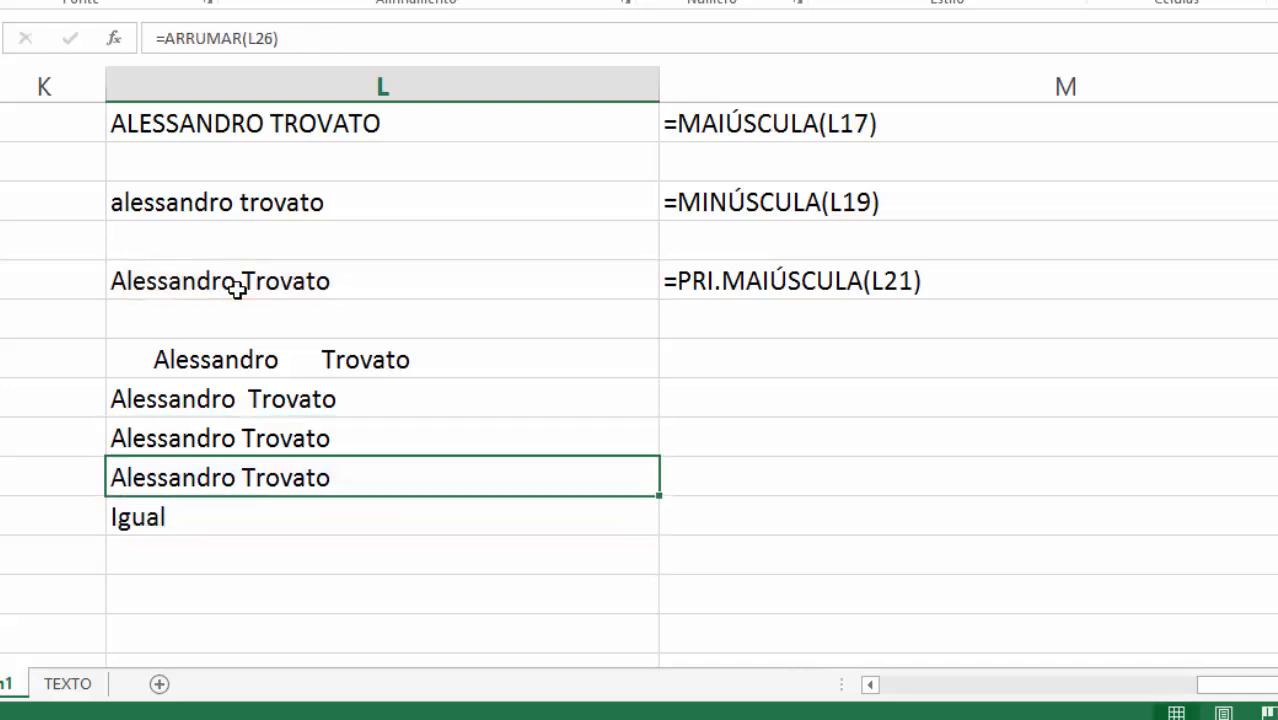
{"action": "left_click", "coordinate": [255, 280]}
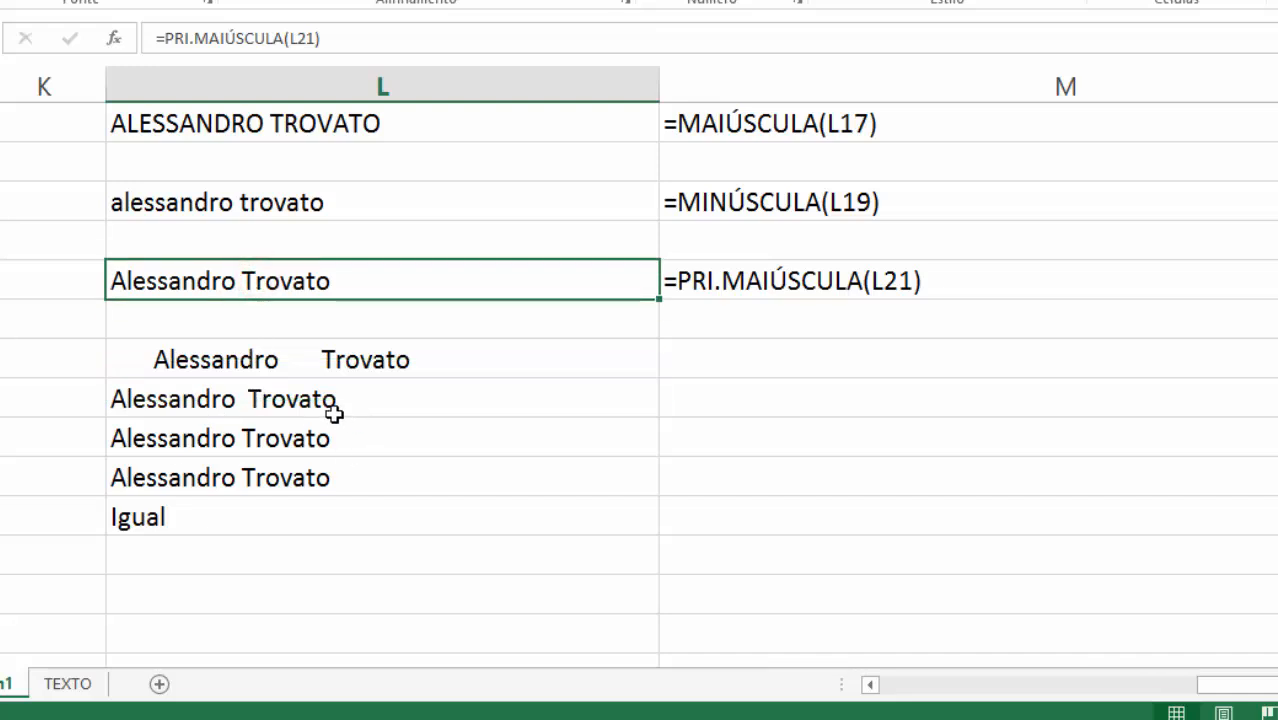
{"action": "left_click", "coordinate": [362, 470]}
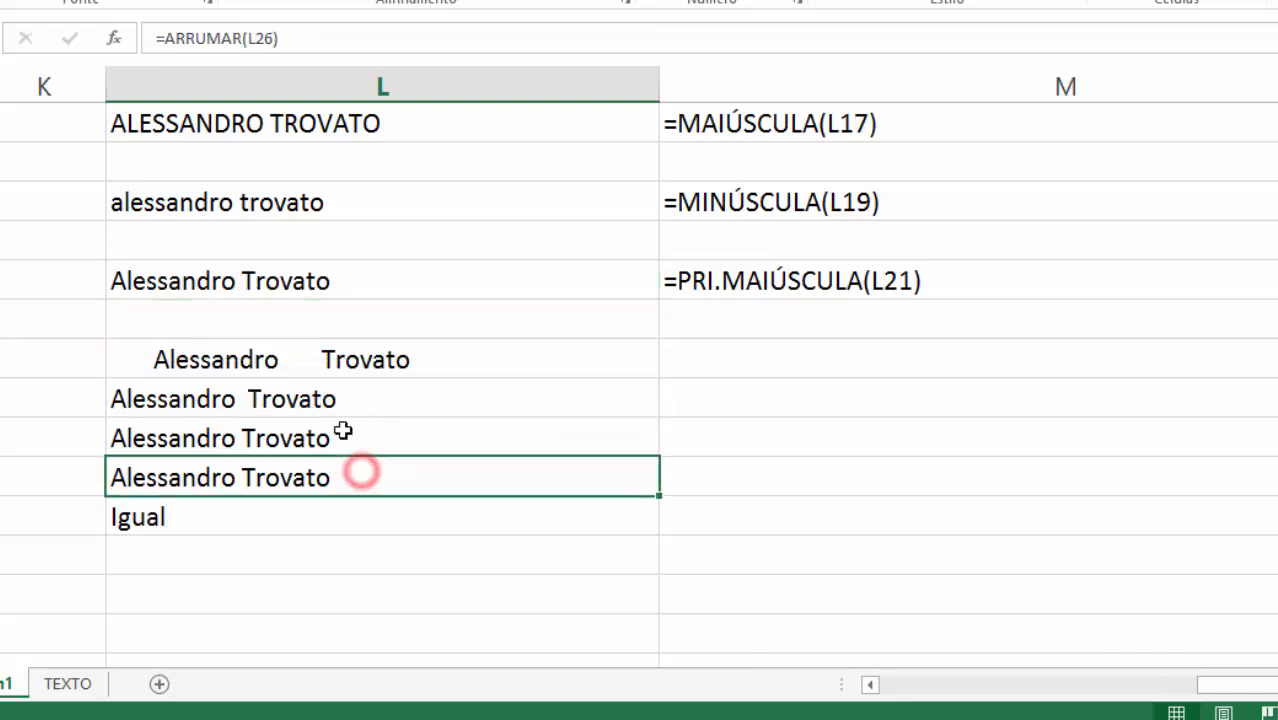
{"action": "left_click", "coordinate": [252, 285]}
{"action": "left_click", "coordinate": [271, 478]}
{"action": "left_click", "coordinate": [265, 438]}
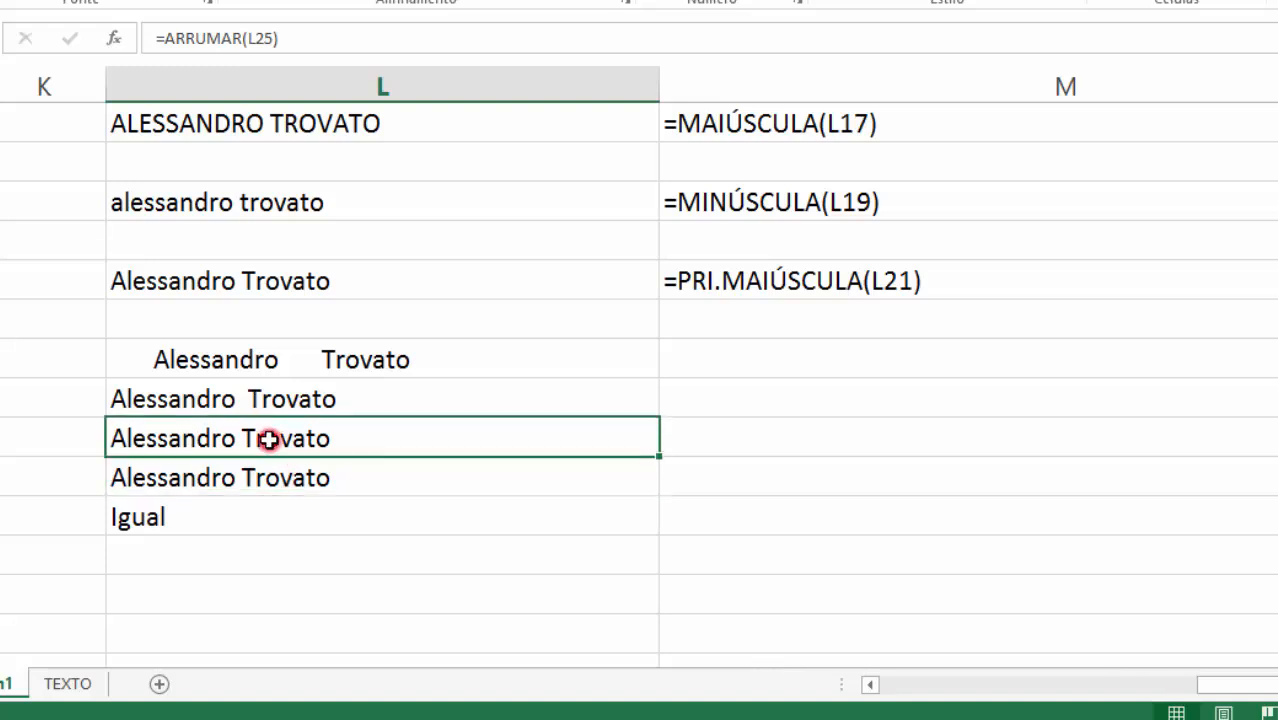
Copy the FÓRMULATEXTO formula from M23 into M27:M29 to display the formulas used in L27:L29
{"action": "left_click", "coordinate": [712, 266]}
{"action": "key", "text": "ctrl+c"}
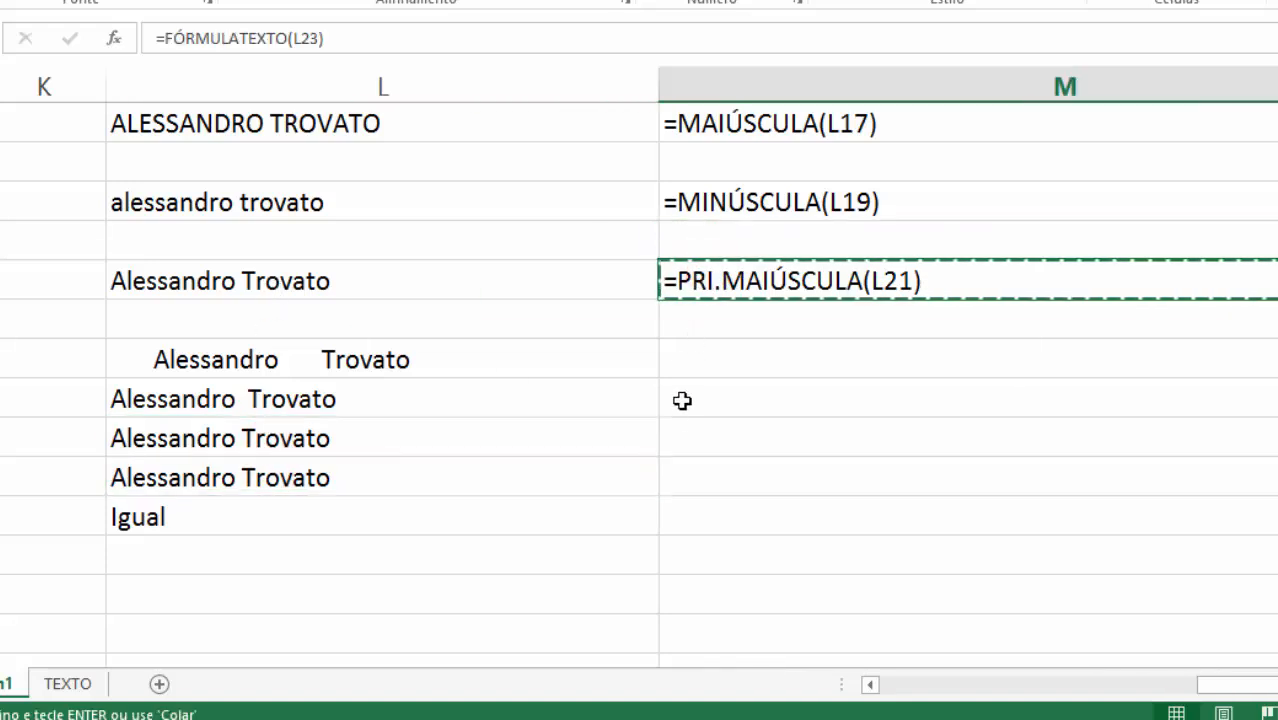
{"action": "left_click", "coordinate": [707, 518]}
{"action": "left_click_drag", "start_coordinate": [718, 465], "coordinate": [730, 431]}
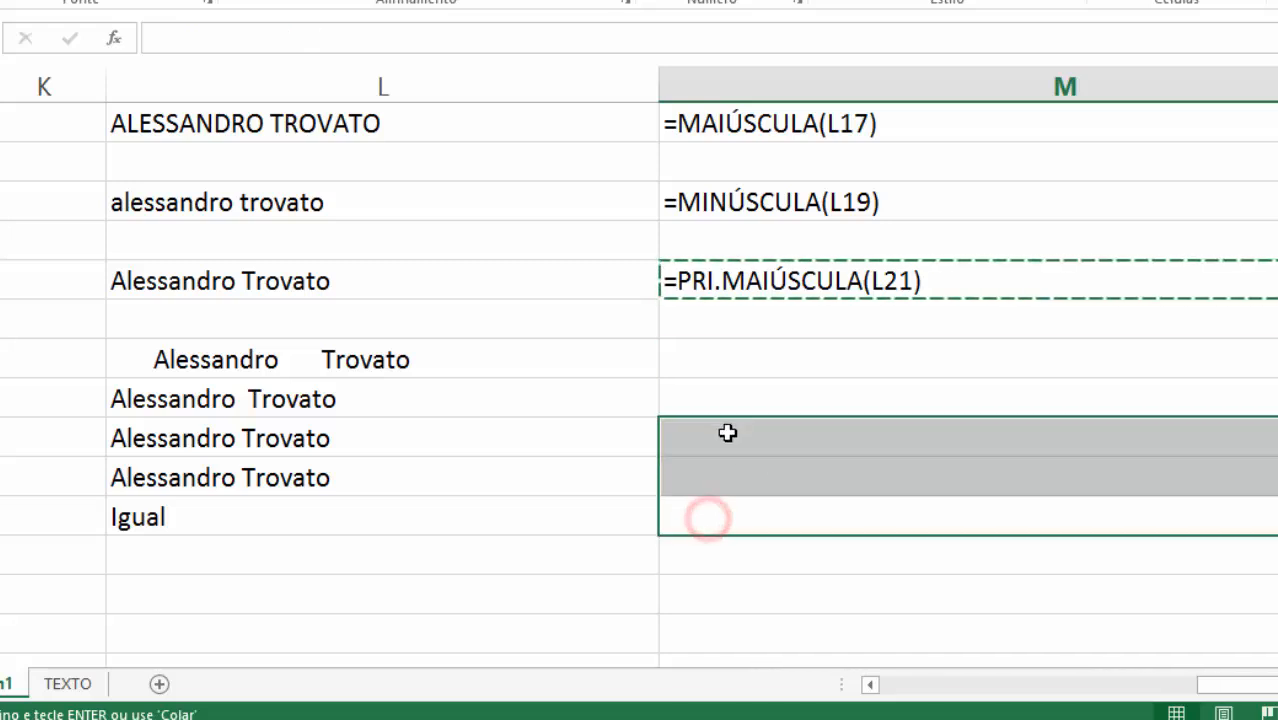
{"action": "key", "text": "ctrl+v"}
{"action": "left_click", "coordinate": [770, 585]}
{"action": "left_click", "coordinate": [776, 438]}
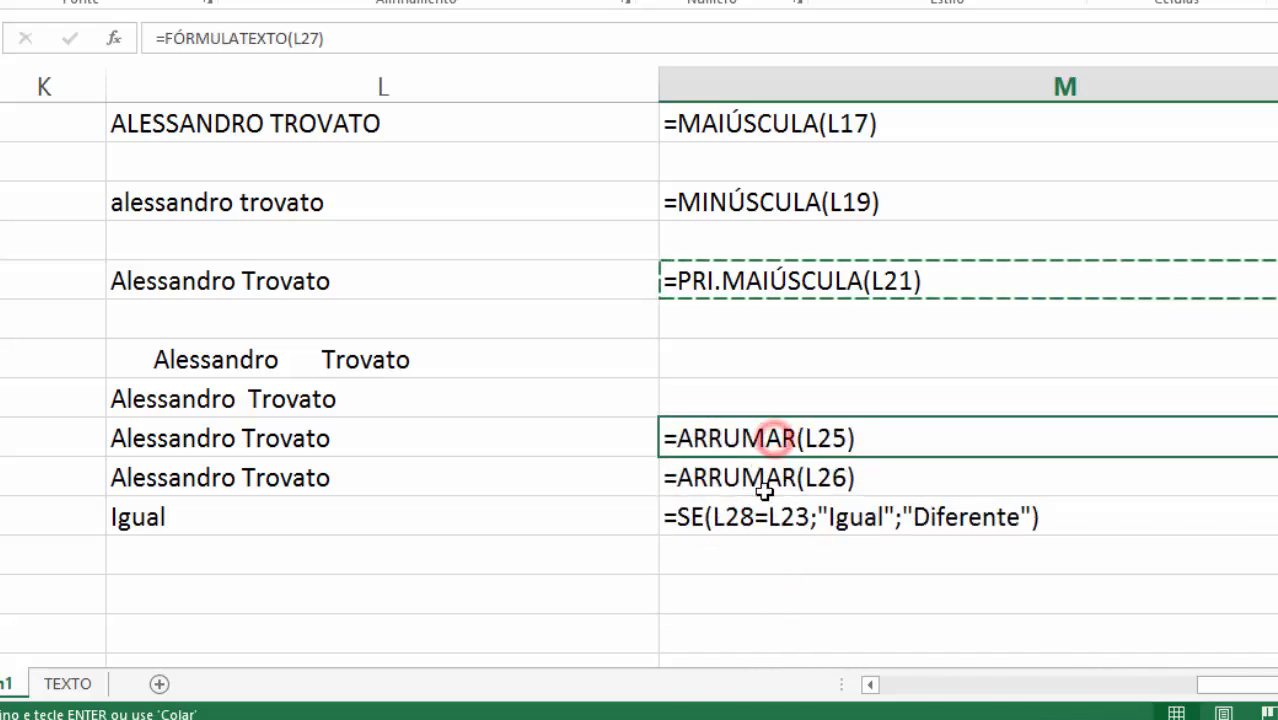
Enter a sentence in cell L31 made of "O meu nome é" followed by the person's full name
{"action": "left_click", "coordinate": [272, 585]}
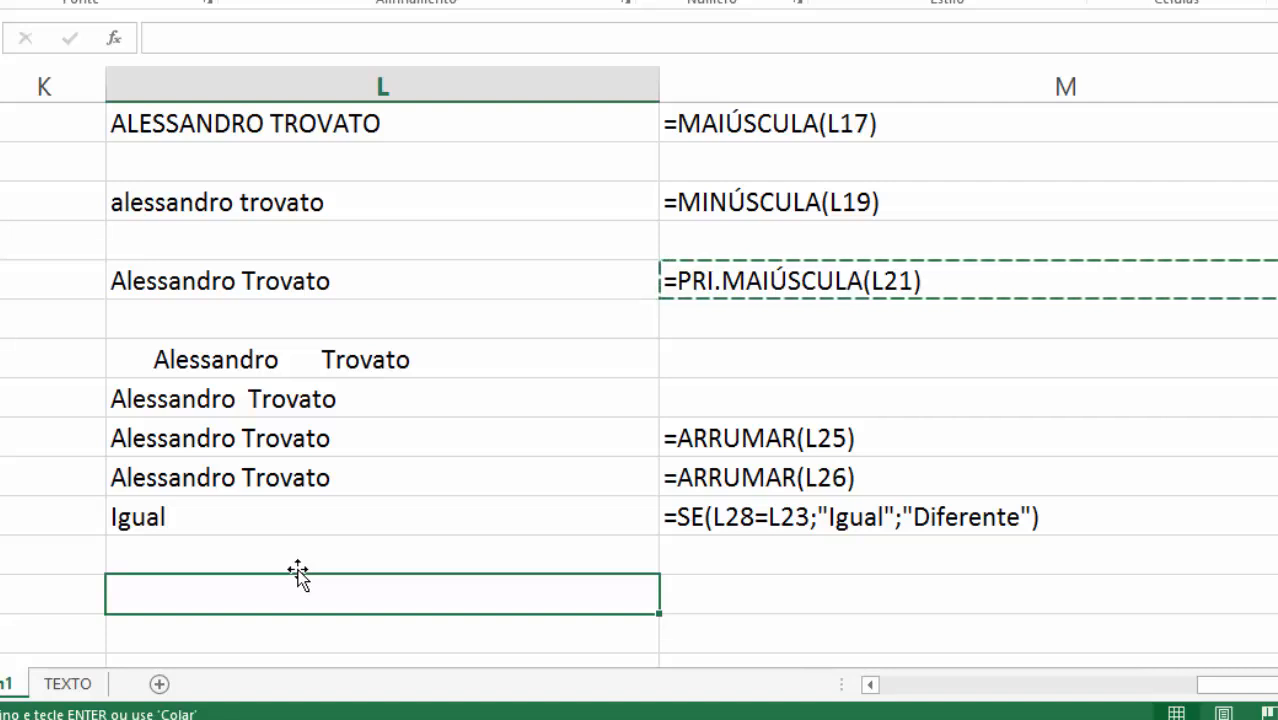
{"action": "type", "text": "A"}
{"action": "key", "text": "BackSpace"}
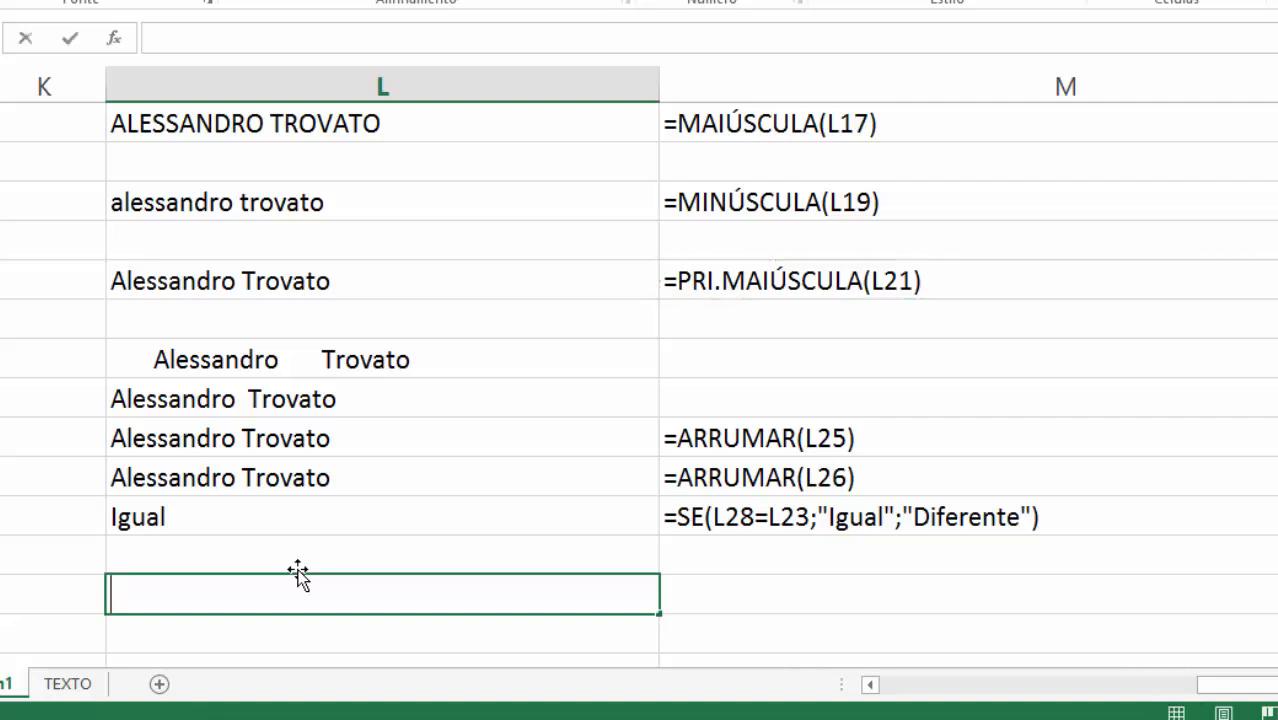
{"action": "type", "text": "O meu nome é "}
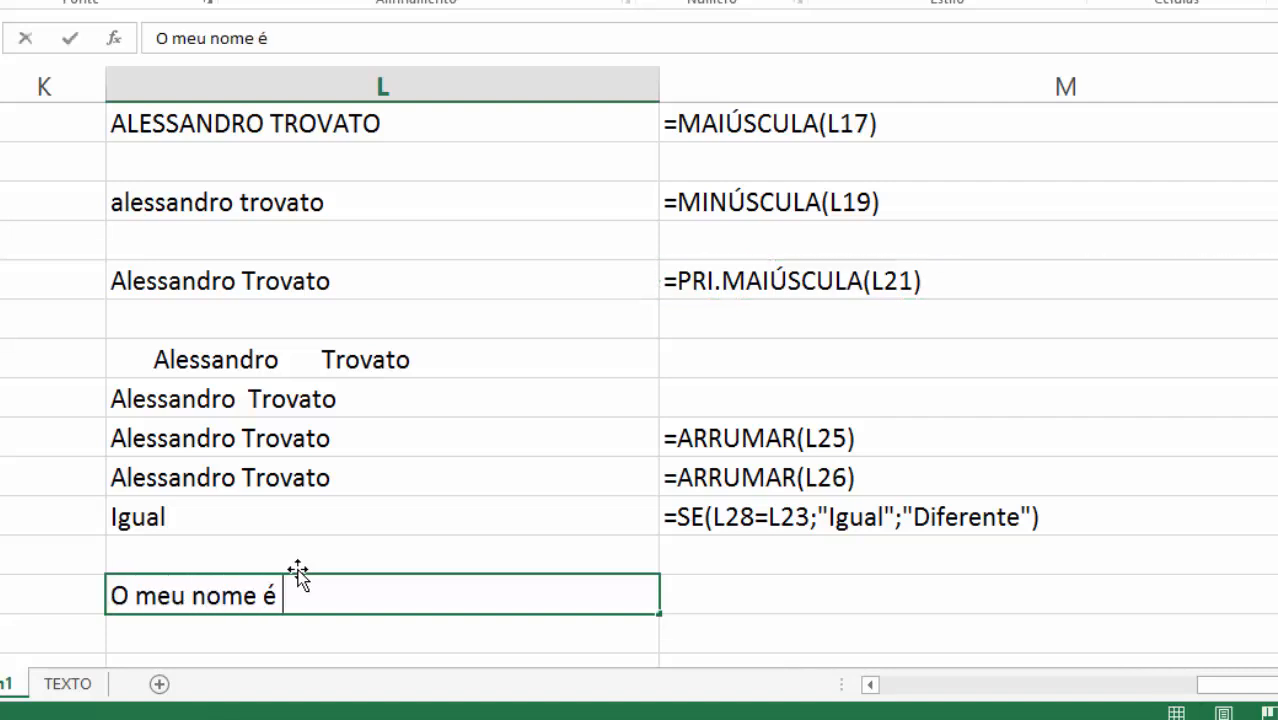
{"action": "type", "text": "Alessandro Trovato"}
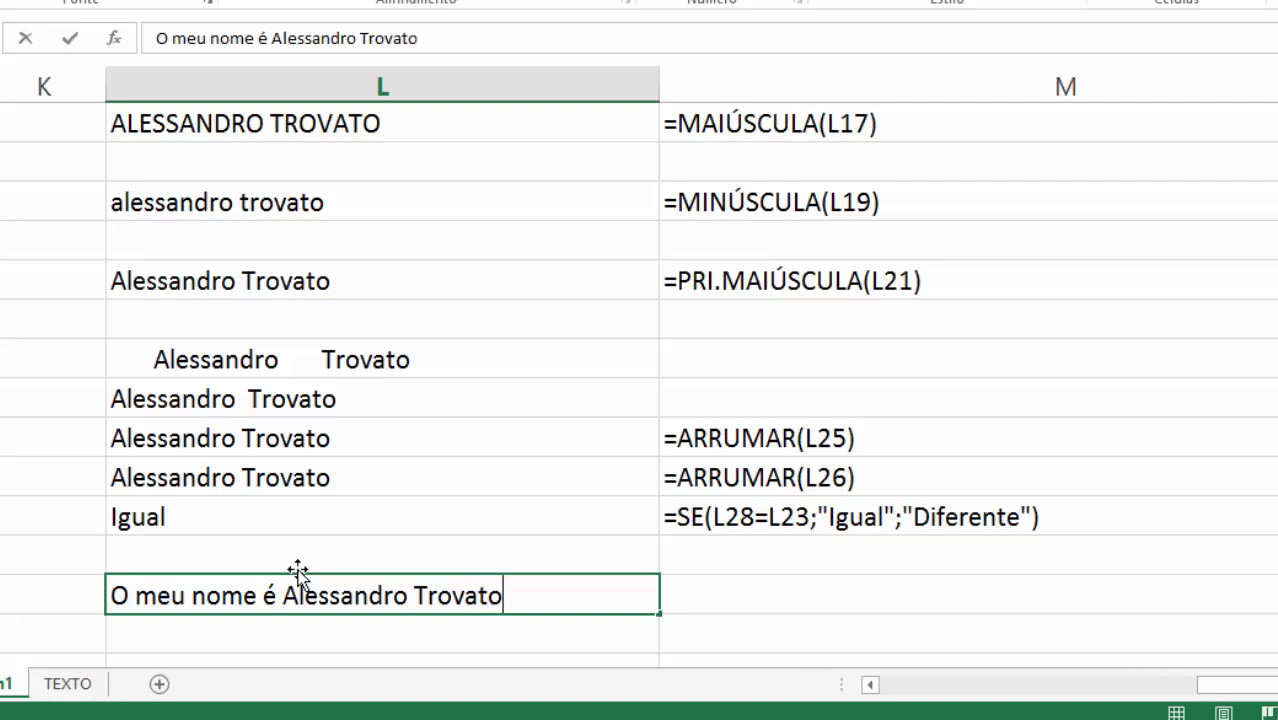
{"action": "key", "text": "Return"}
Begin a LOCALIZAR formula in L32 that looks for the person's first name in the L31 sentence
{"action": "scroll", "coordinate": [266, 527], "scroll_direction": "down", "scroll_amount": 3}
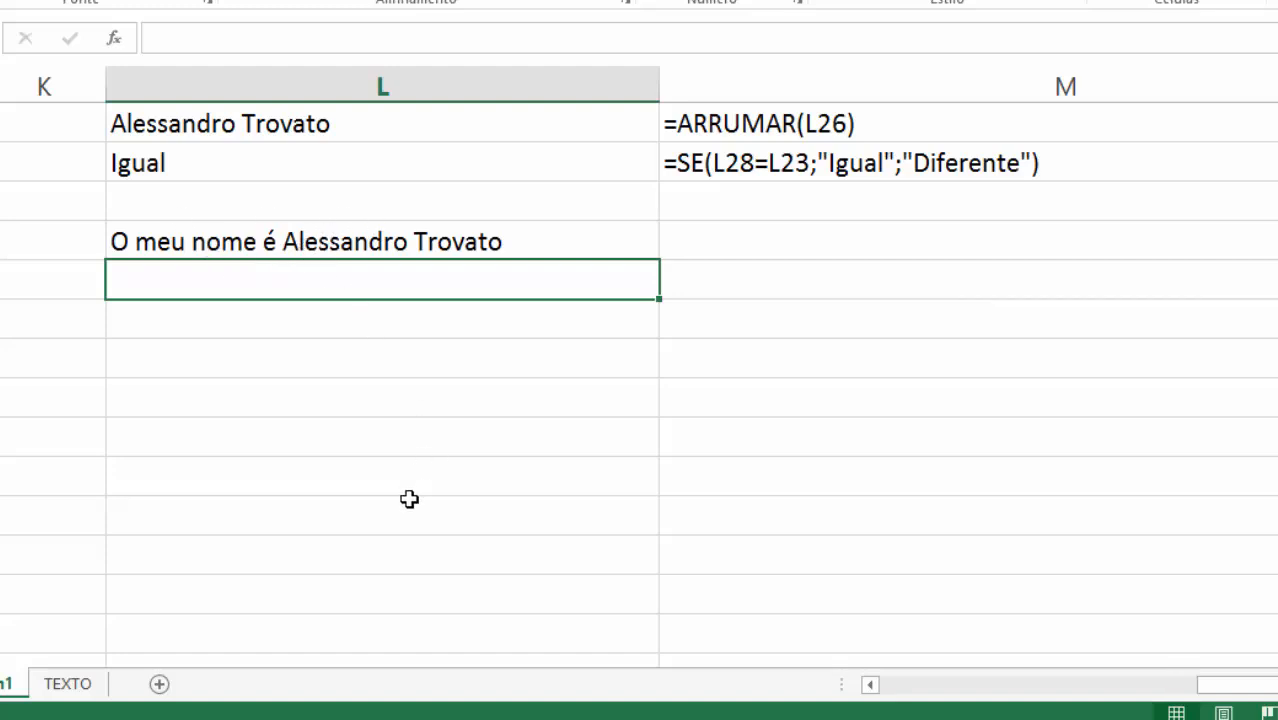
{"action": "type", "text": "=localizar"}
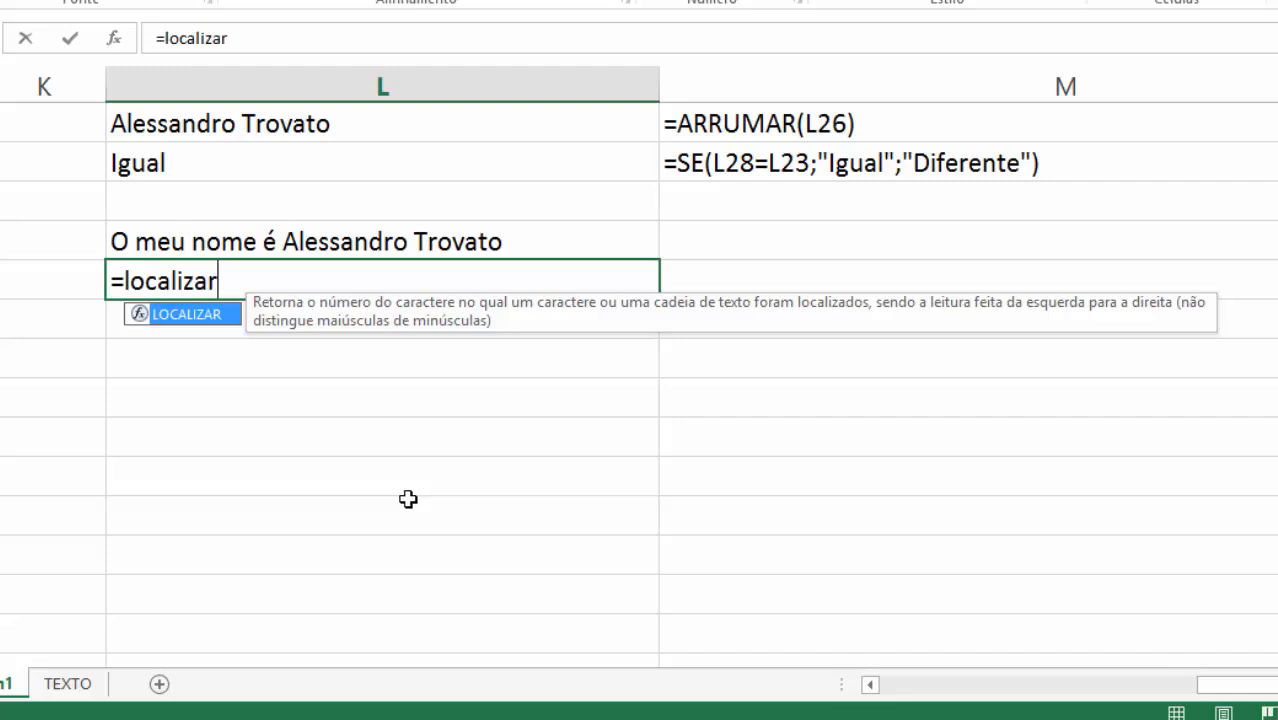
{"action": "type", "text": "("}
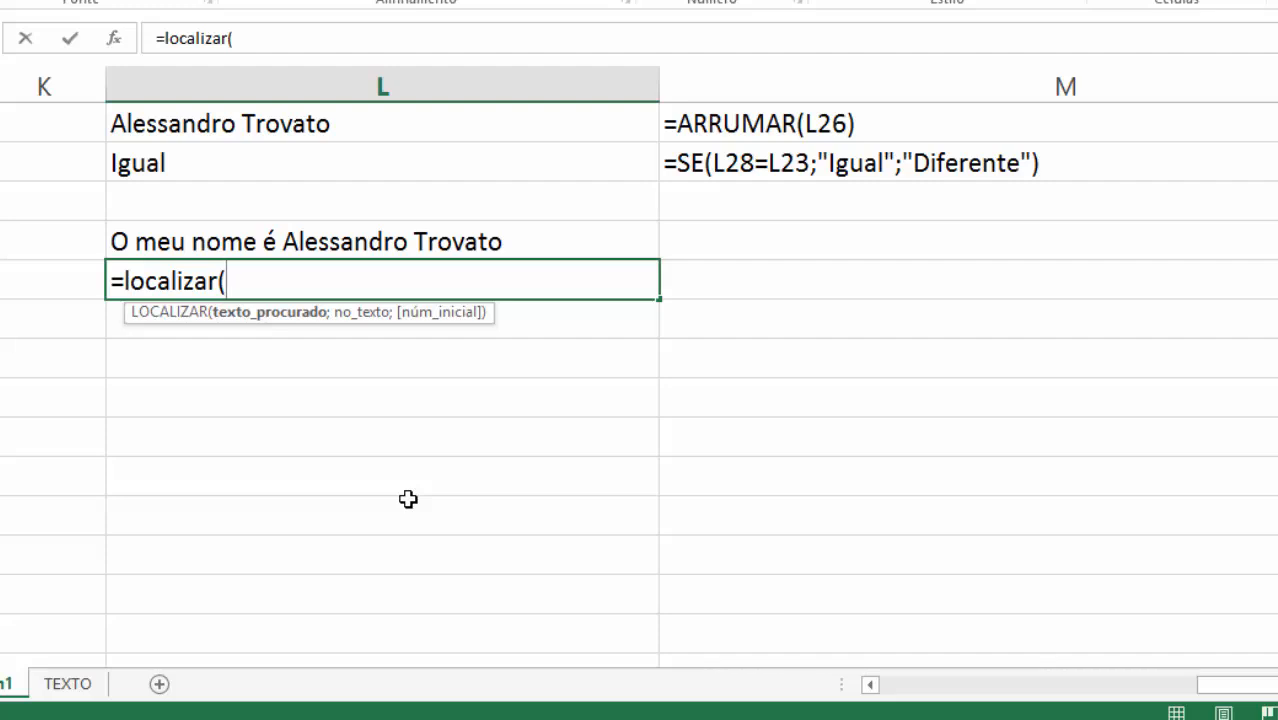
{"action": "type", "text": "\"Alessandro\""}
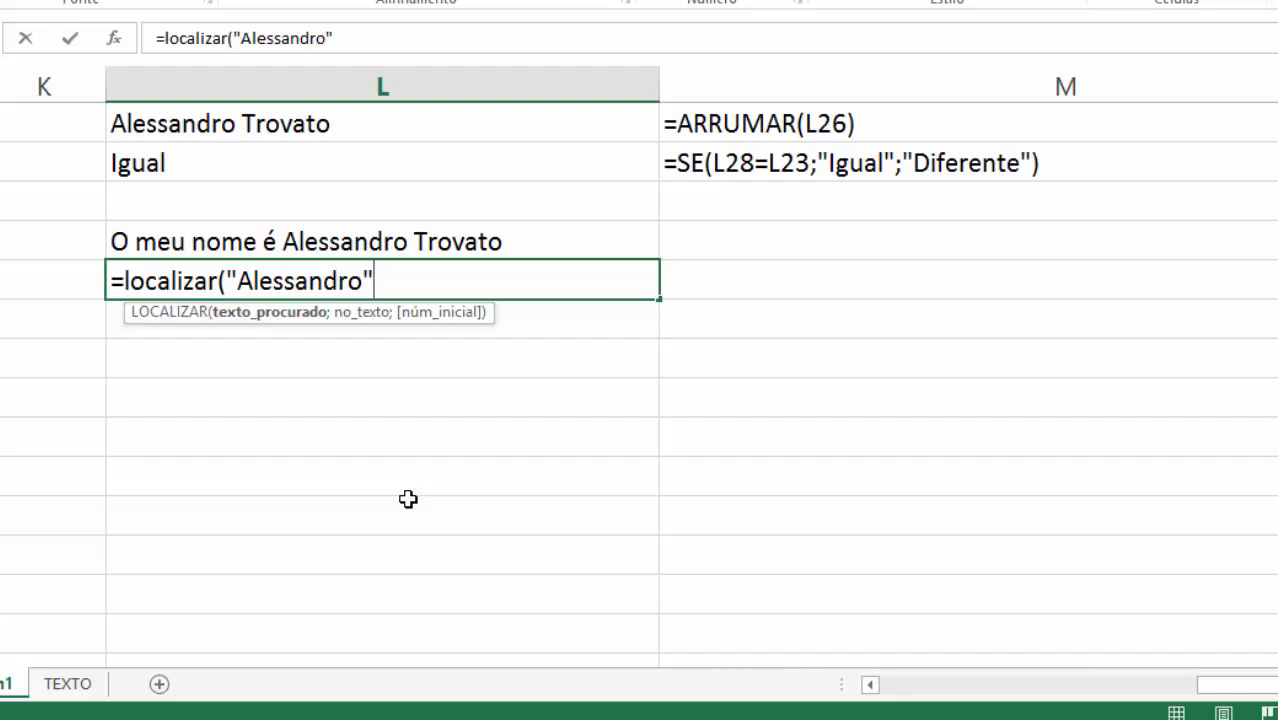
{"action": "type", "text": ";"}
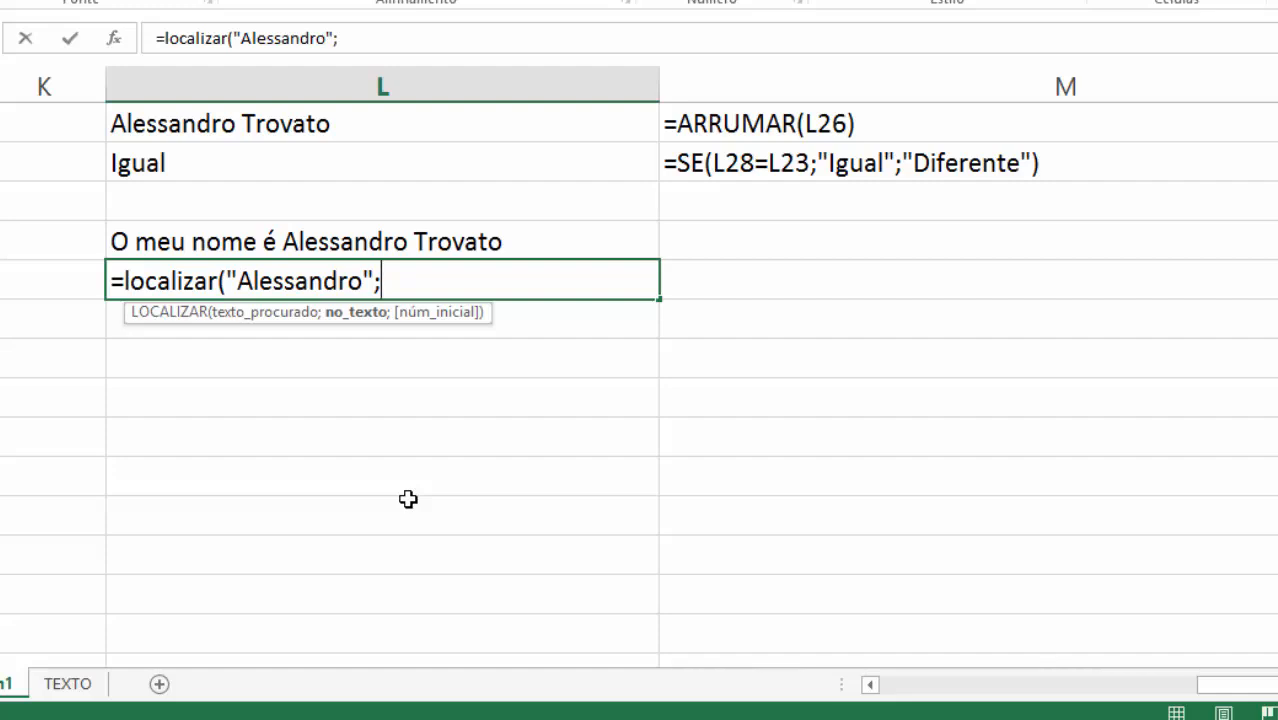
{"action": "left_click", "coordinate": [492, 242]}
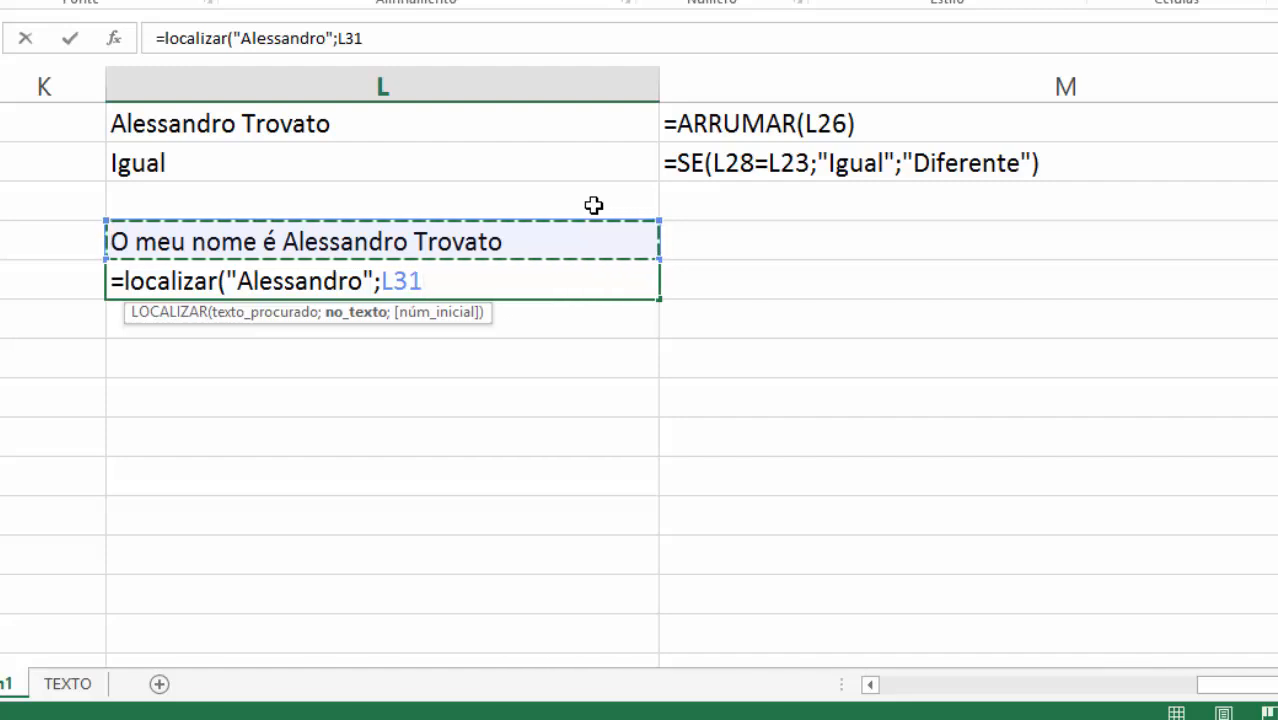
{"action": "type", "text": ";"}
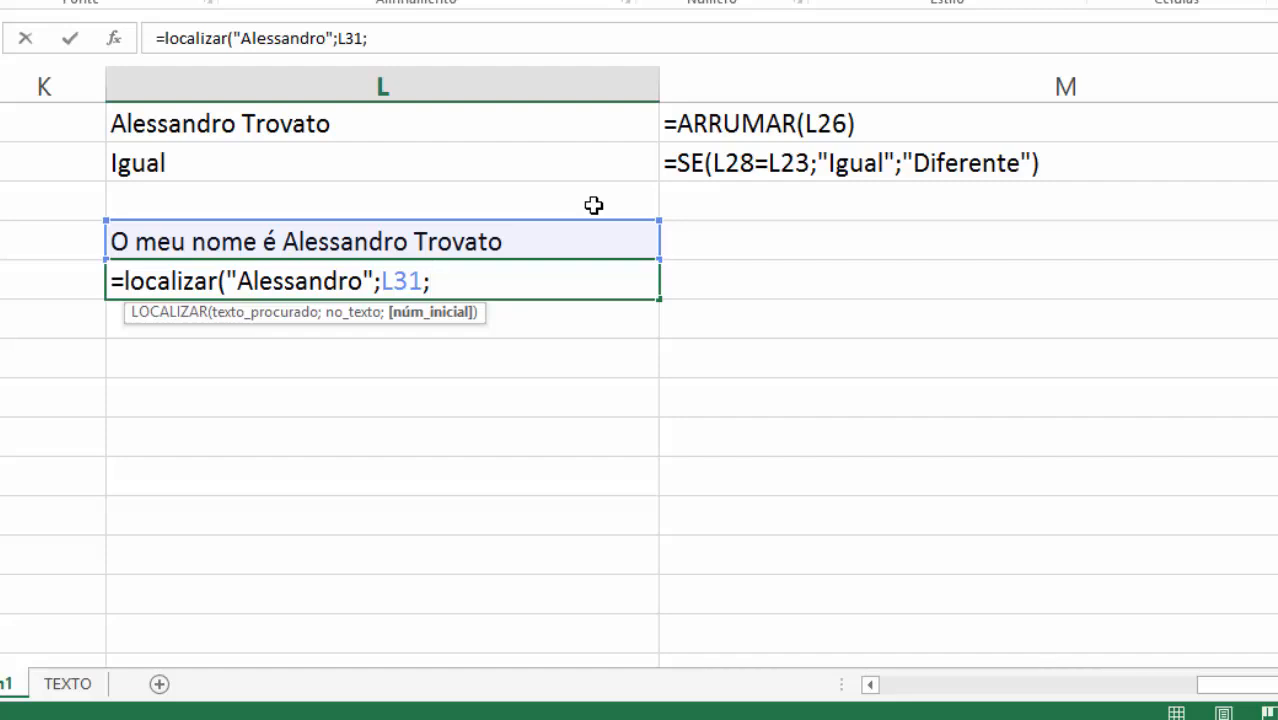
{"action": "key", "text": "BackSpace"}
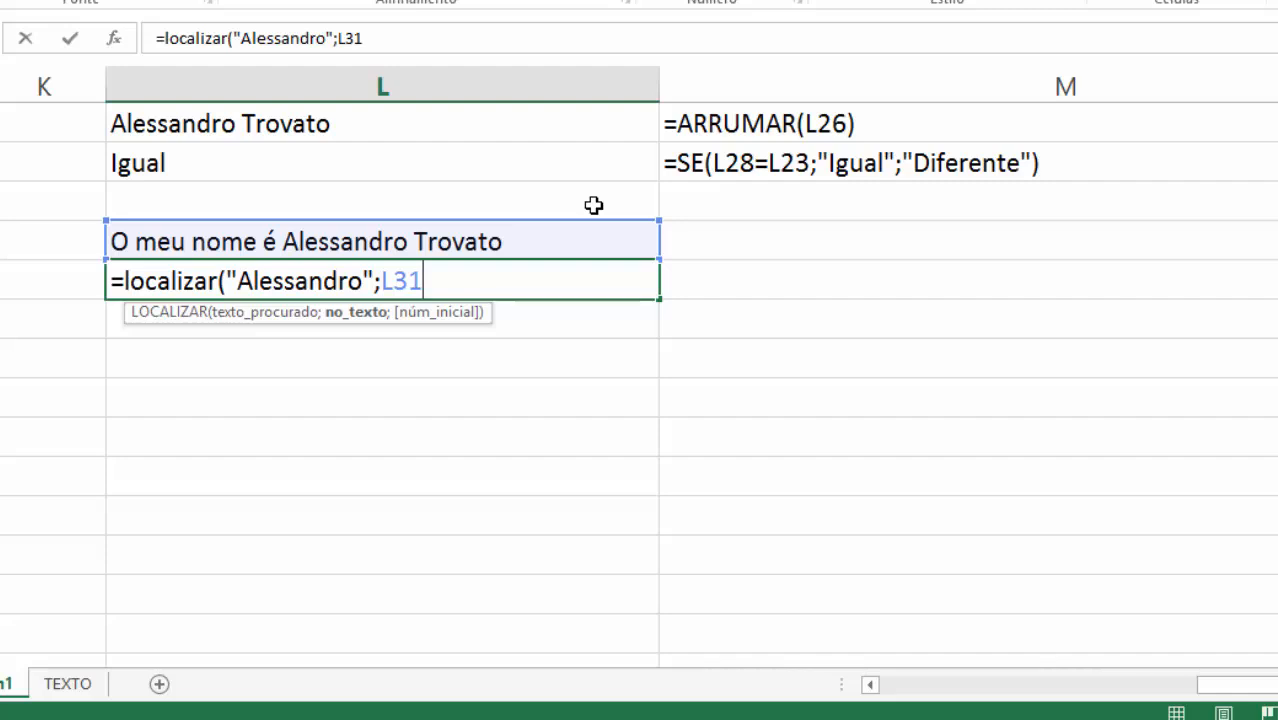
{"action": "type", "text": ";"}
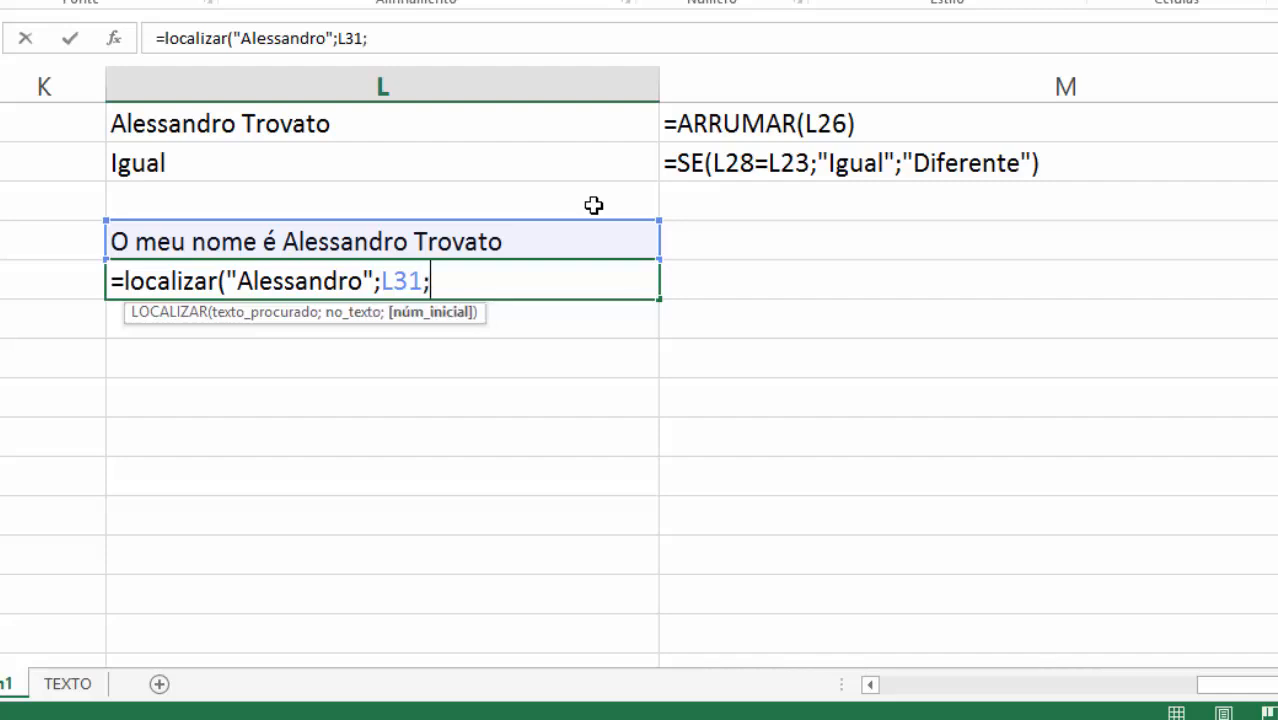
{"action": "type", "text": "10"}
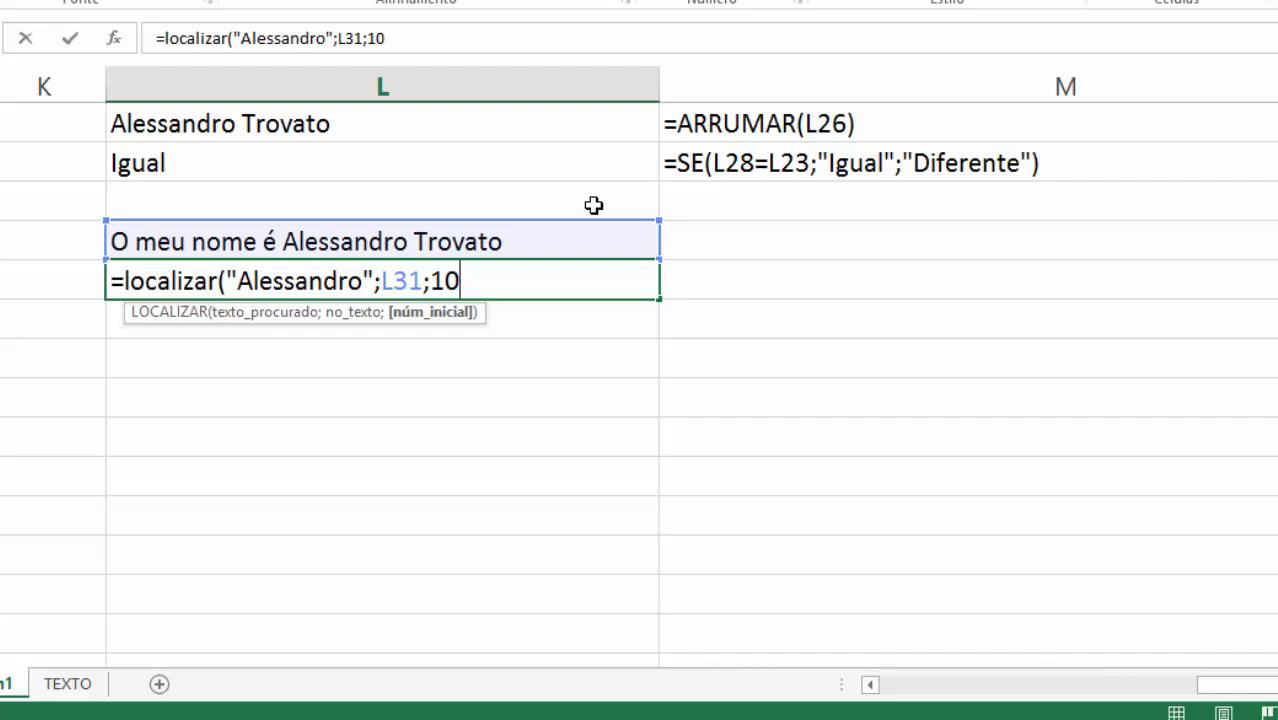
{"action": "key", "text": "BackSpace"}
{"action": "key", "text": "BackSpace"}
{"action": "key", "text": "BackSpace"}
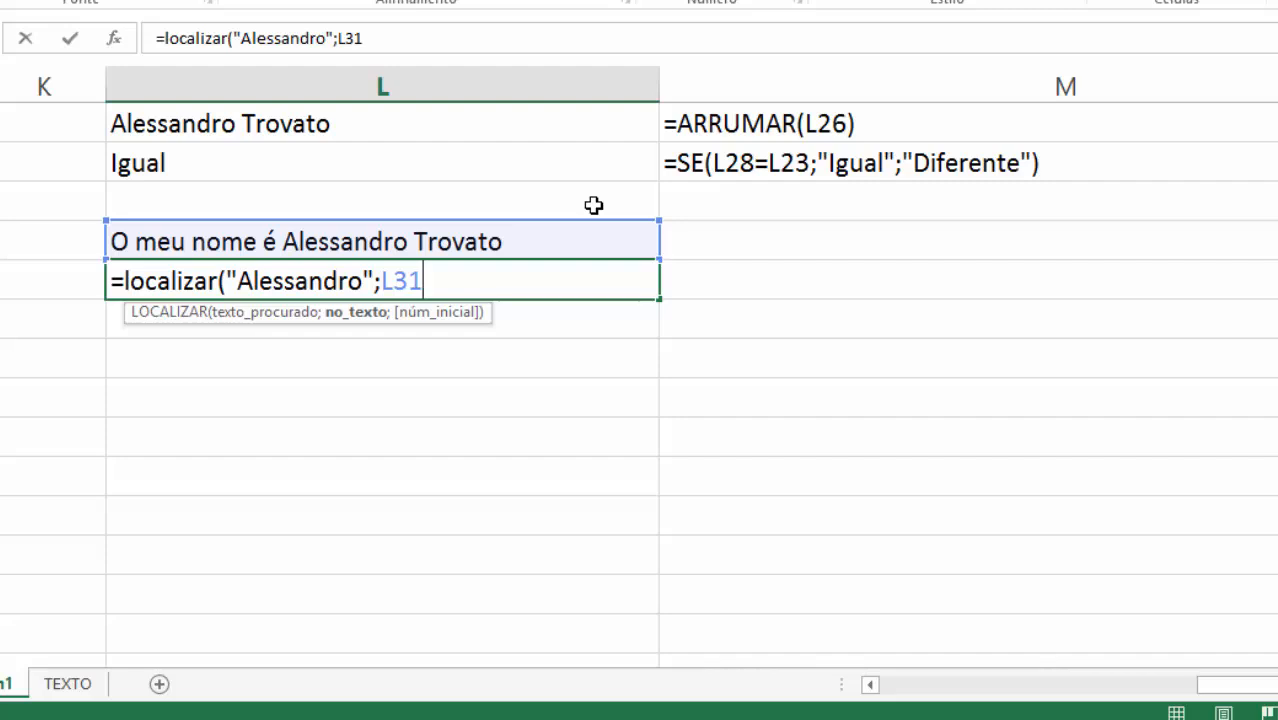
Complete the LOCALIZAR formula in L32 with 1 as the starting position
{"action": "type", "text": ";"}
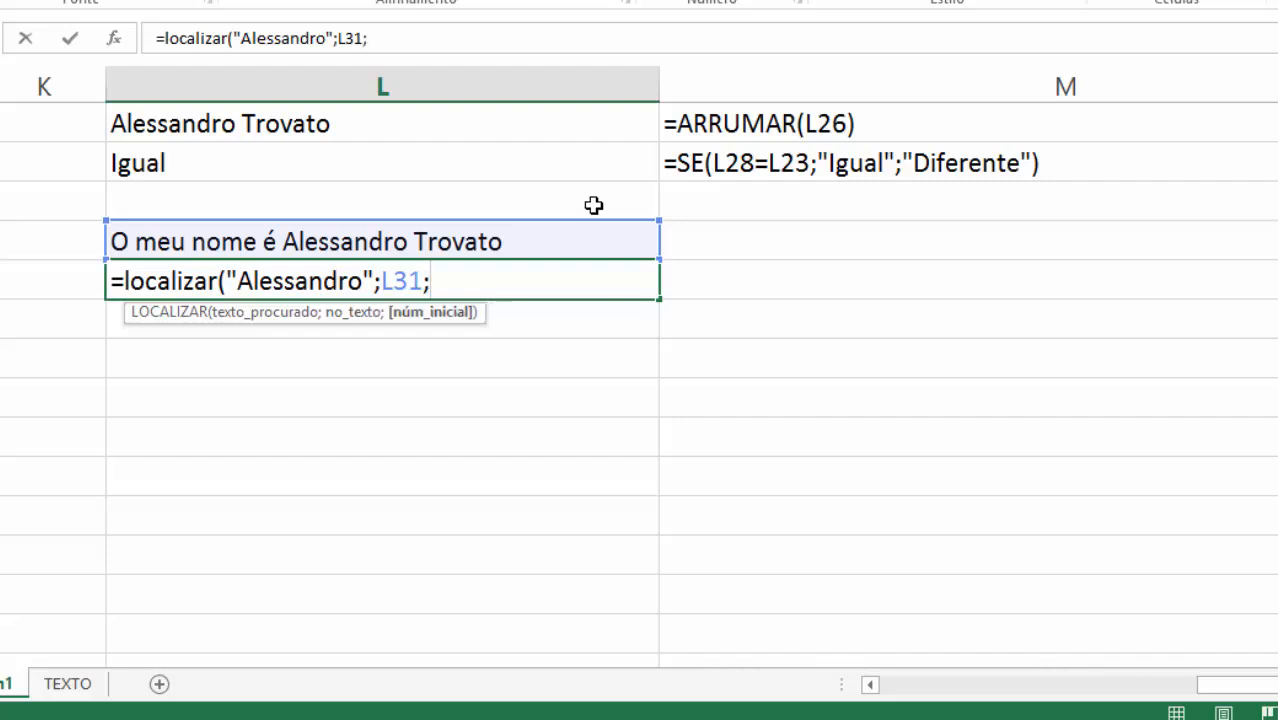
{"action": "type", "text": "1)"}
{"action": "key", "text": "Return"}
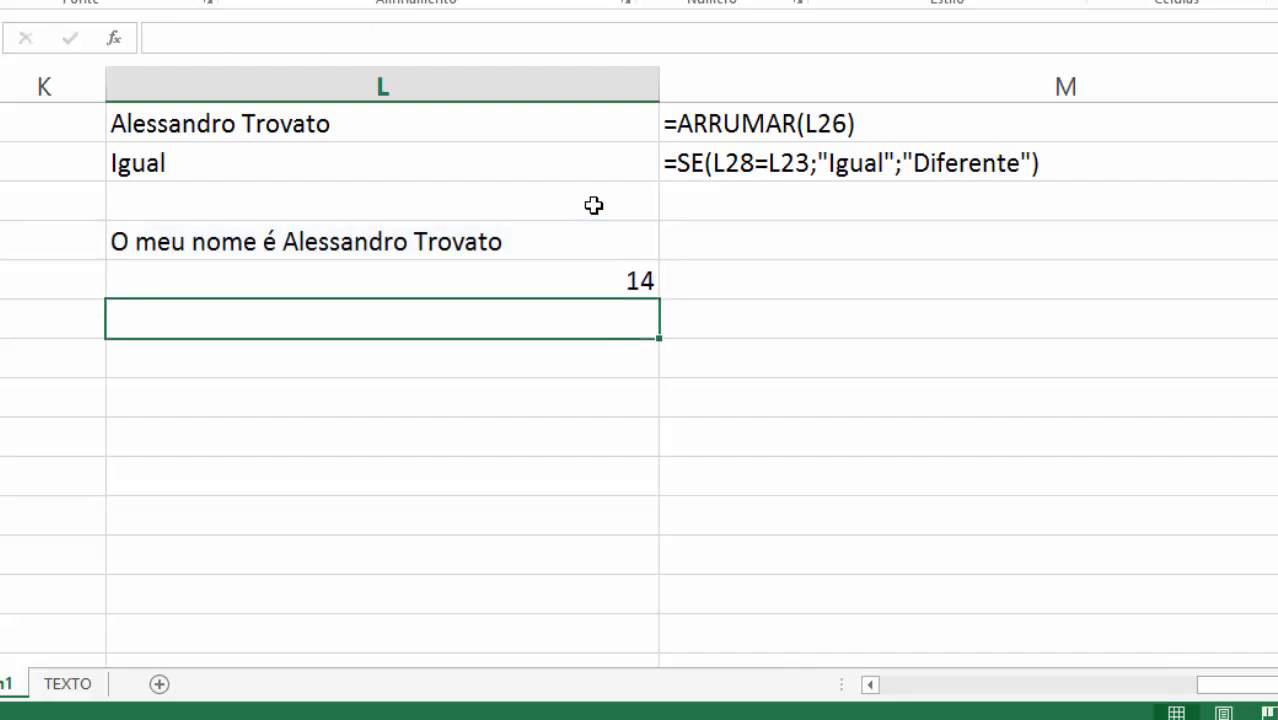
Copy the FÓRMULATEXTO formula from M29 into M32 to display the formula used in L32
{"action": "left_click", "coordinate": [802, 167]}
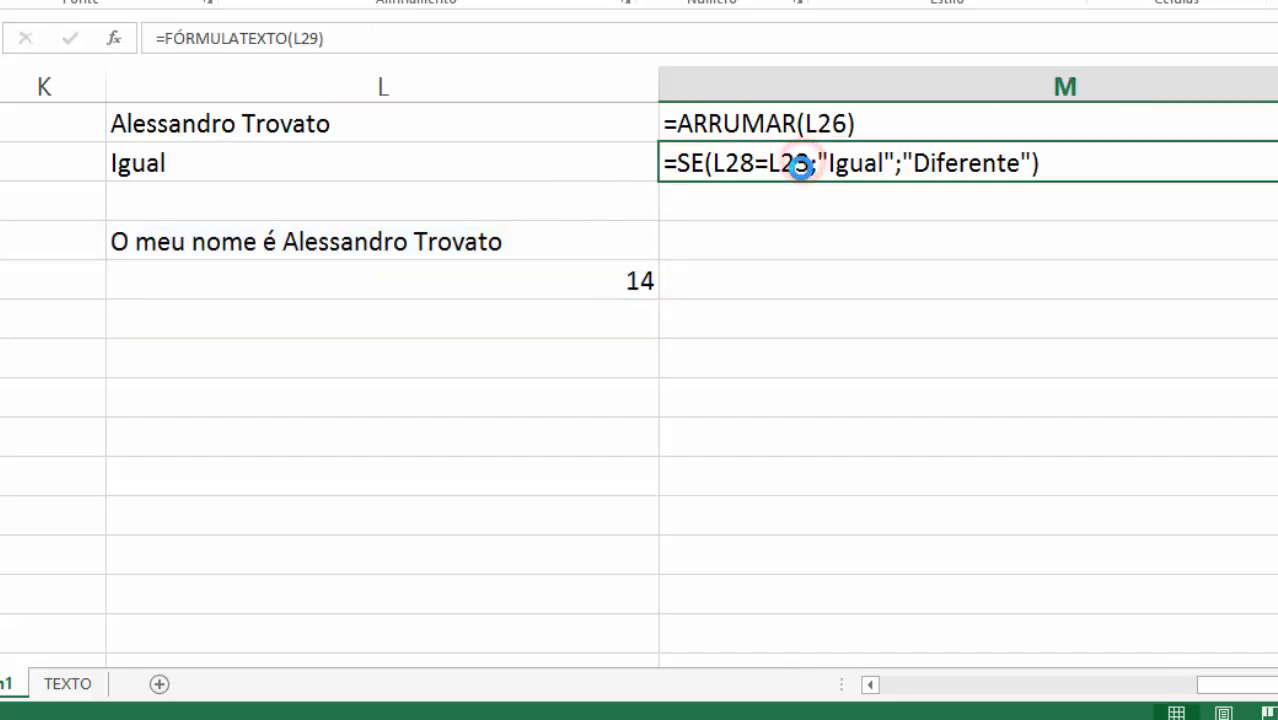
{"action": "key", "text": "ctrl+c"}
{"action": "left_click", "coordinate": [742, 288]}
{"action": "key", "text": "ctrl+v"}
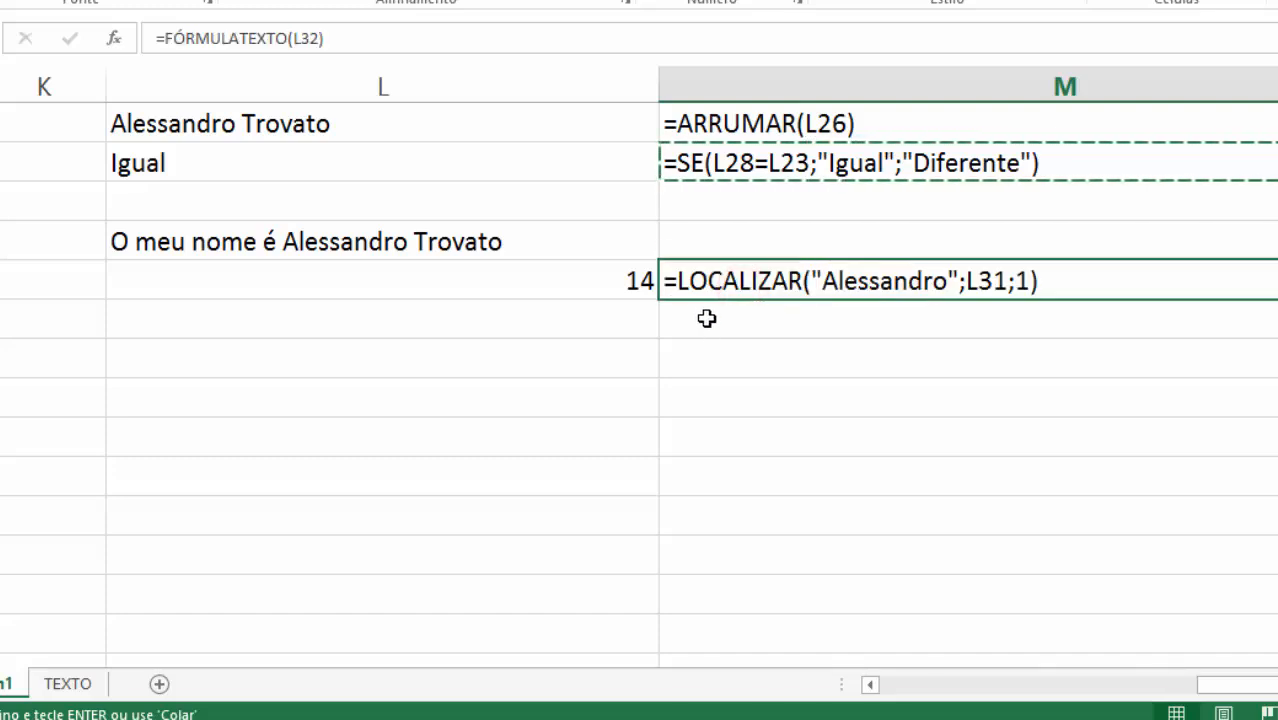
Center the LOCALIZAR result horizontally in cell L32
{"action": "left_click", "coordinate": [280, 286]}
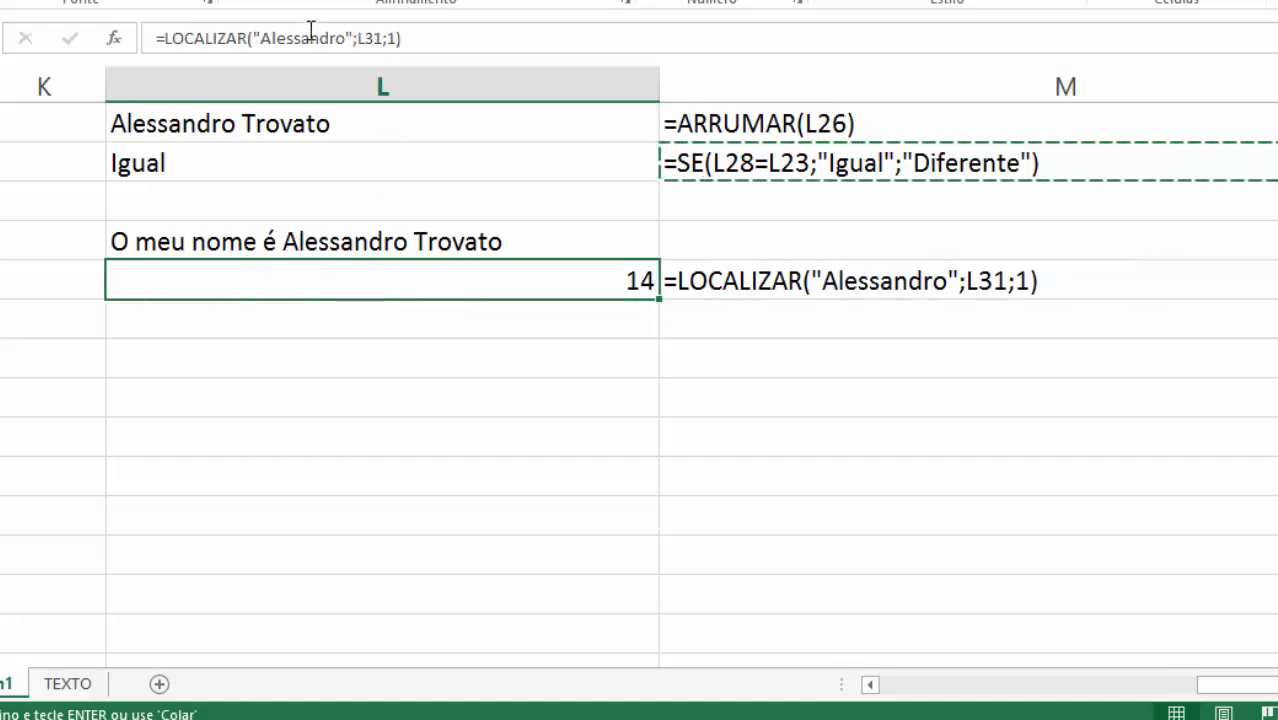
{"action": "left_click", "coordinate": [267, 2]}
{"action": "left_click", "coordinate": [297, 329]}
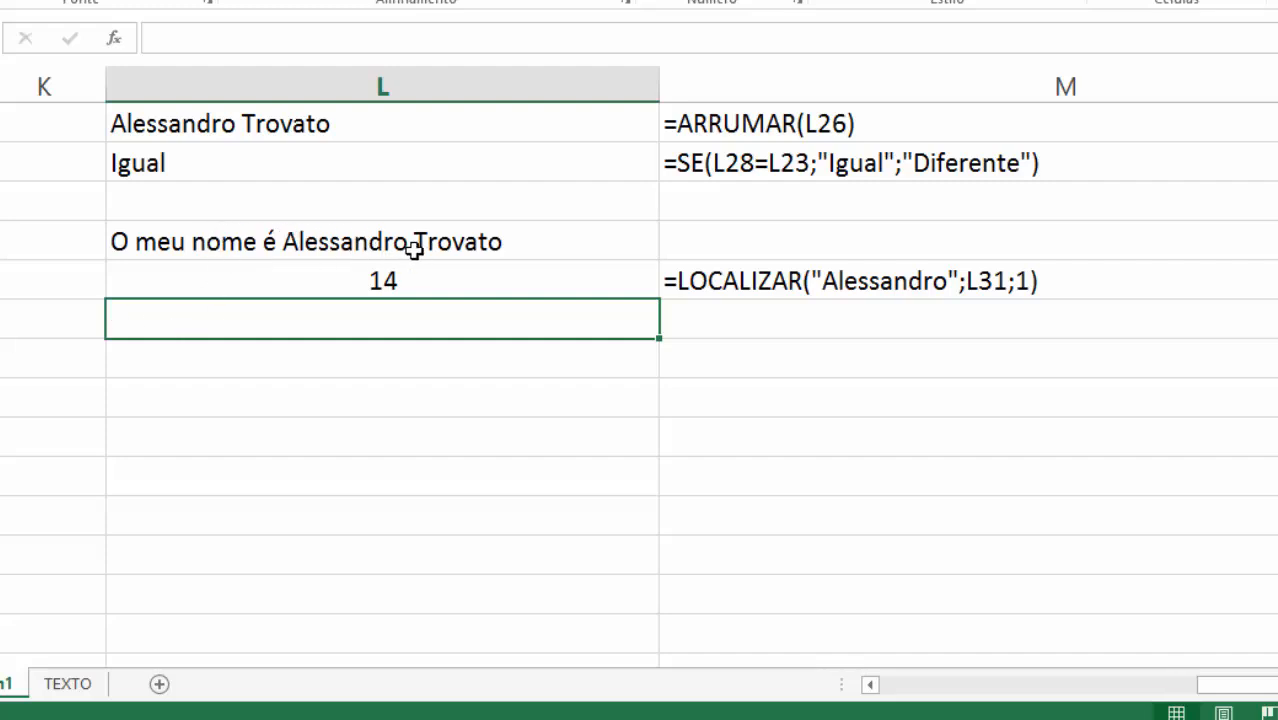
Begin an EXT.TEXTO formula in cell L34 with L31 as the text to extract from
{"action": "left_click", "coordinate": [231, 345]}
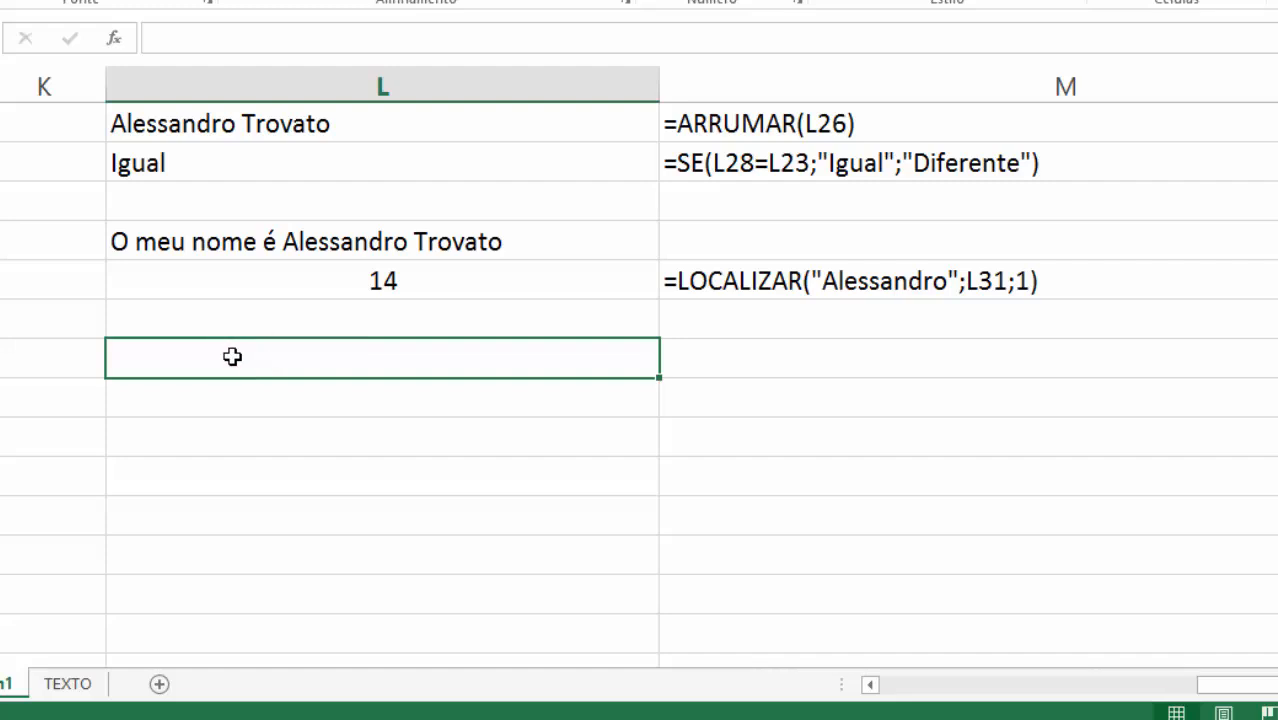
{"action": "type", "text": "=lo"}
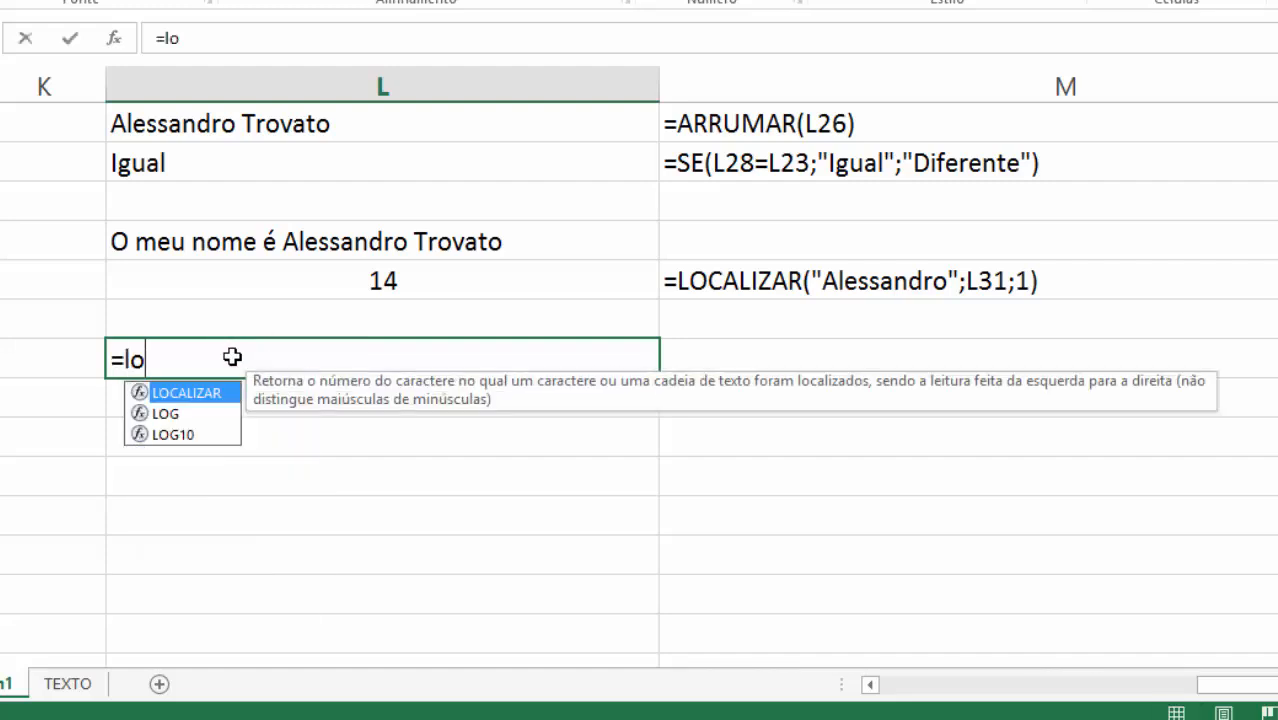
{"action": "key", "text": "BackSpace"}
{"action": "key", "text": "BackSpace"}
{"action": "type", "text": "ext.texto("}
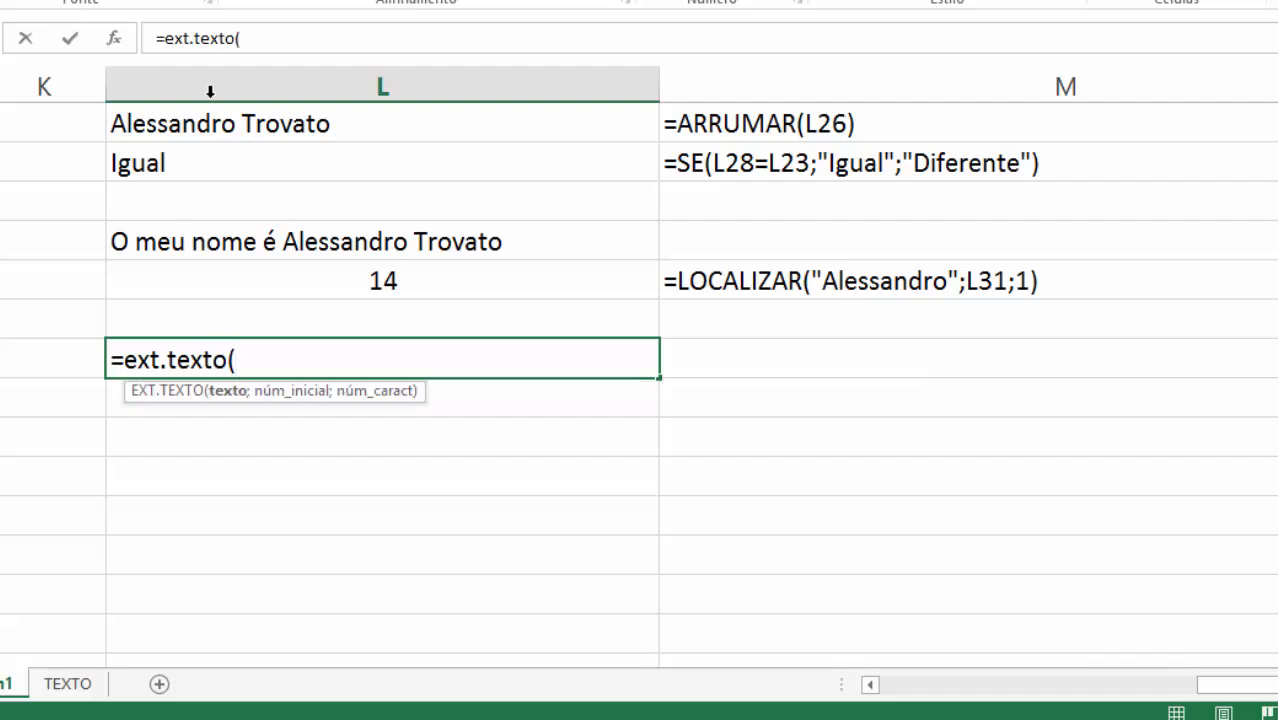
{"action": "left_click", "coordinate": [322, 245]}
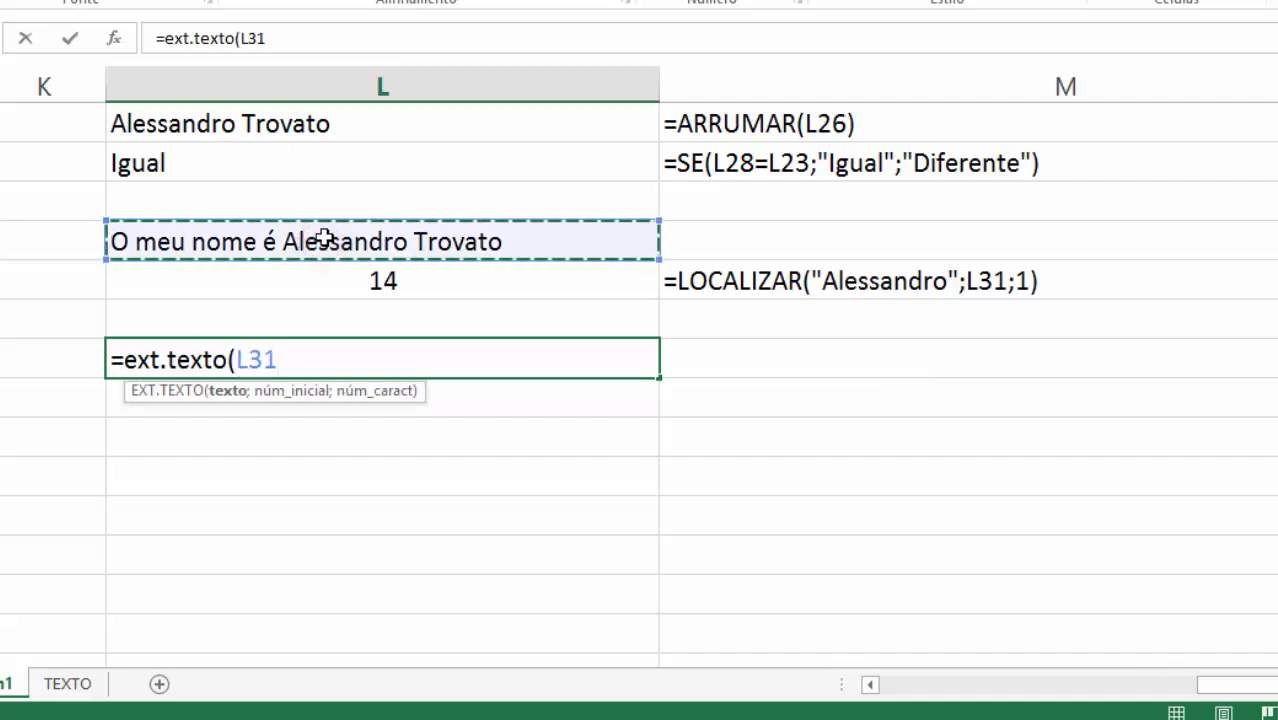
{"action": "type", "text": ";"}
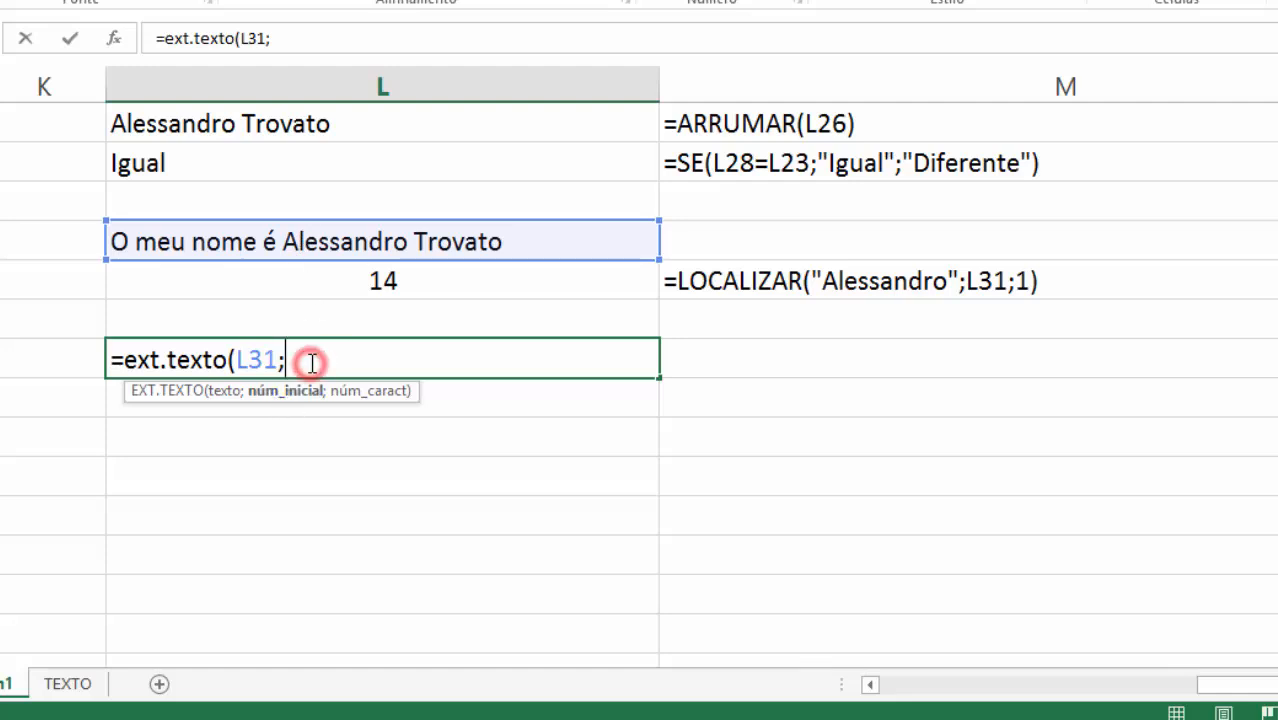
Nest a LOCALIZAR function as EXT.TEXTO's initial number, looking for the person's first name in L31 from position 1
{"action": "type", "text": "localiza"}
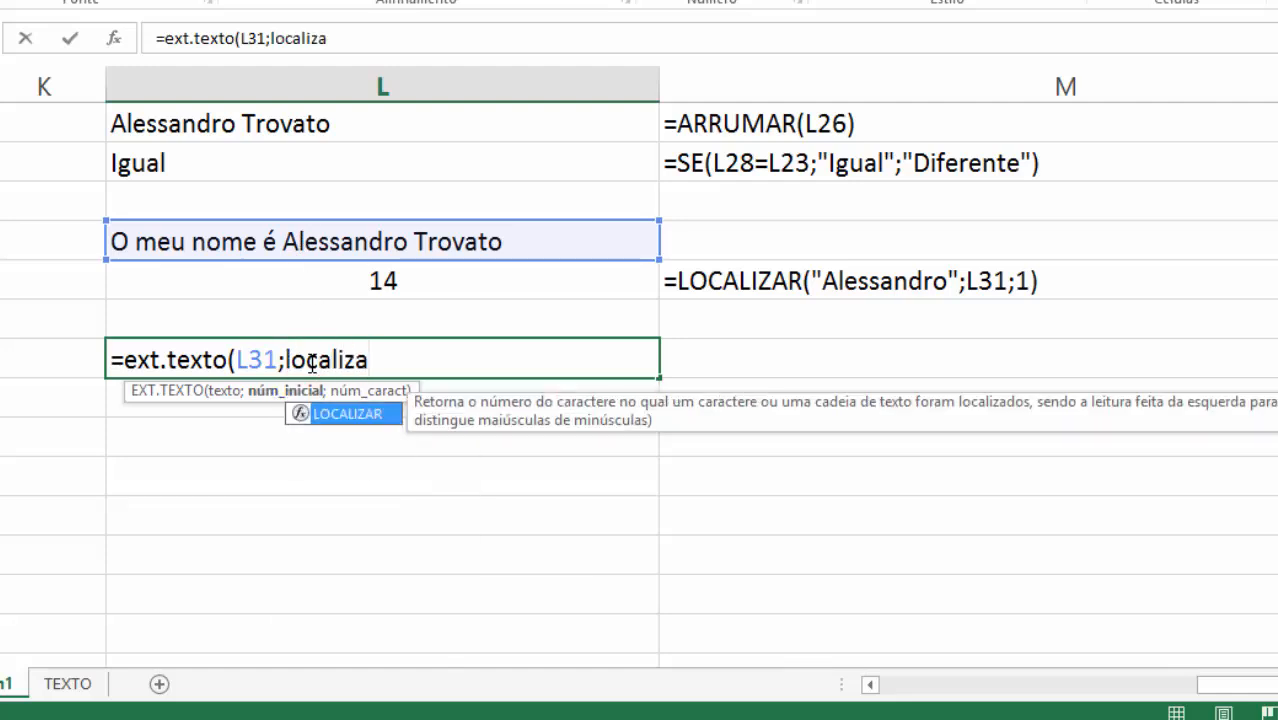
{"action": "type", "text": "r("}
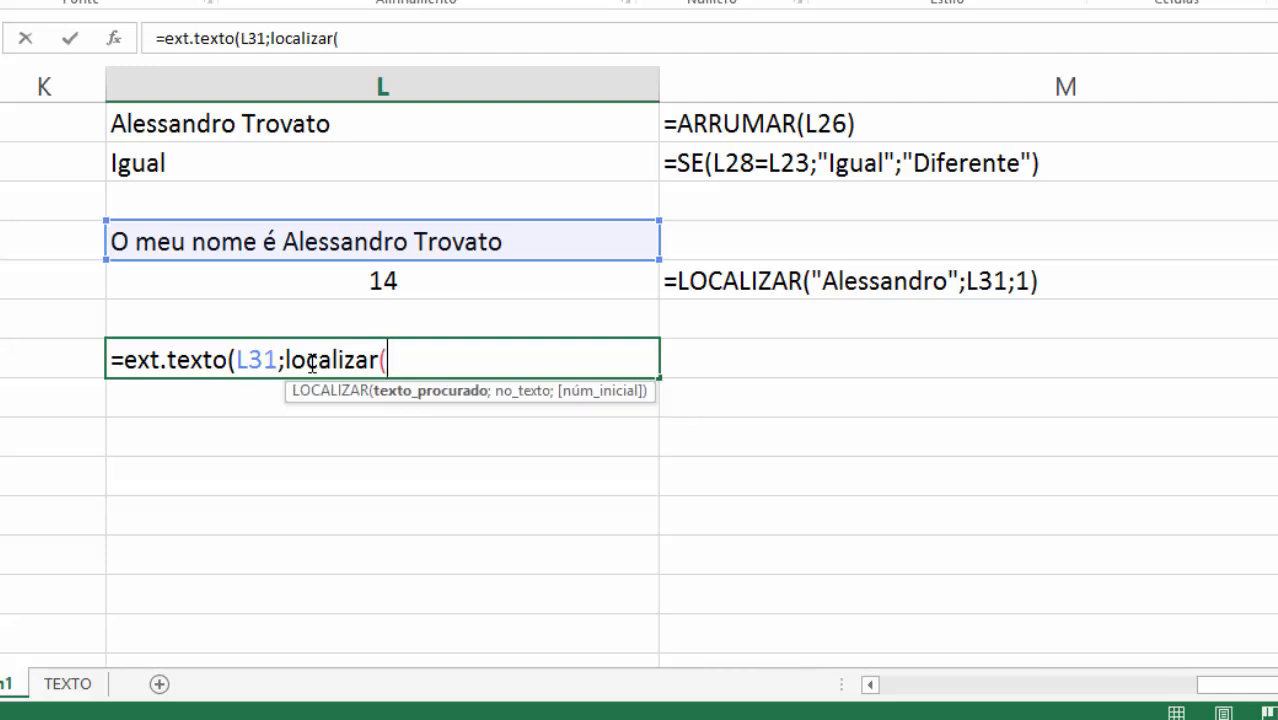
{"action": "type", "text": "\"Alessandro\""}
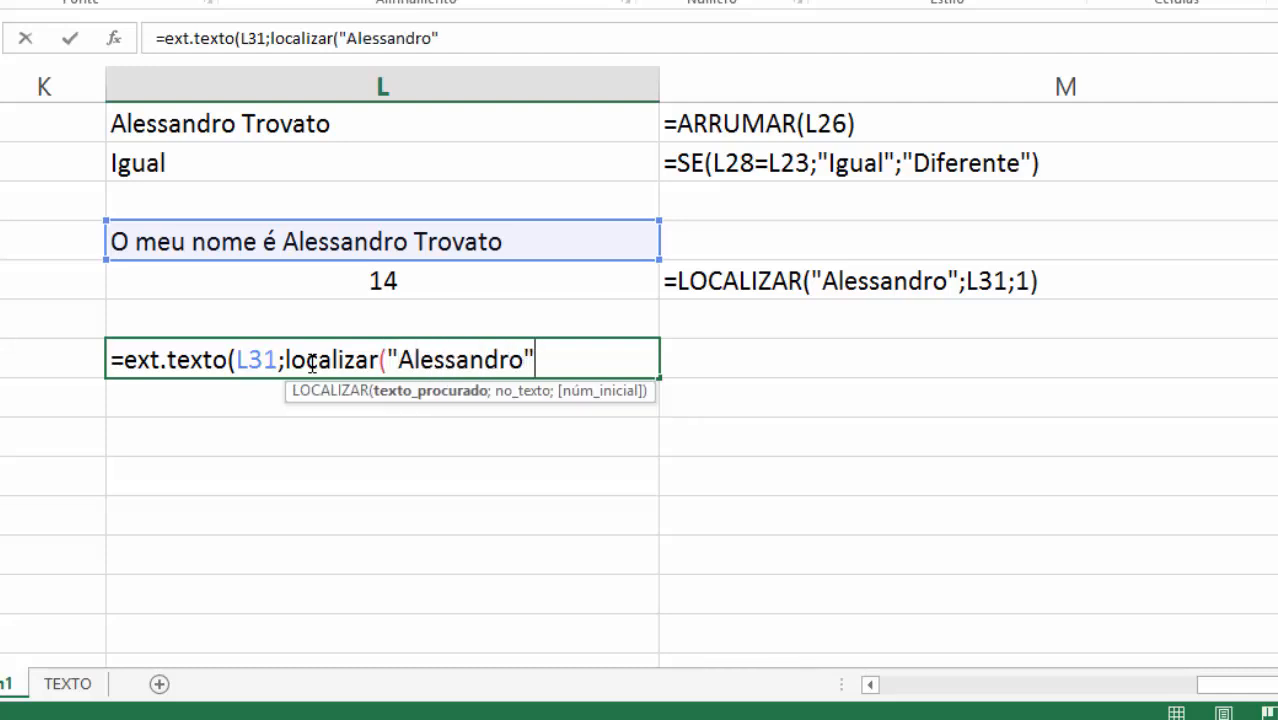
{"action": "type", "text": ";"}
{"action": "key", "text": "BackSpace"}
{"action": "type", "text": ";"}
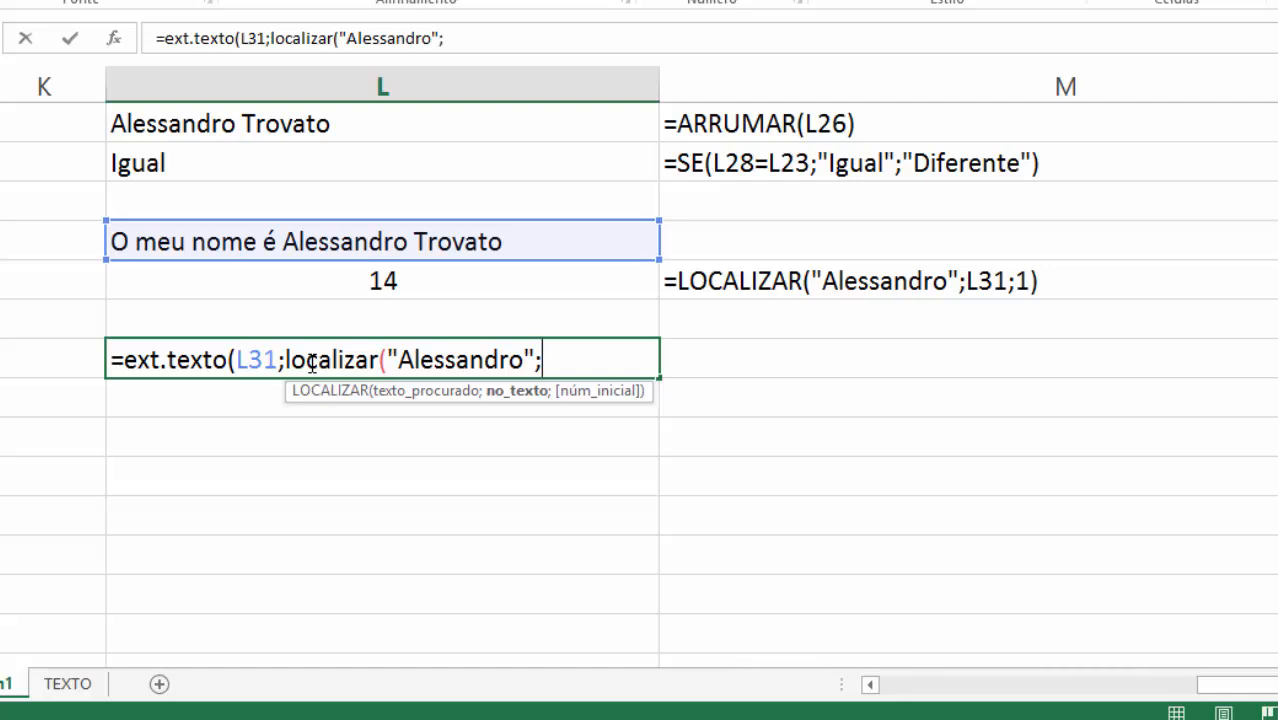
{"action": "type", "text": "\""}
{"action": "key", "text": "BackSpace"}
{"action": "left_click", "coordinate": [327, 244]}
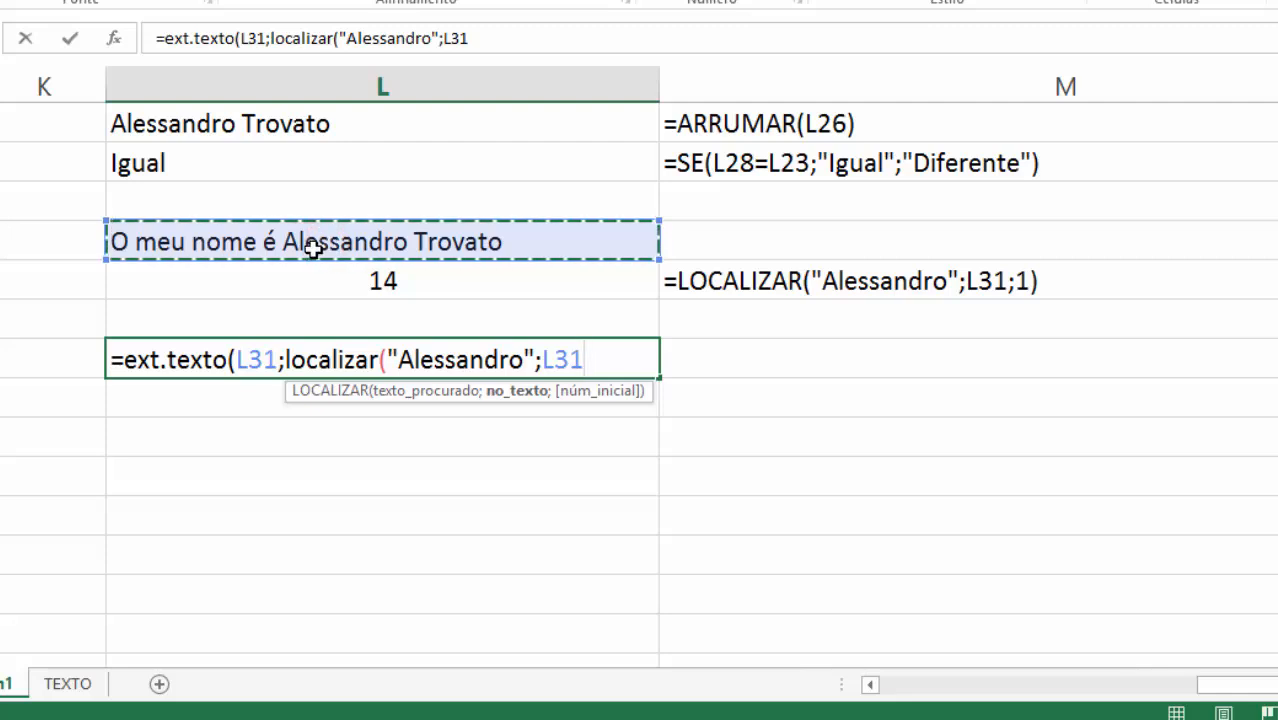
{"action": "type", "text": ";1"}
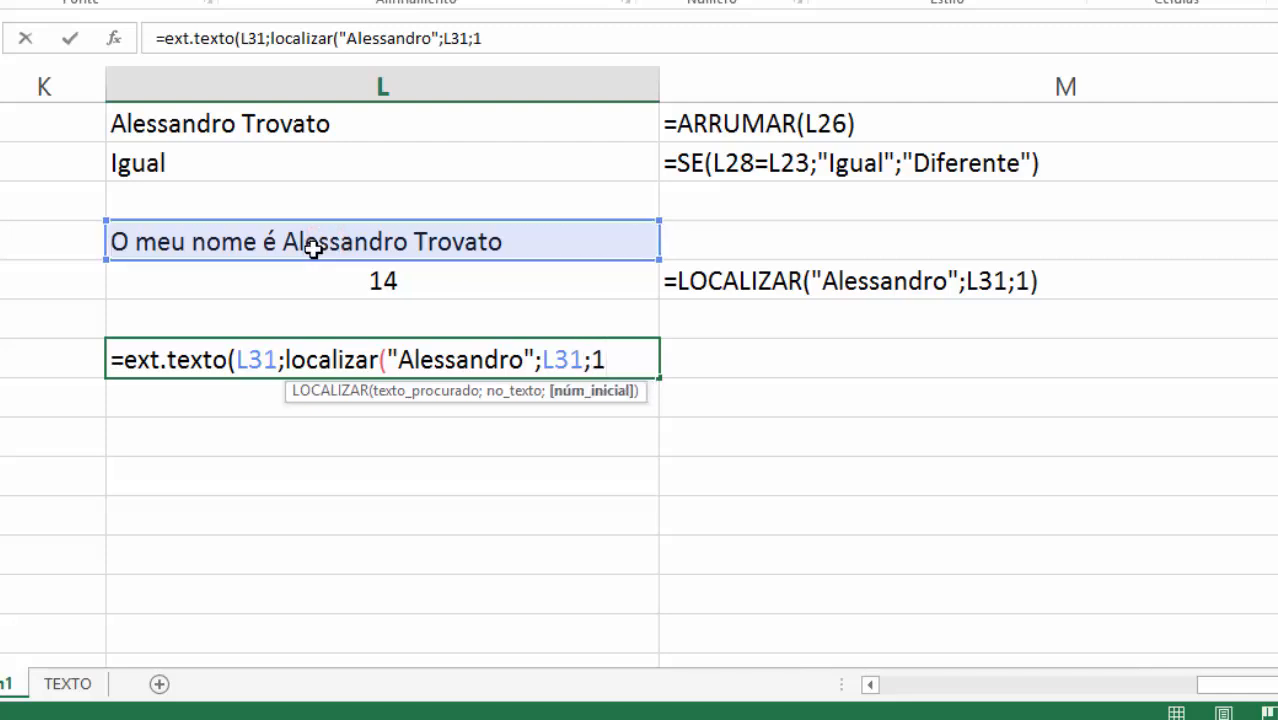
{"action": "type", "text": ")"}
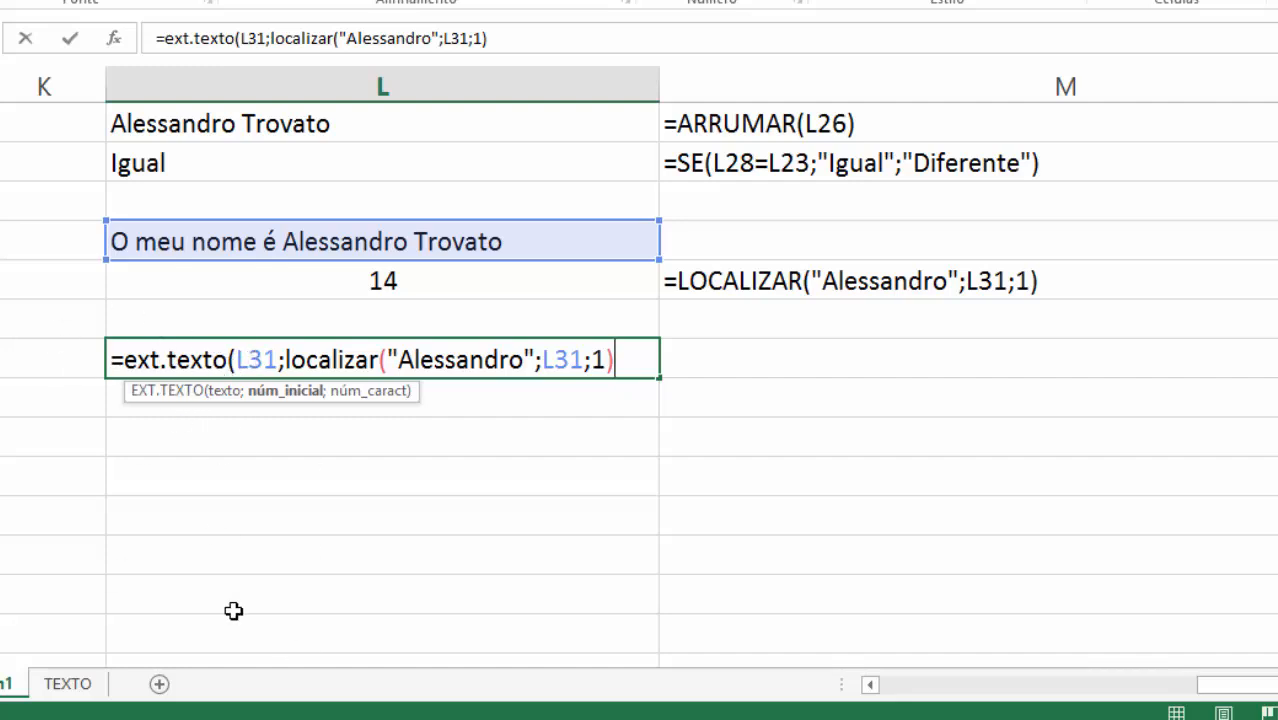
Complete the EXT.TEXTO formula in L34 with 100 as the number of characters to extract
{"action": "type", "text": ";100"}
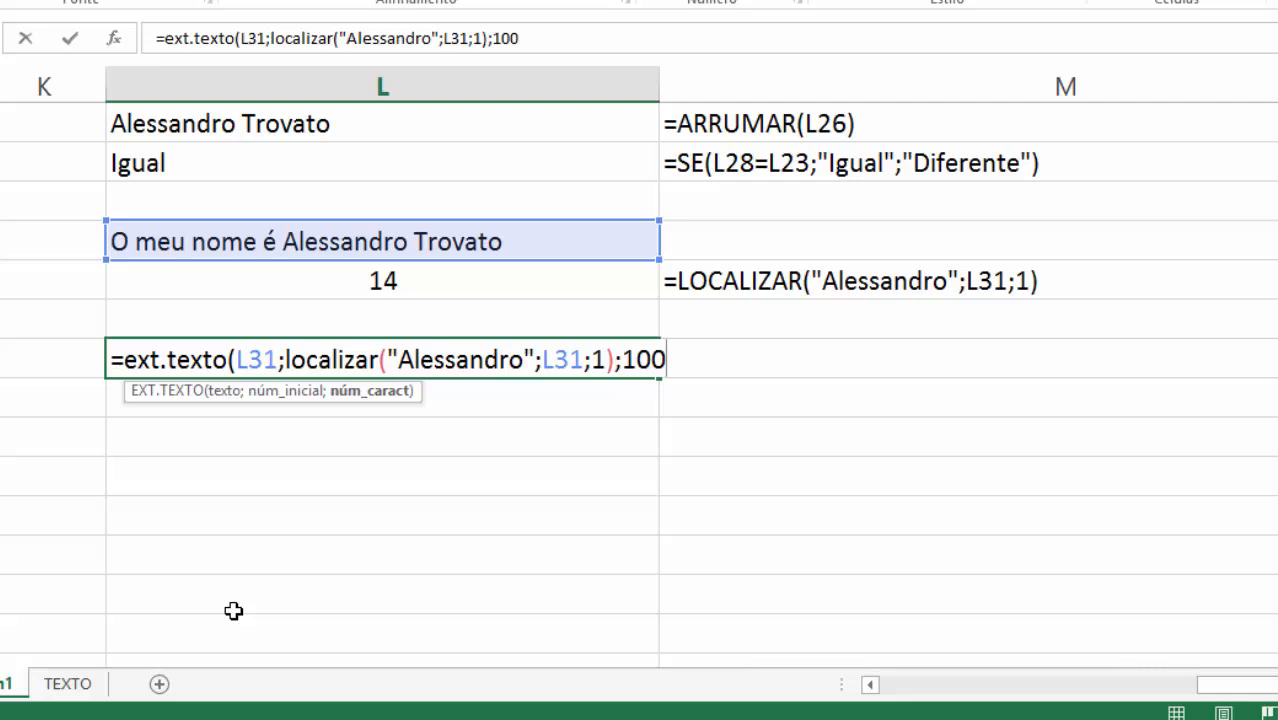
{"action": "type", "text": ")"}
{"action": "key", "text": "Return"}
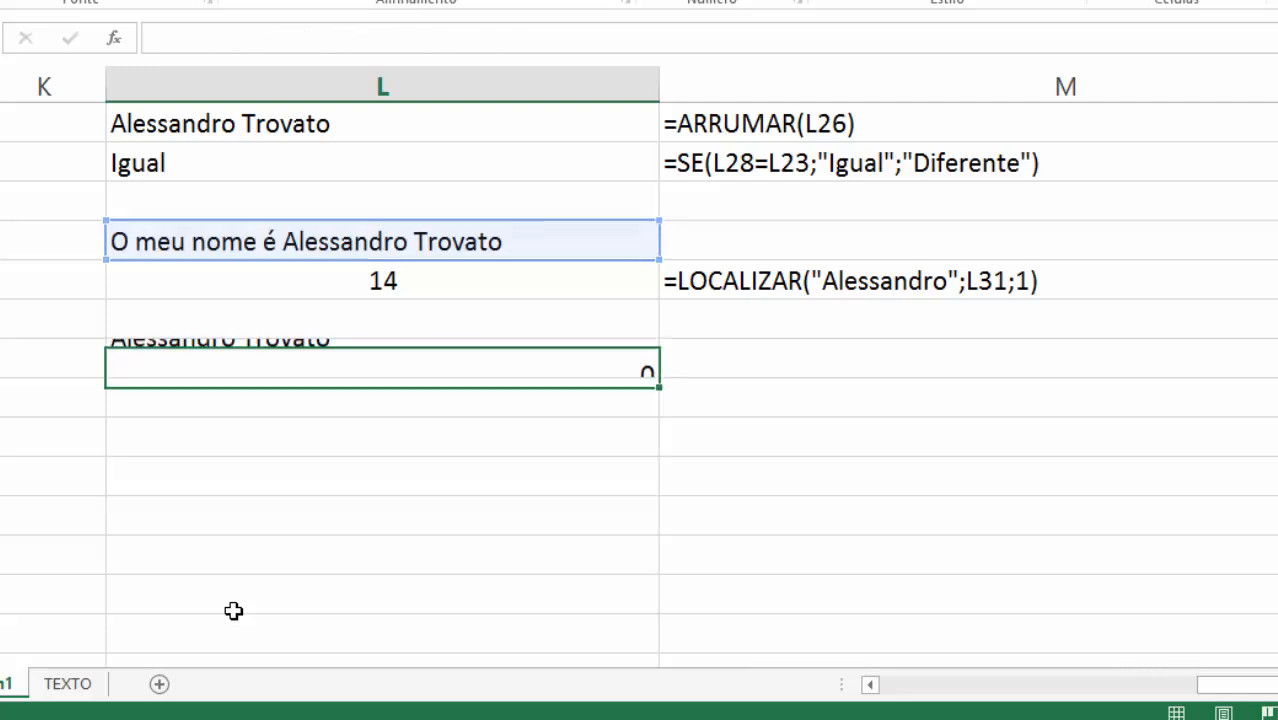
Copy the FÓRMULATEXTO formula from M32 into M34 to show the EXT.TEXTO formula of L34
{"action": "left_click", "coordinate": [262, 352]}
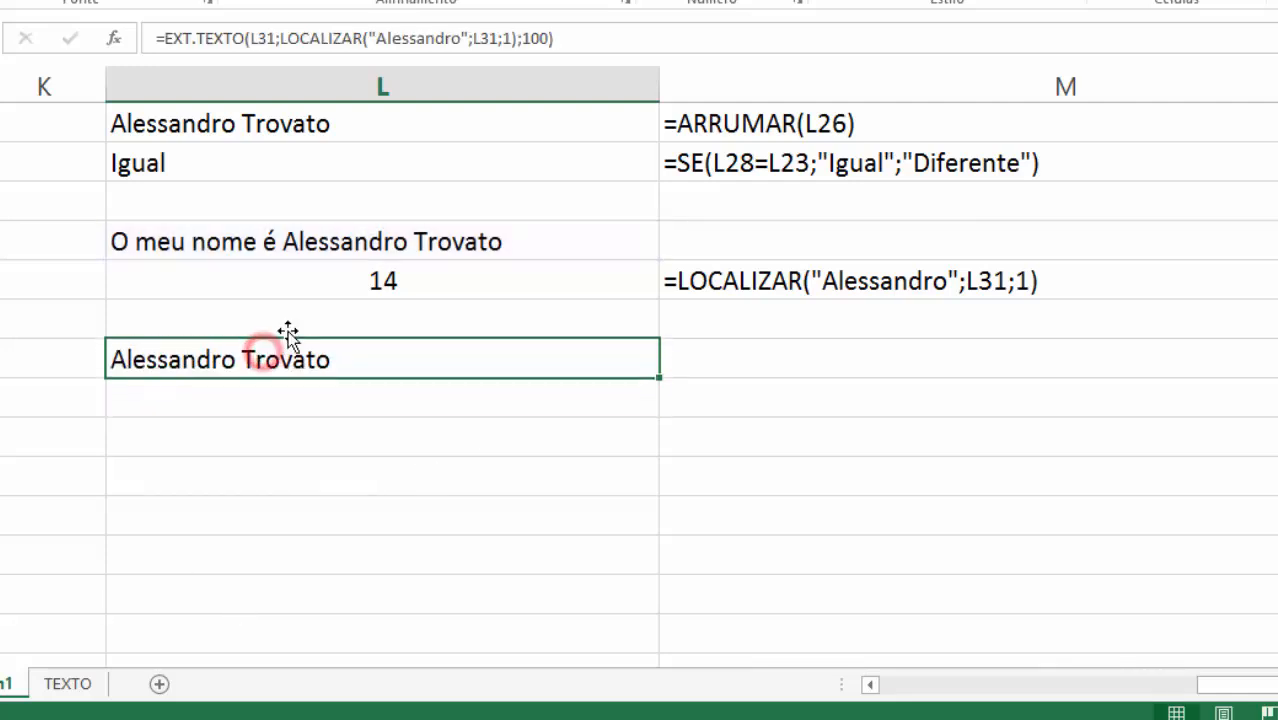
{"action": "left_click", "coordinate": [377, 242]}
{"action": "left_click", "coordinate": [308, 362]}
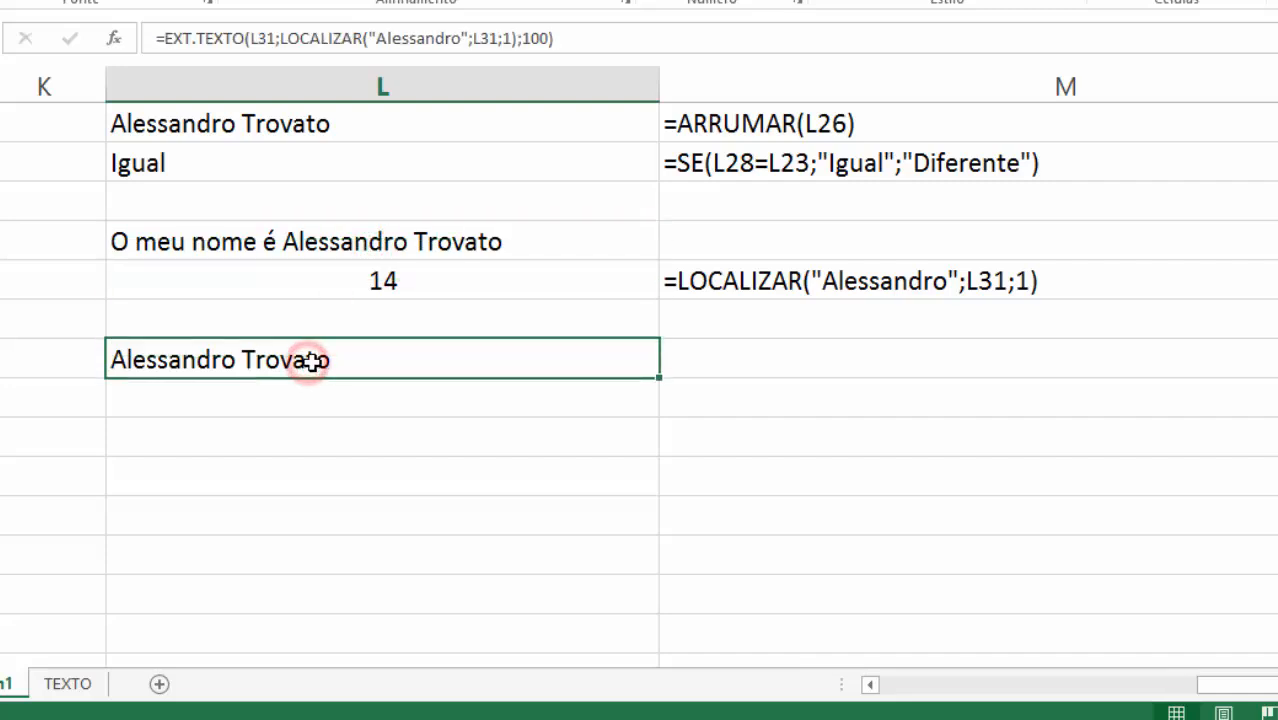
{"action": "left_click", "coordinate": [750, 283]}
{"action": "key", "text": "ctrl+c"}
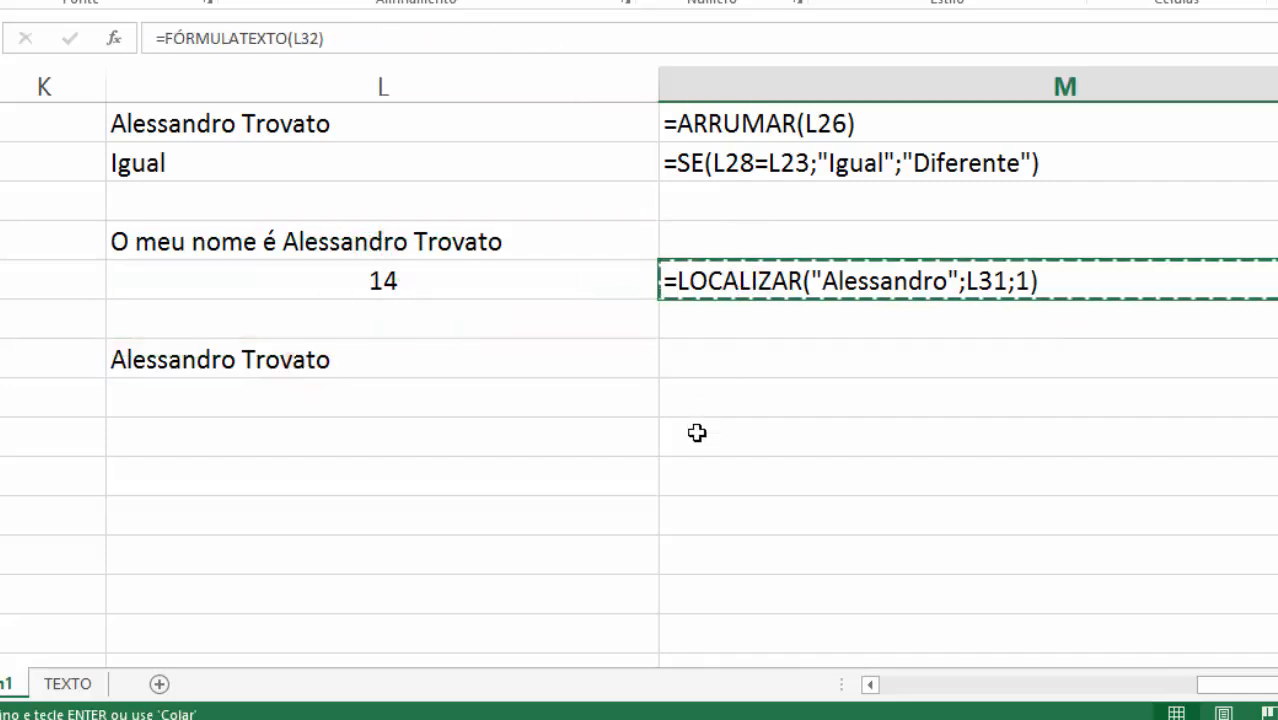
{"action": "left_click", "coordinate": [696, 399]}
{"action": "left_click", "coordinate": [705, 355]}
{"action": "key", "text": "ctrl+v"}
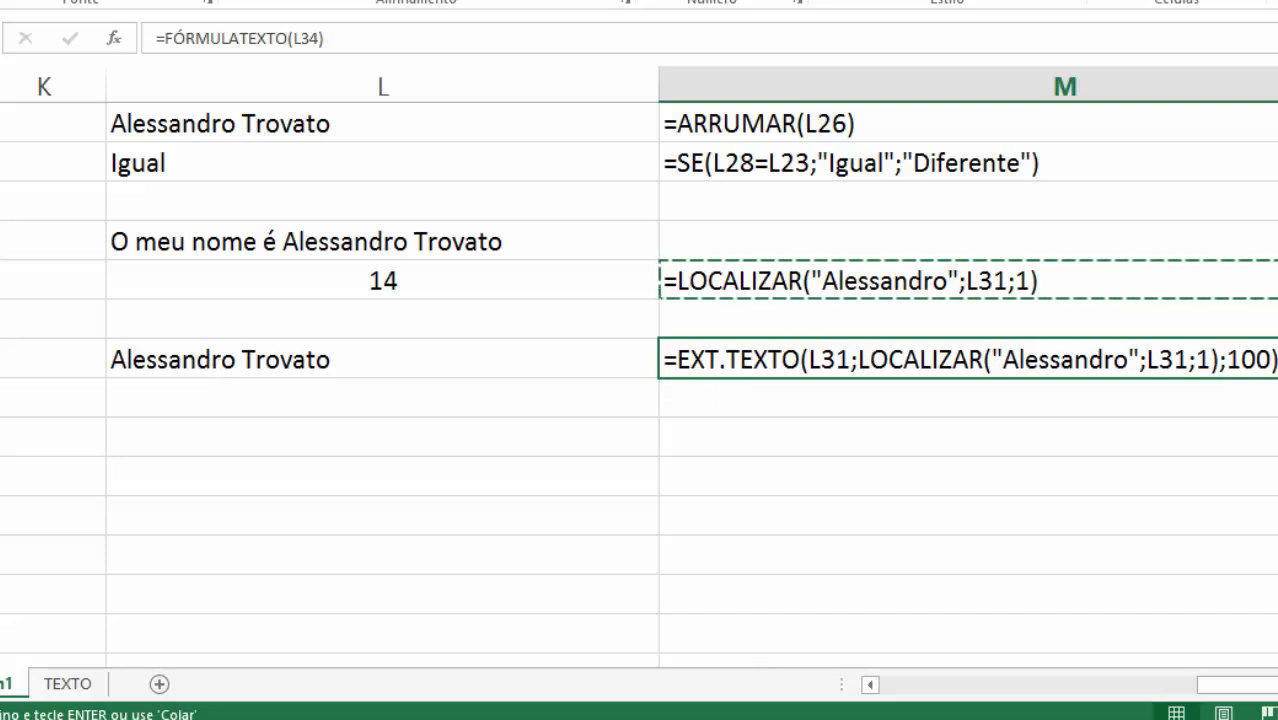
Increase the height of row 34 and align the content of M34 to the vertical middle
{"action": "left_click_drag", "start_coordinate": [0, 377], "coordinate": [0, 473]}
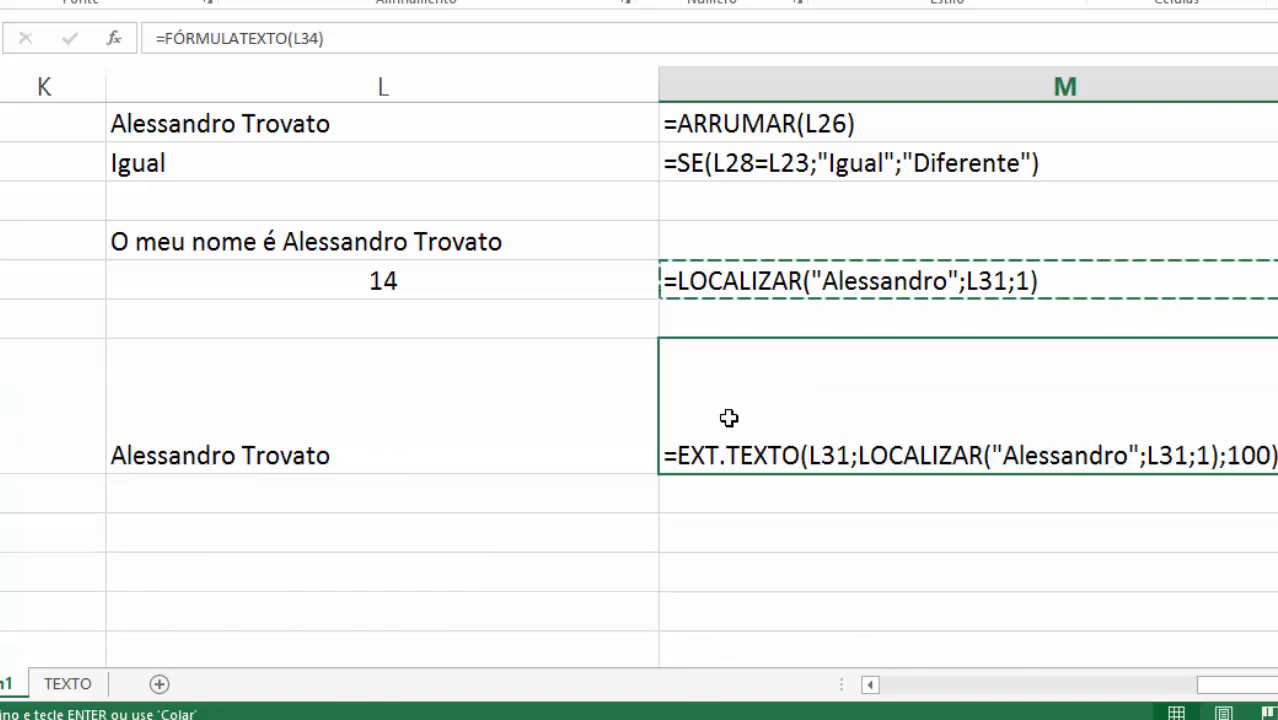
{"action": "left_click", "coordinate": [277, 0]}
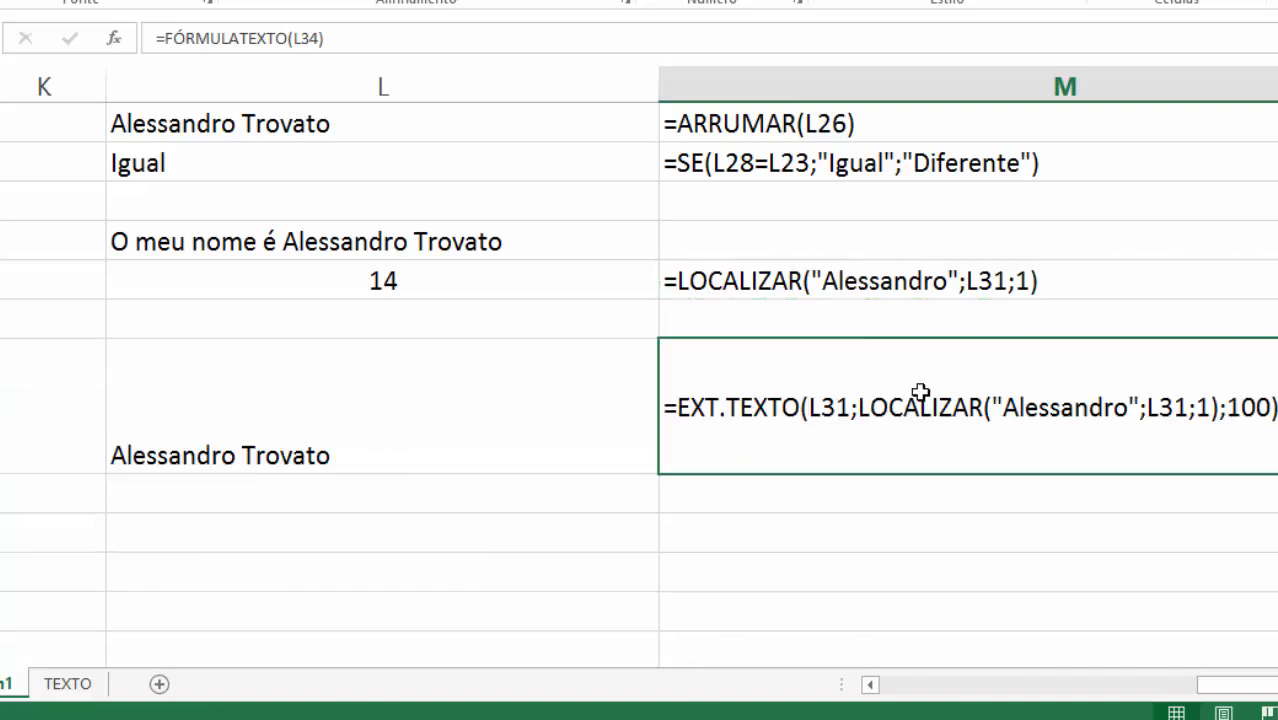
{"action": "left_click", "coordinate": [921, 394]}
{"action": "key", "text": "F2"}
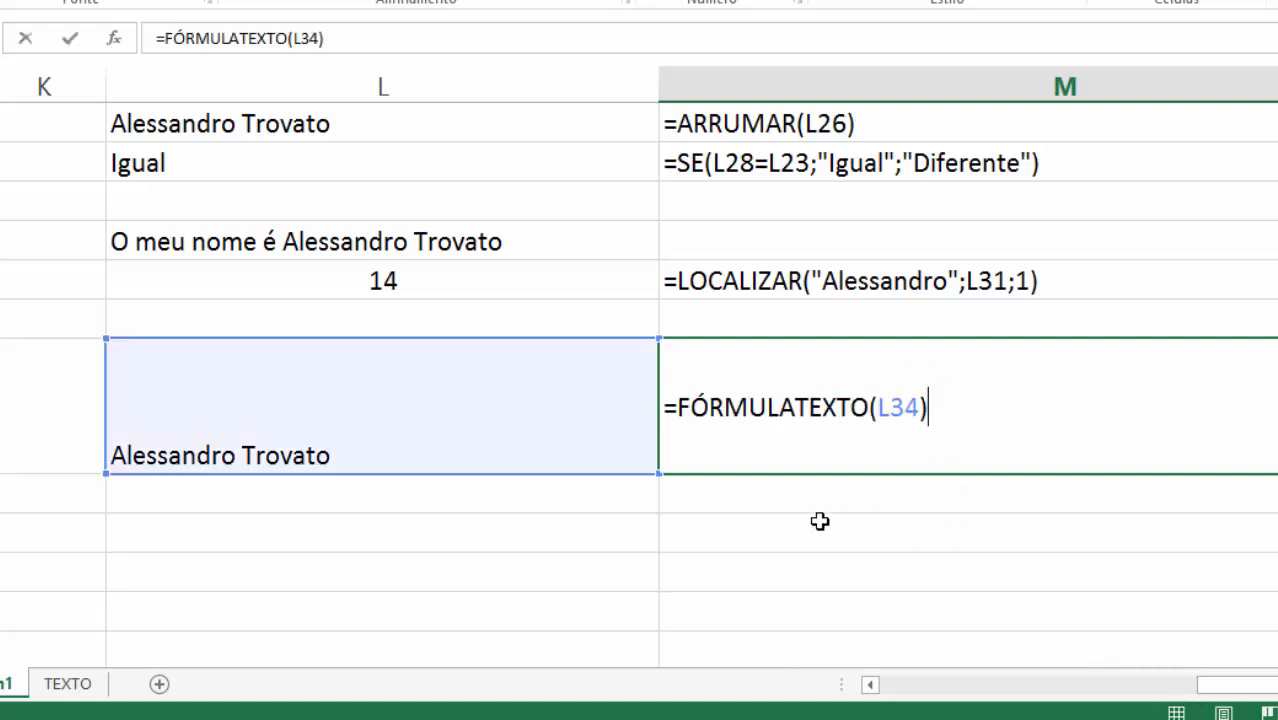
{"action": "key", "text": "Escape"}
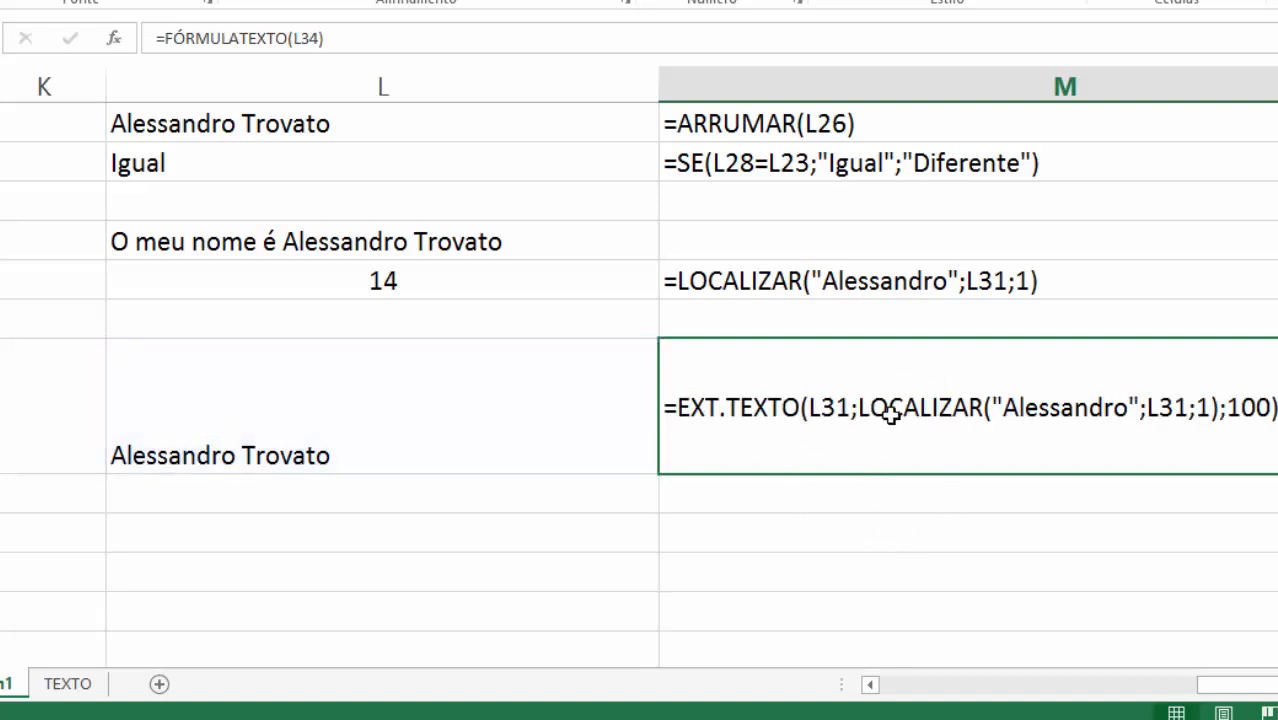
Replace the content of M34 with the EXT.TEXTO formula from L34 as literal text, preceded by an apostrophe
{"action": "left_click", "coordinate": [294, 436]}
{"action": "key", "text": "F2"}
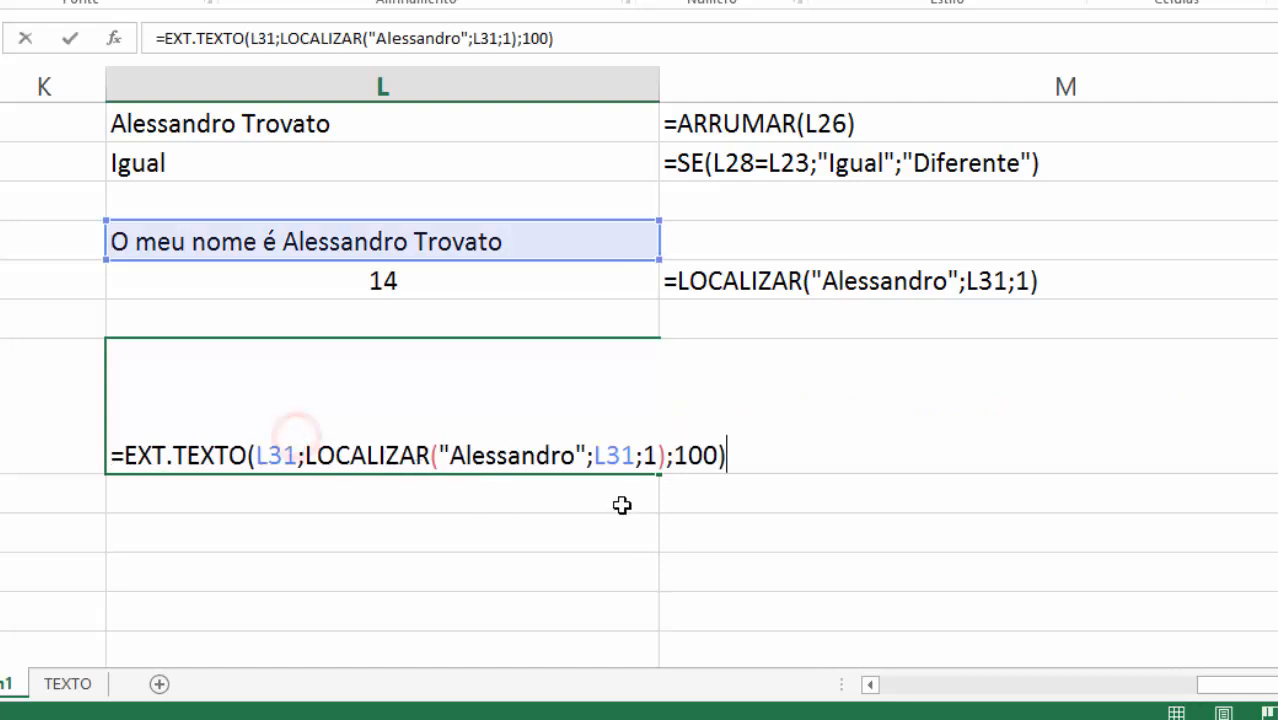
{"action": "key", "text": "shift+Home"}
{"action": "key", "text": "ctrl+c"}
{"action": "key", "text": "Tab"}
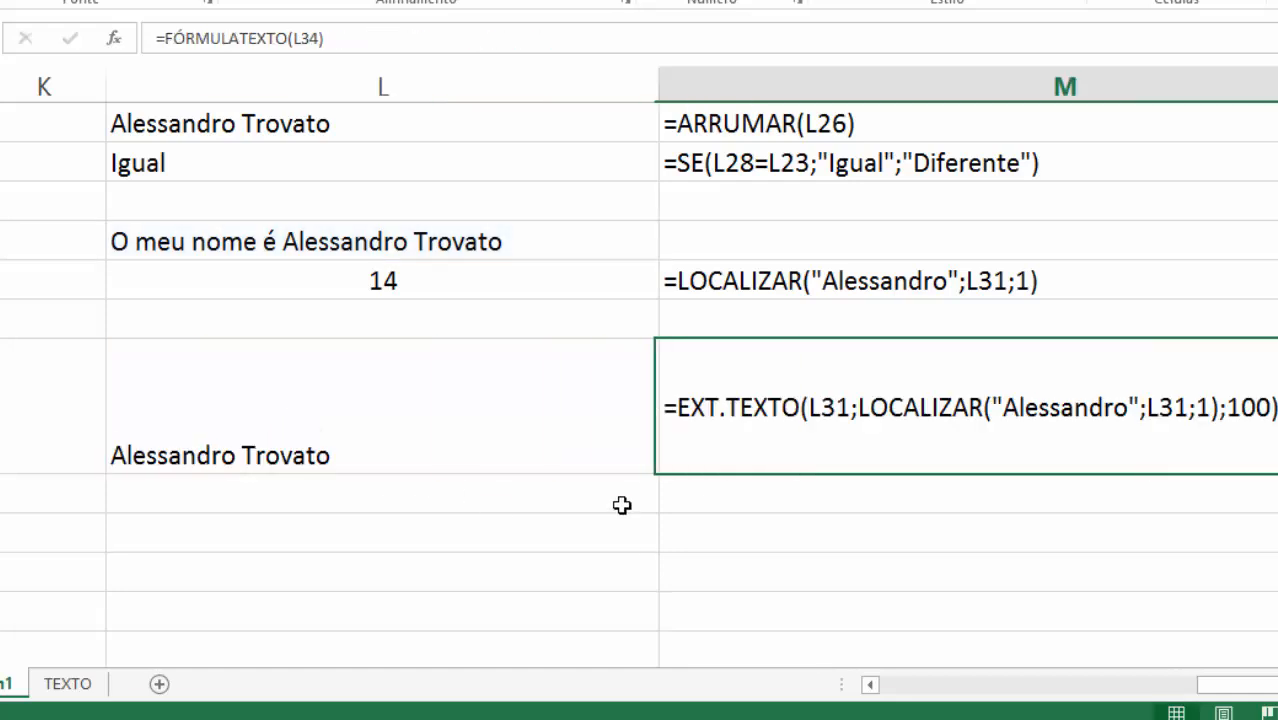
{"action": "type", "text": "'"}
{"action": "key", "text": "ctrl+v"}
{"action": "key", "text": "Return"}
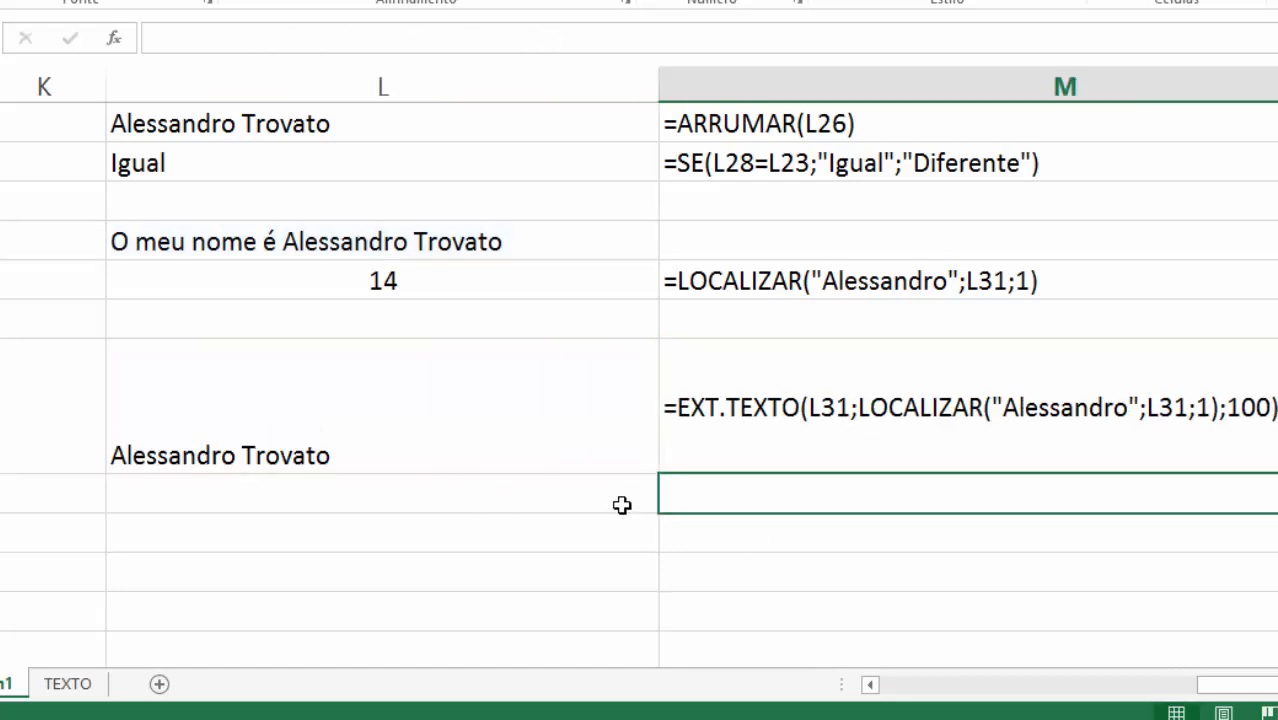
Insert a line break after "=EXT.TEXTO(" in the text of M34 and indent the L31 argument on the new line
{"action": "left_click", "coordinate": [973, 408]}
{"action": "double_click", "coordinate": [973, 409]}
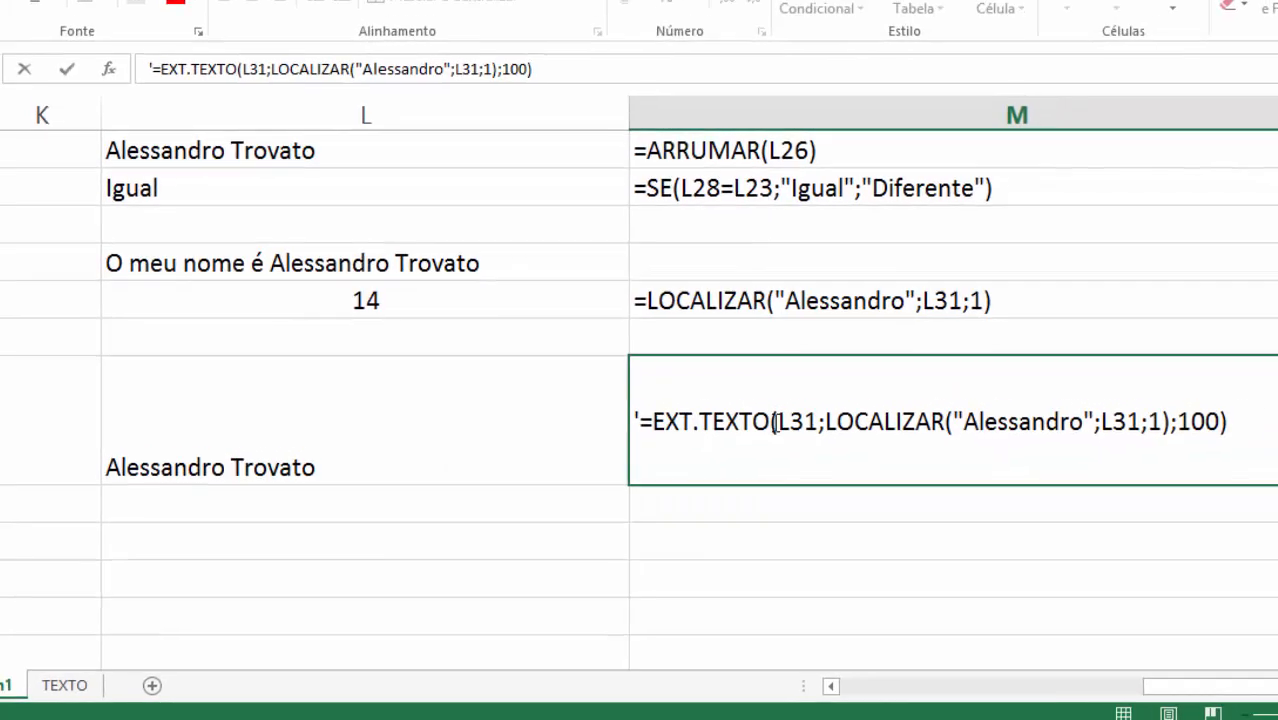
{"action": "left_click", "coordinate": [815, 407]}
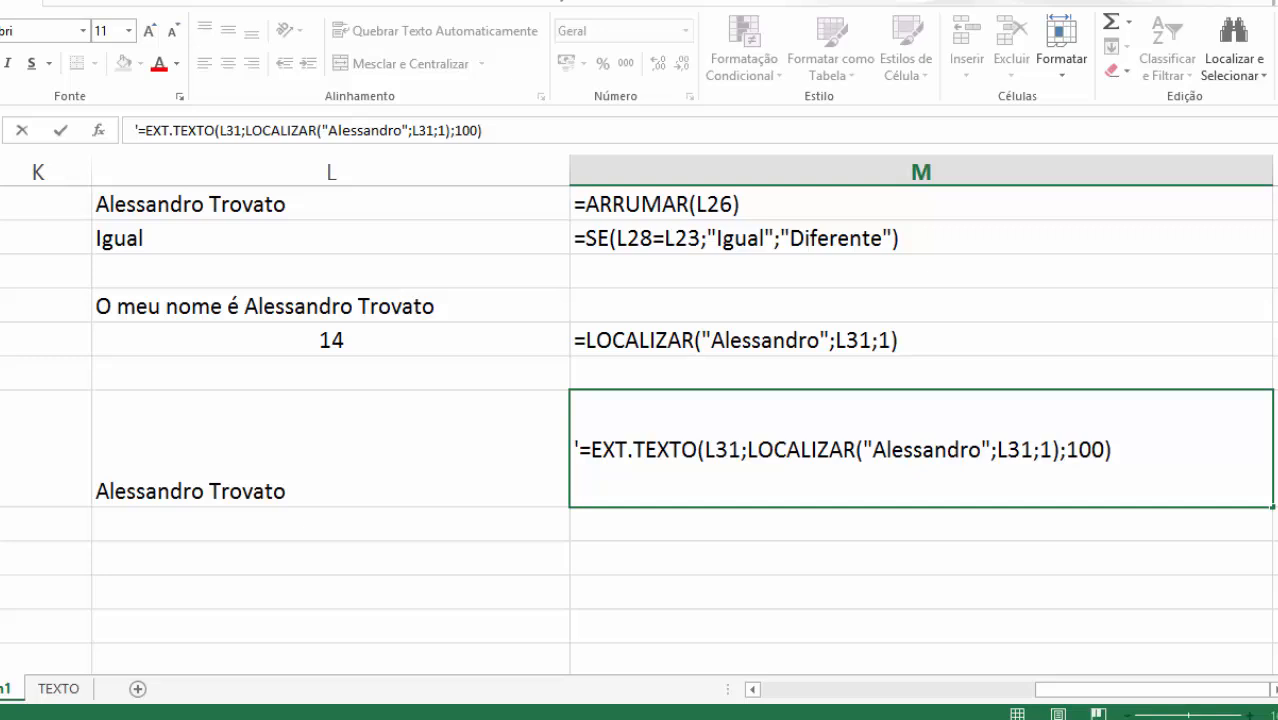
{"action": "key", "text": "alt+Return"}
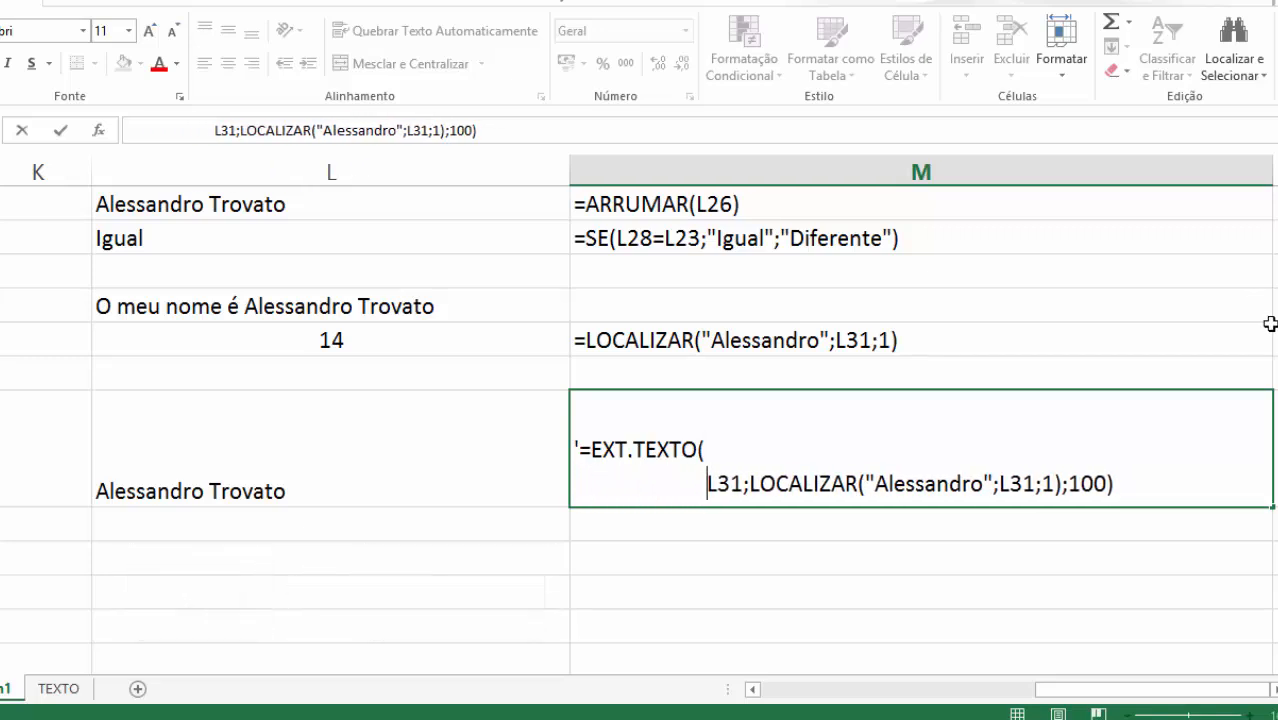
Put the nested LOCALIZAR argument of M34's text on its own line, indented to align with L31
{"action": "left_click", "coordinate": [723, 487]}
{"action": "left_click", "coordinate": [746, 487]}
{"action": "key", "text": "alt+Return"}
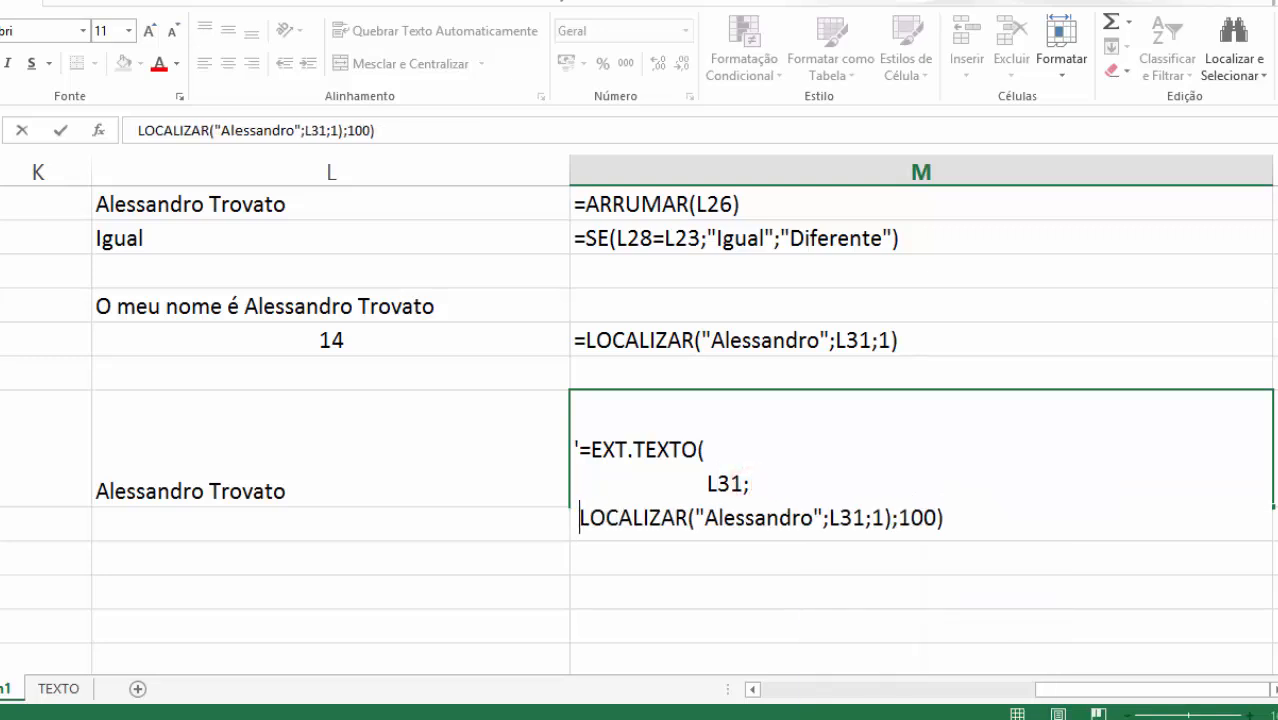
{"action": "key", "text": "BackSpace"}
{"action": "key", "text": "BackSpace"}
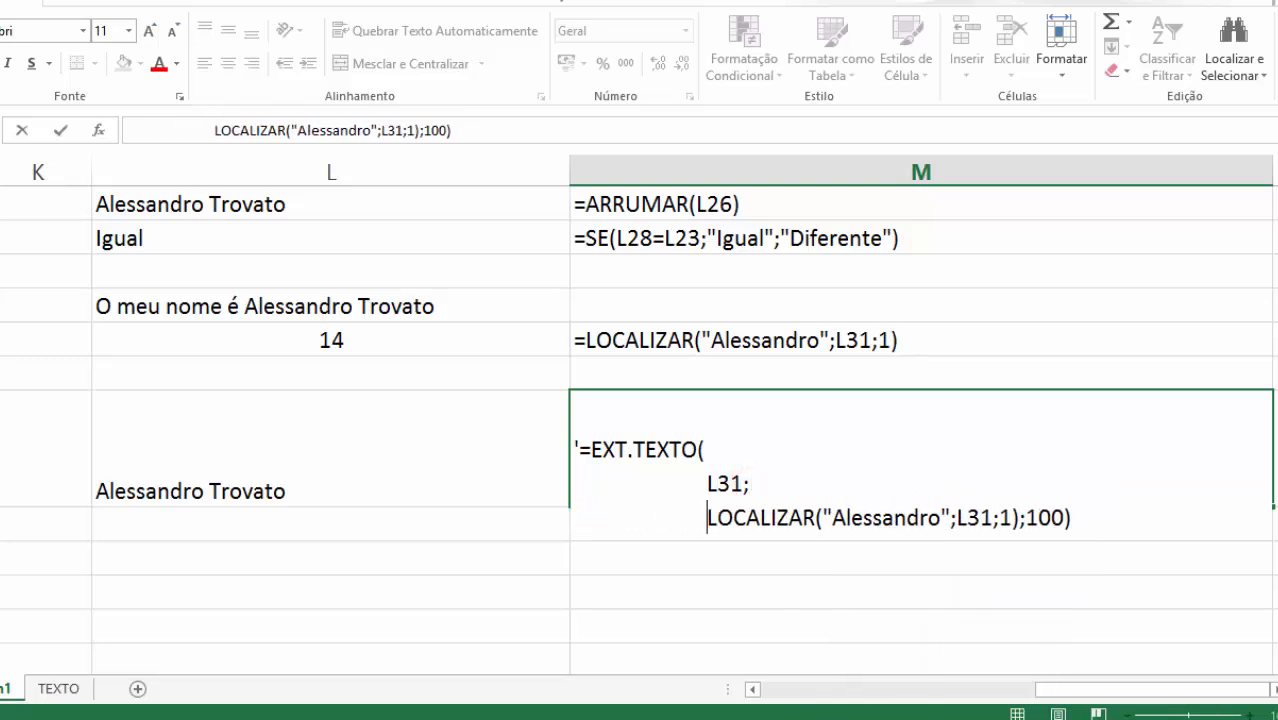
Put the final argument 100 of M34's text on its own indented line and enlarge row 34 to fit it
{"action": "left_click", "coordinate": [1020, 517]}
{"action": "key", "text": "alt+Return"}
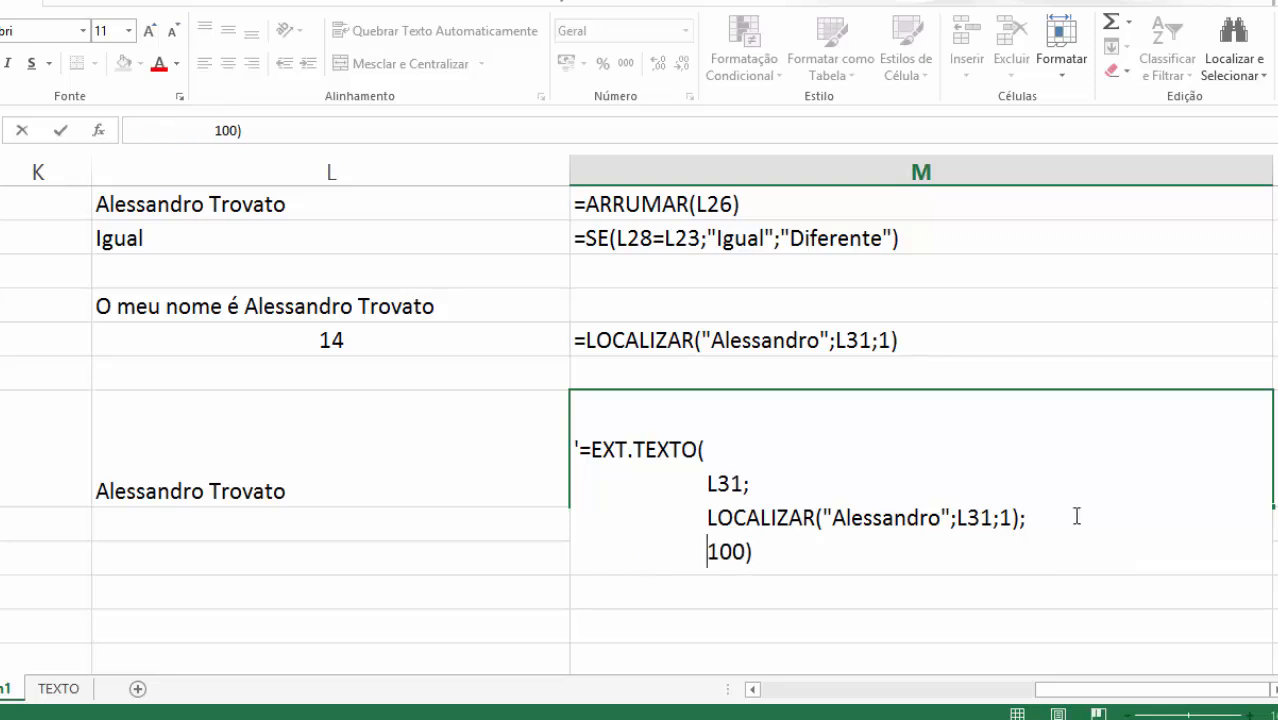
{"action": "scroll", "coordinate": [900, 530], "scroll_direction": "down", "scroll_amount": 1}
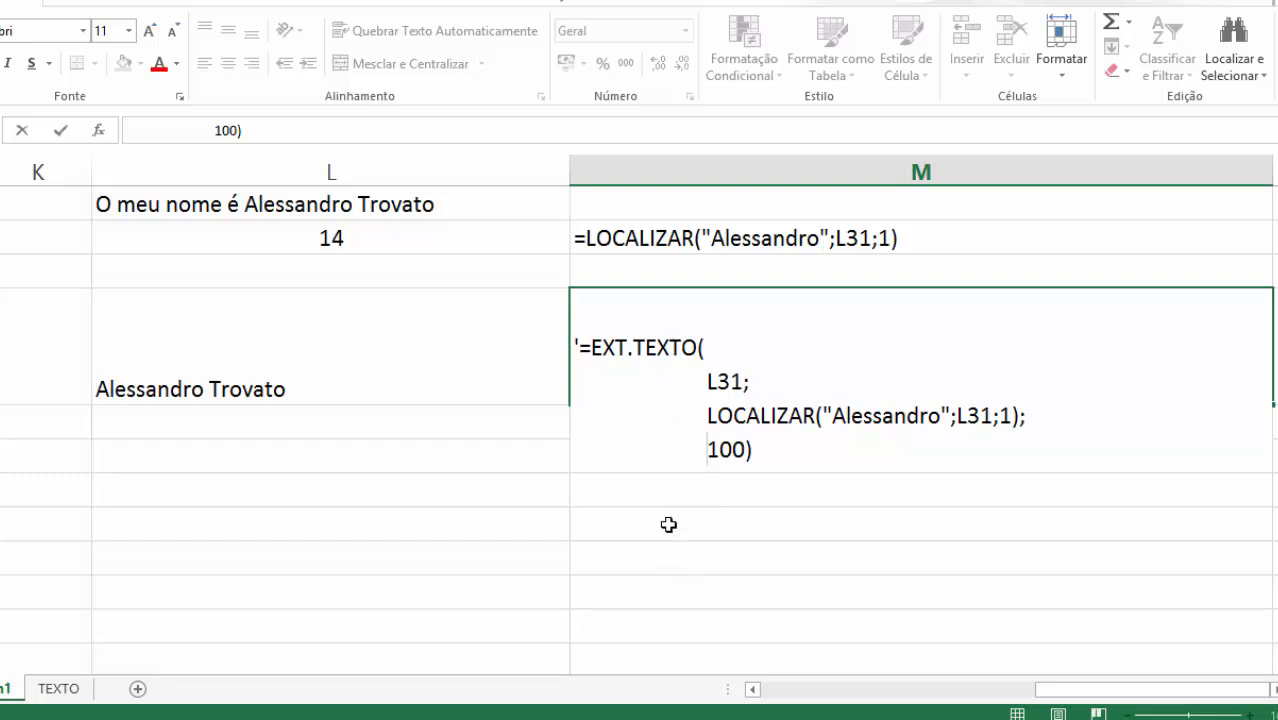
{"action": "key", "text": "Return"}
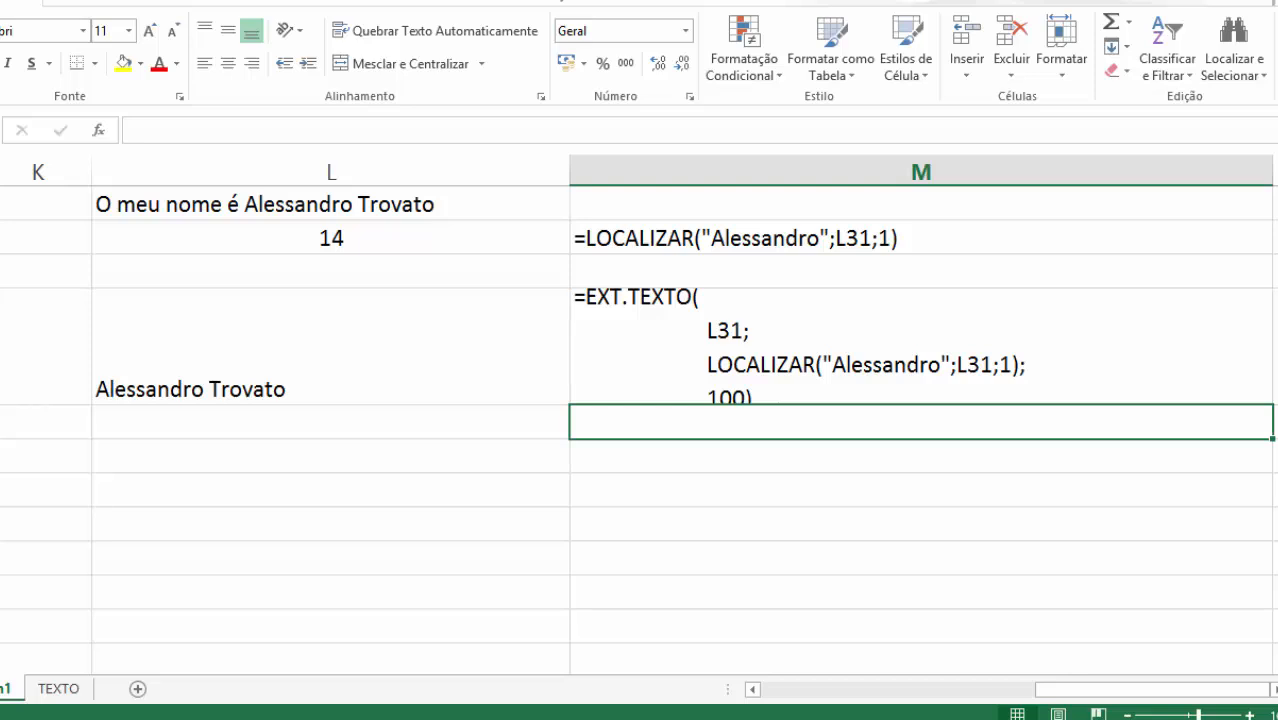
{"action": "left_click", "coordinate": [528, 417]}
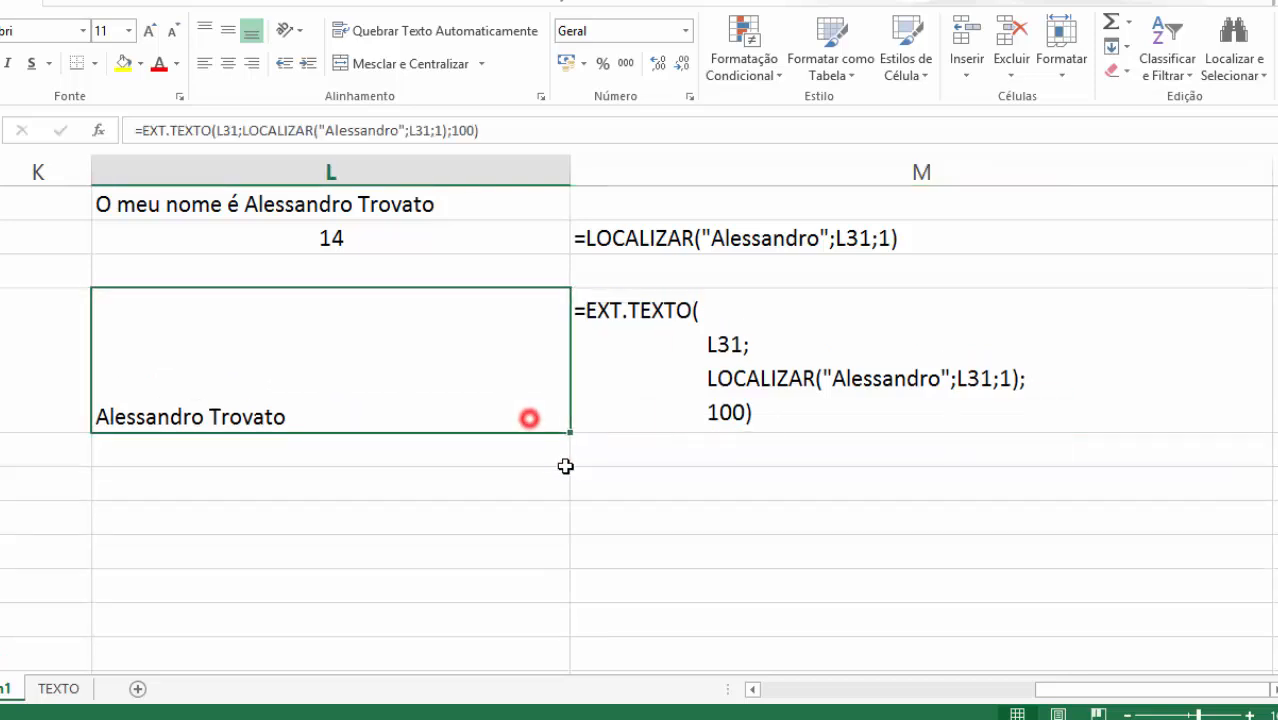
Review the text function examples and their formulas in columns L and M of the sheet
{"action": "left_click", "coordinate": [866, 336]}
{"action": "left_click", "coordinate": [842, 488]}
{"action": "left_click", "coordinate": [322, 485]}
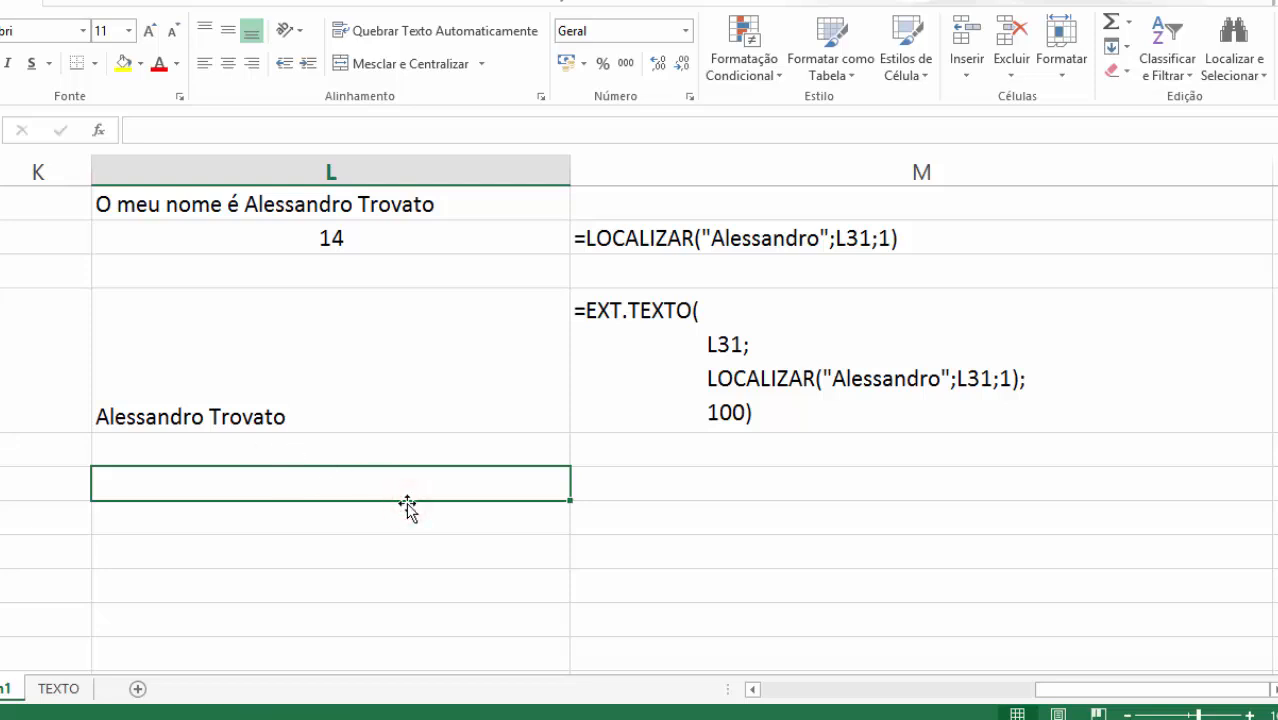
{"action": "scroll", "coordinate": [407, 508], "scroll_direction": "up", "scroll_amount": 1}
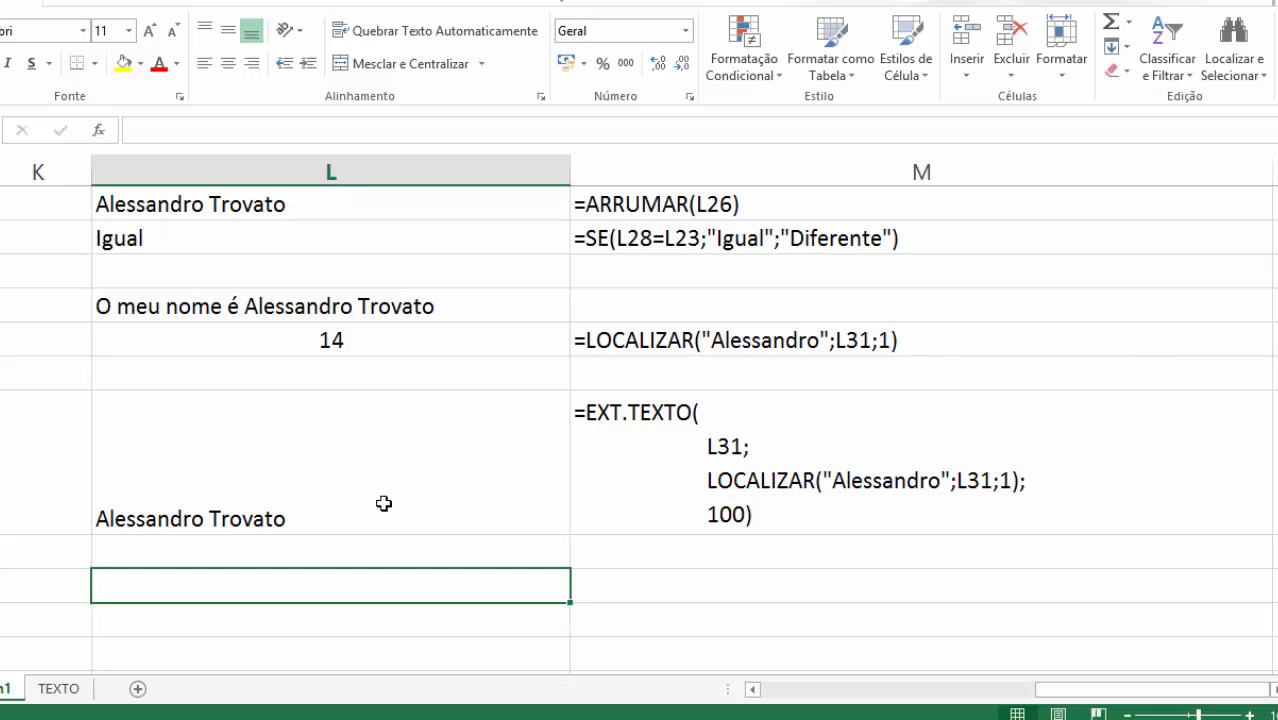
{"action": "scroll", "coordinate": [562, 531], "scroll_direction": "up", "scroll_amount": 7}
{"action": "scroll", "coordinate": [540, 567], "scroll_direction": "up", "scroll_amount": 2}
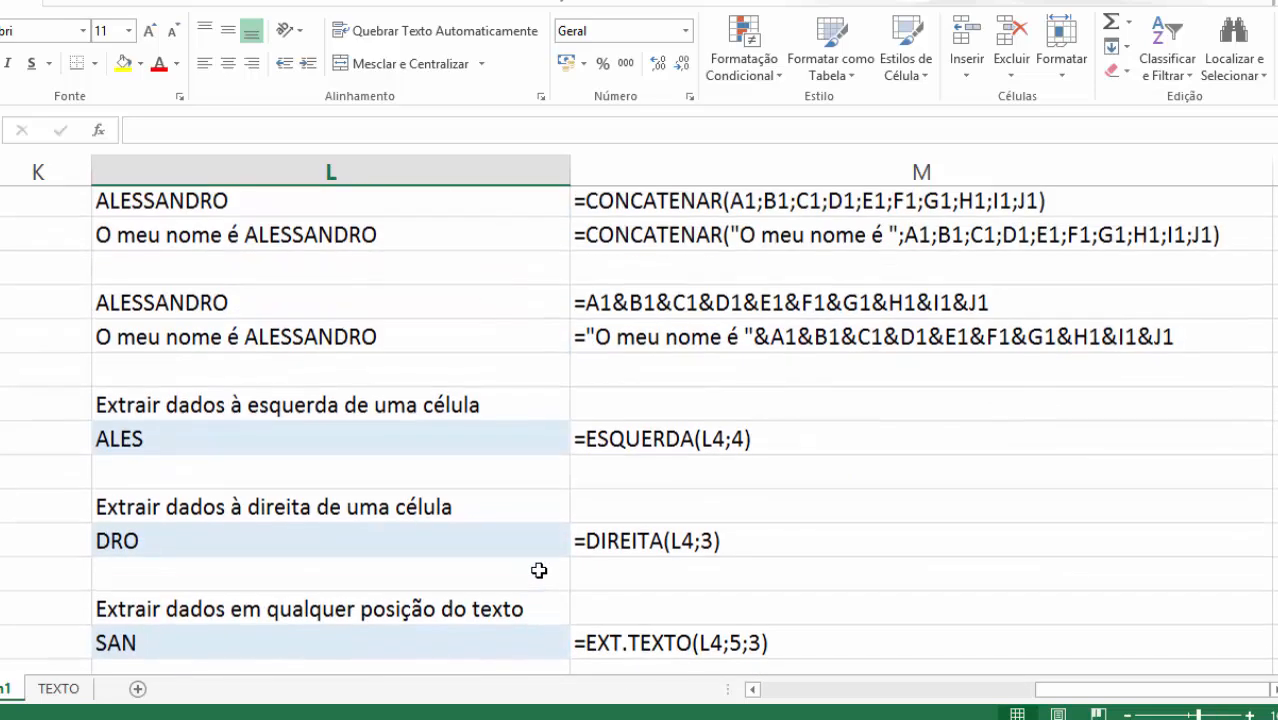
{"action": "scroll", "coordinate": [528, 495], "scroll_direction": "down", "scroll_amount": 5}
{"action": "scroll", "coordinate": [519, 479], "scroll_direction": "down", "scroll_amount": 2}
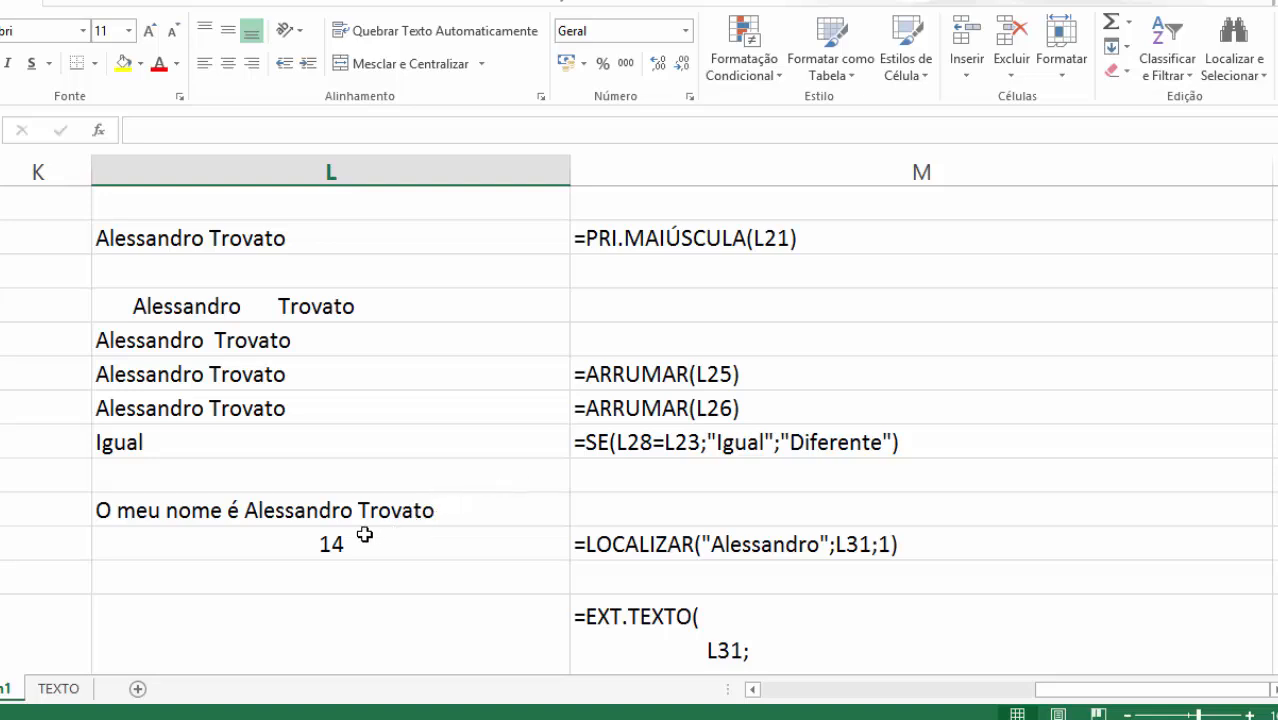
Switch to the TEXTO worksheet to examine the letter-splitting exercise with its grey grid
{"action": "left_click", "coordinate": [78, 688]}
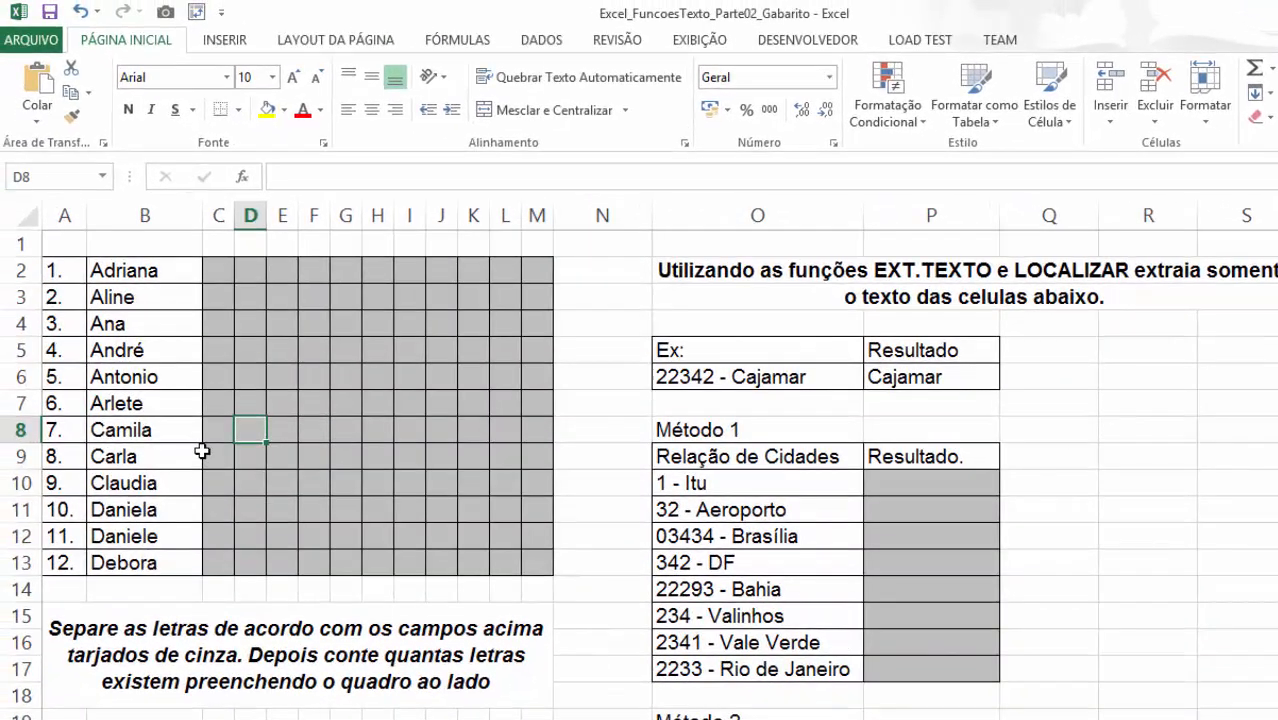
{"action": "left_click", "coordinate": [202, 452]}
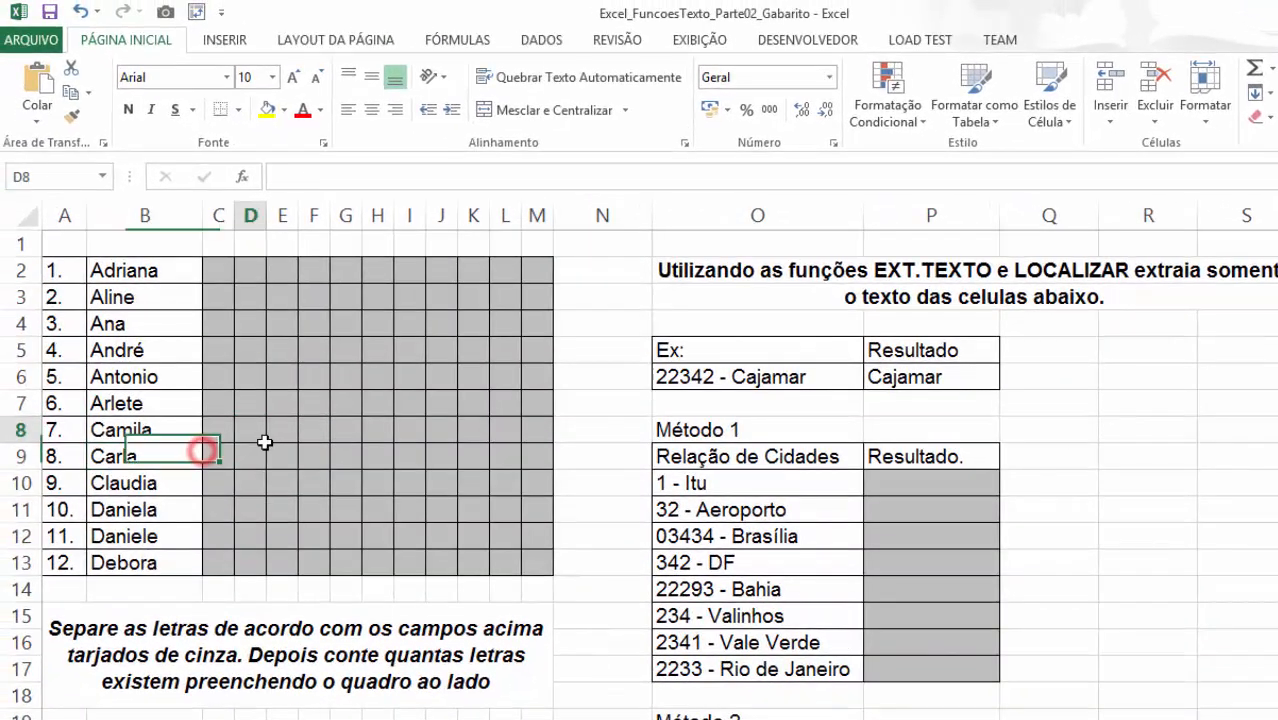
{"action": "left_click", "coordinate": [263, 442]}
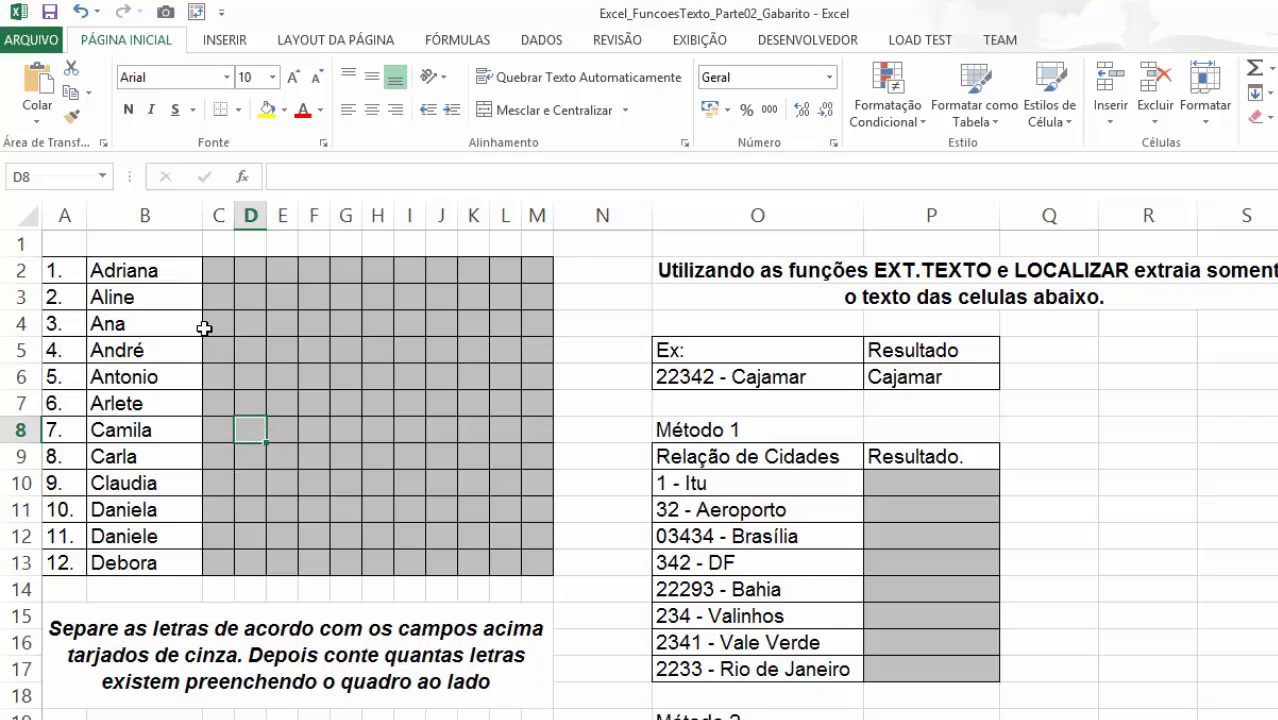
Enter the first three letters of the name in B2 into C2, D2 and E2, one letter per cell
{"action": "left_click", "coordinate": [228, 280]}
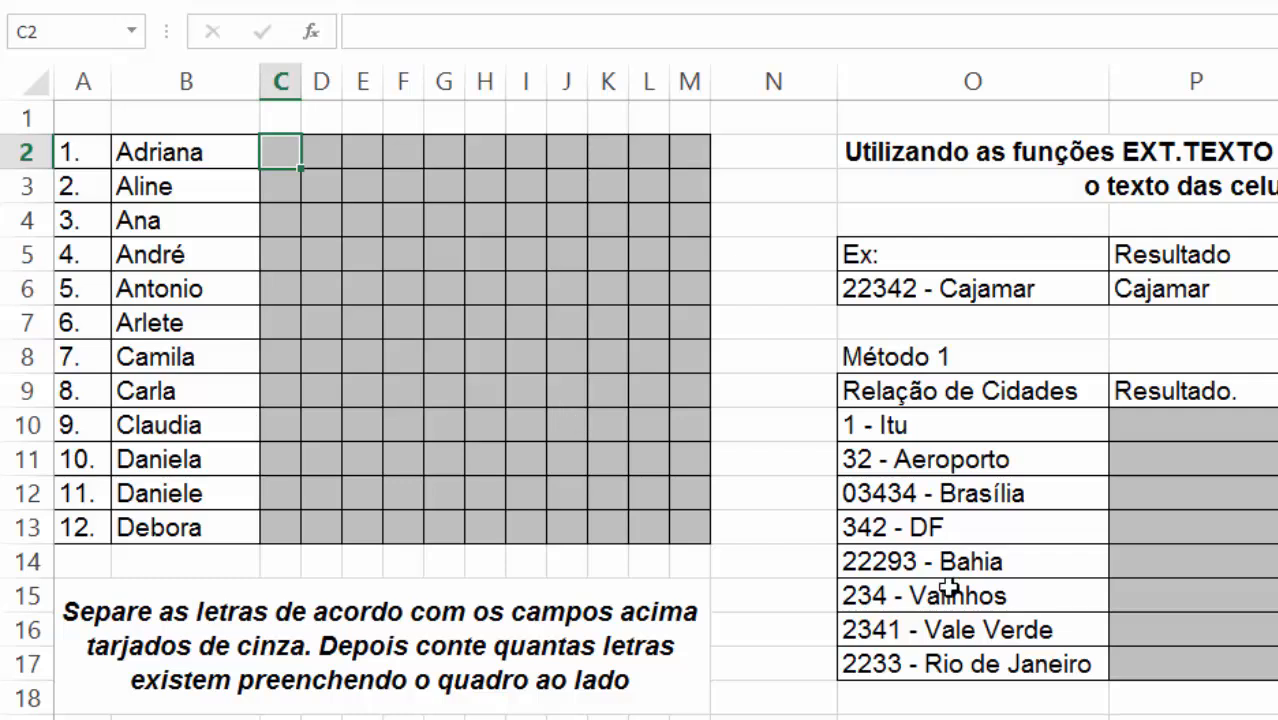
{"action": "key", "text": "F2"}
{"action": "type", "text": "A"}
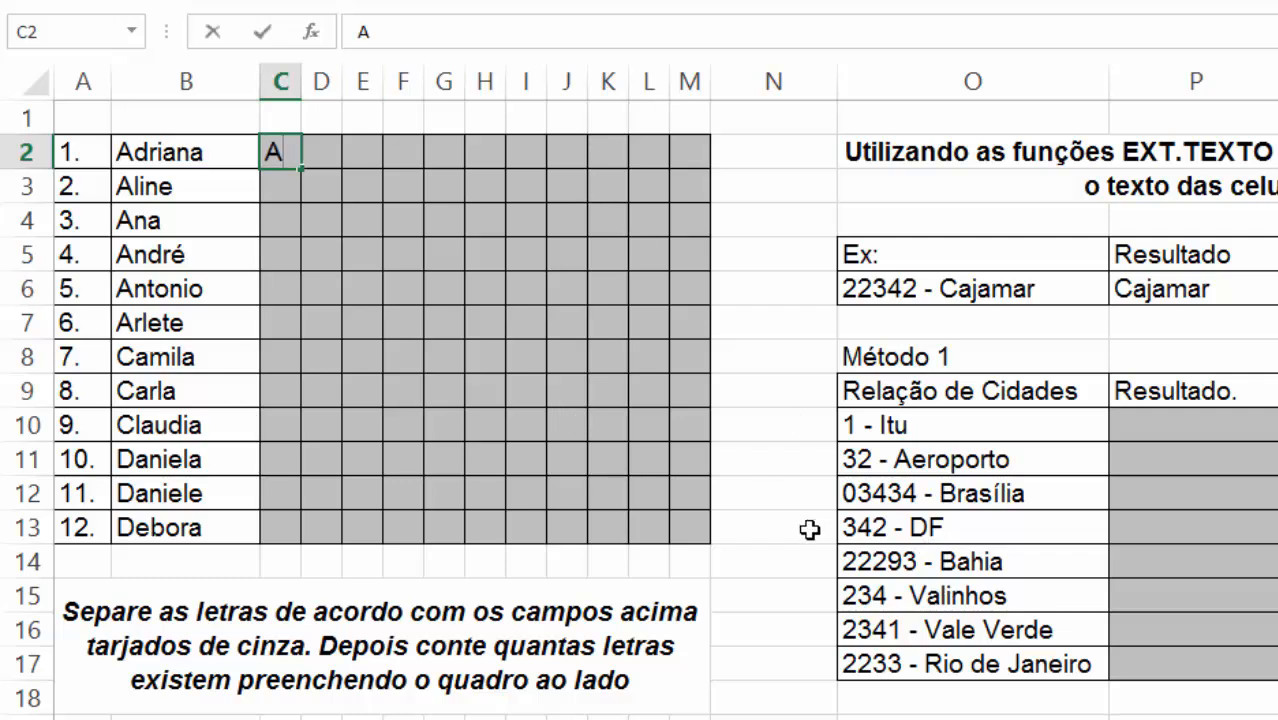
{"action": "key", "text": "Tab"}
{"action": "type", "text": "D"}
{"action": "key", "text": "Tab"}
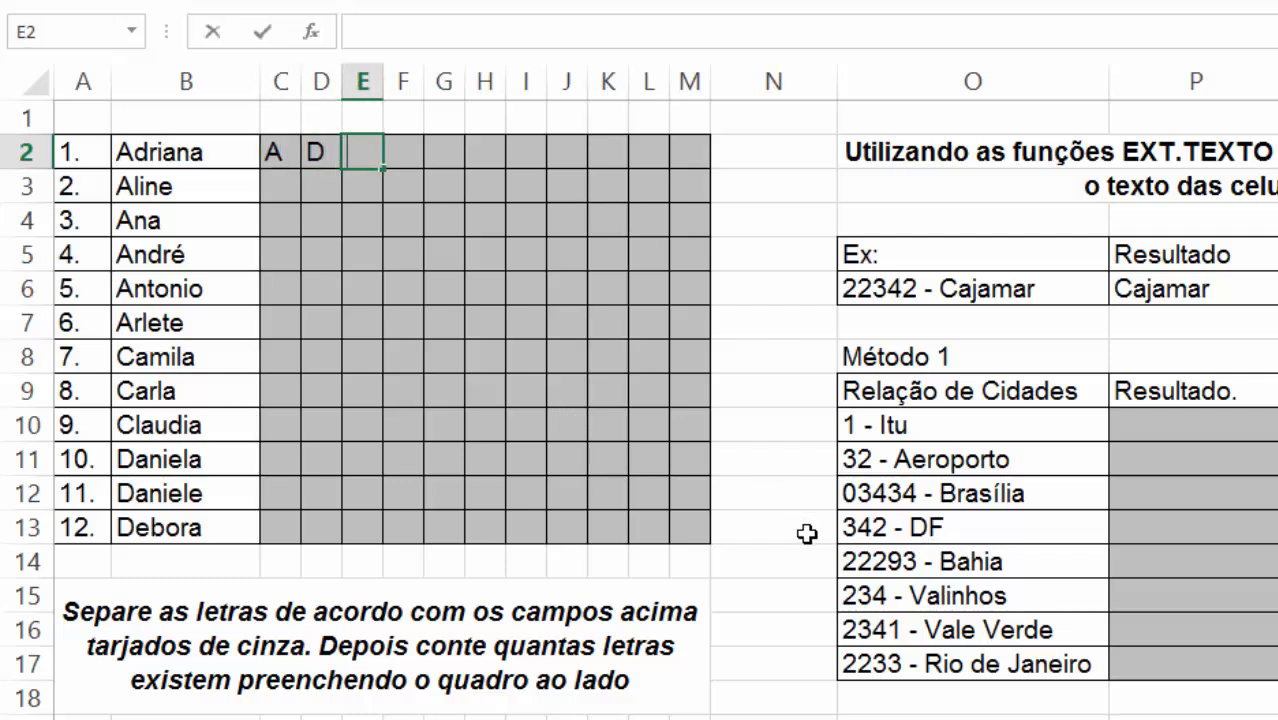
{"action": "key", "text": "Left"}
{"action": "type", "text": "d"}
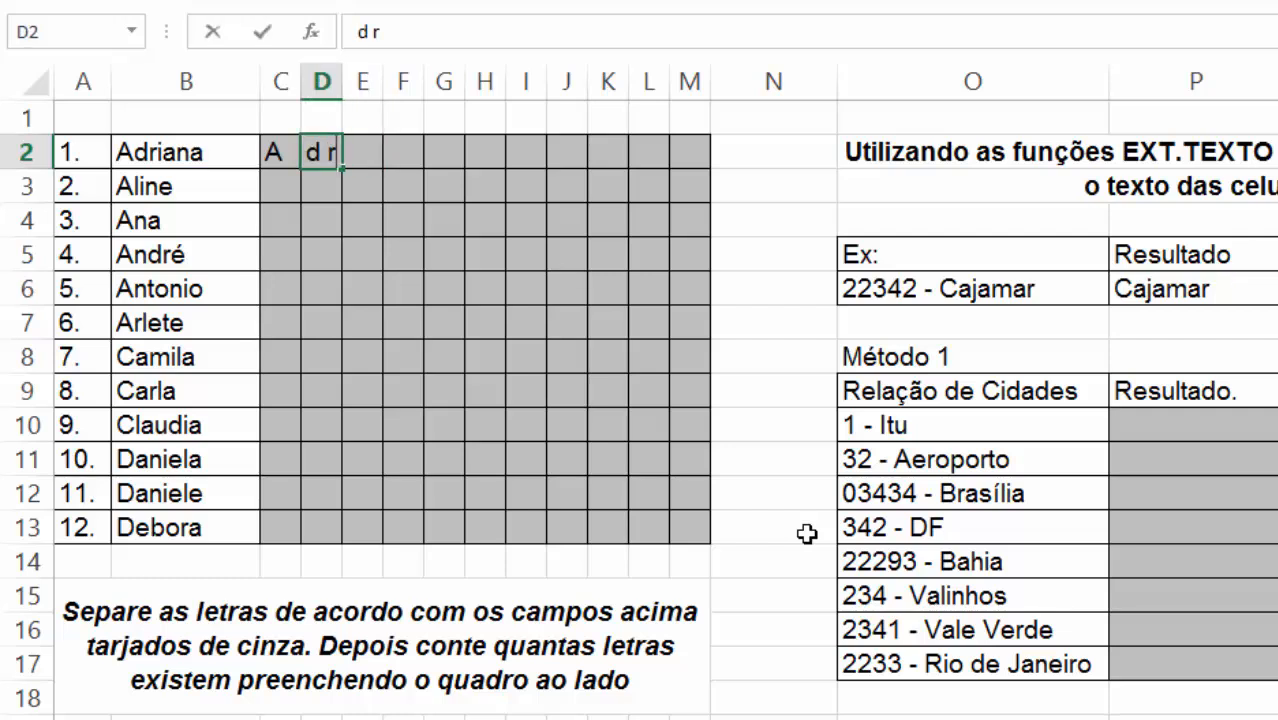
{"action": "key", "text": "Tab"}
{"action": "type", "text": "r"}
{"action": "key", "text": "Tab"}
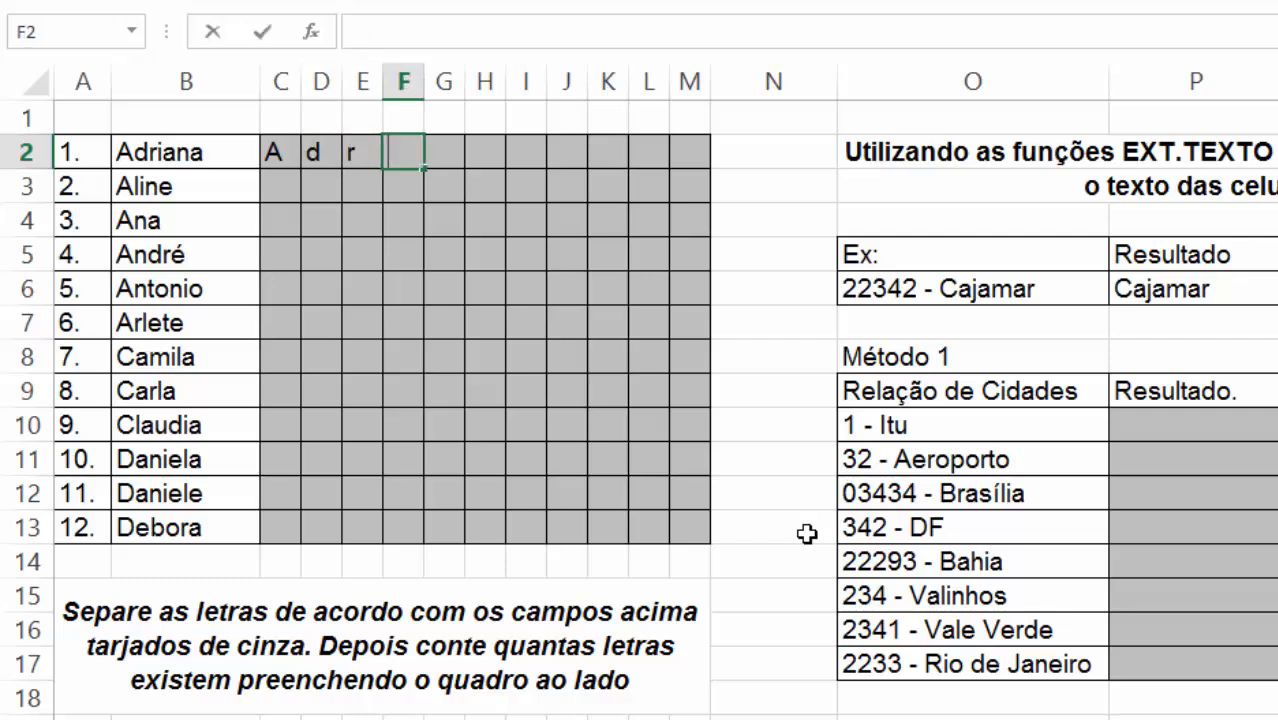
Enter the remaining four letters of the name in B2 into cells F2 to I2, one letter per cell
{"action": "type", "text": "i"}
{"action": "key", "text": "Tab"}
{"action": "type", "text": "an"}
{"action": "key", "text": "BackSpace"}
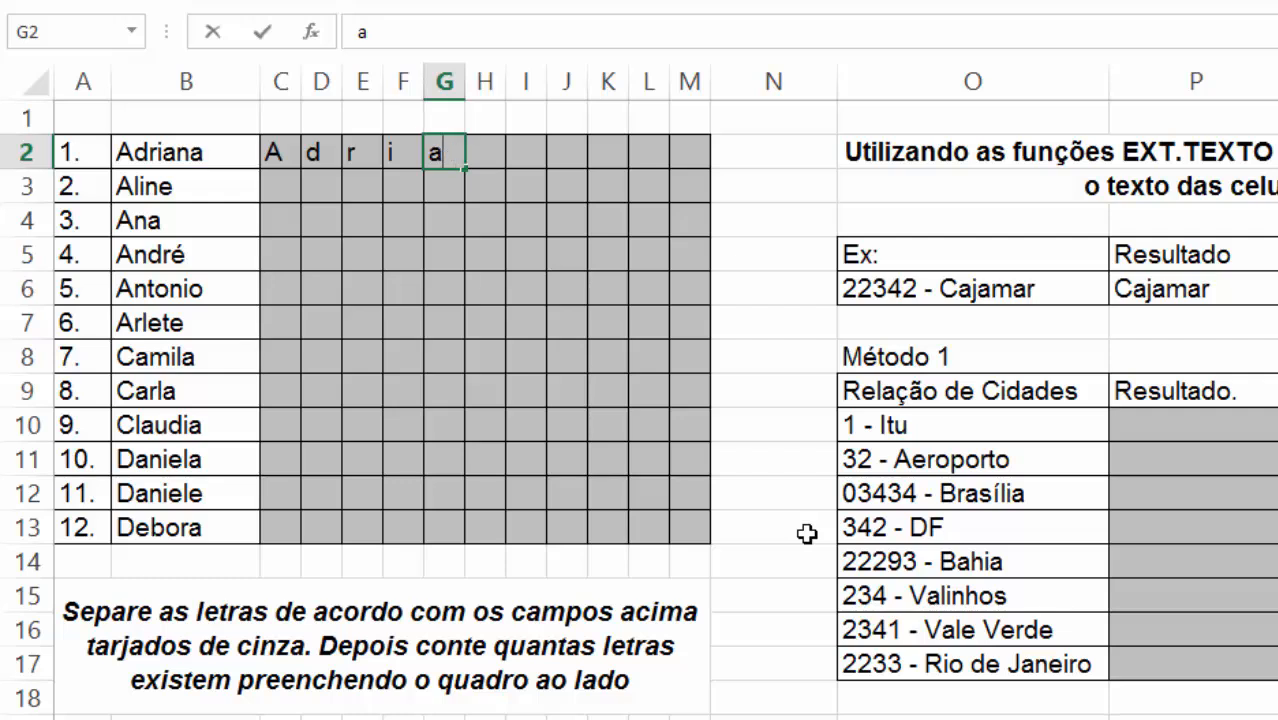
{"action": "key", "text": "Tab"}
{"action": "type", "text": "n"}
{"action": "key", "text": "Tab"}
{"action": "type", "text": "a"}
{"action": "key", "text": "Tab"}
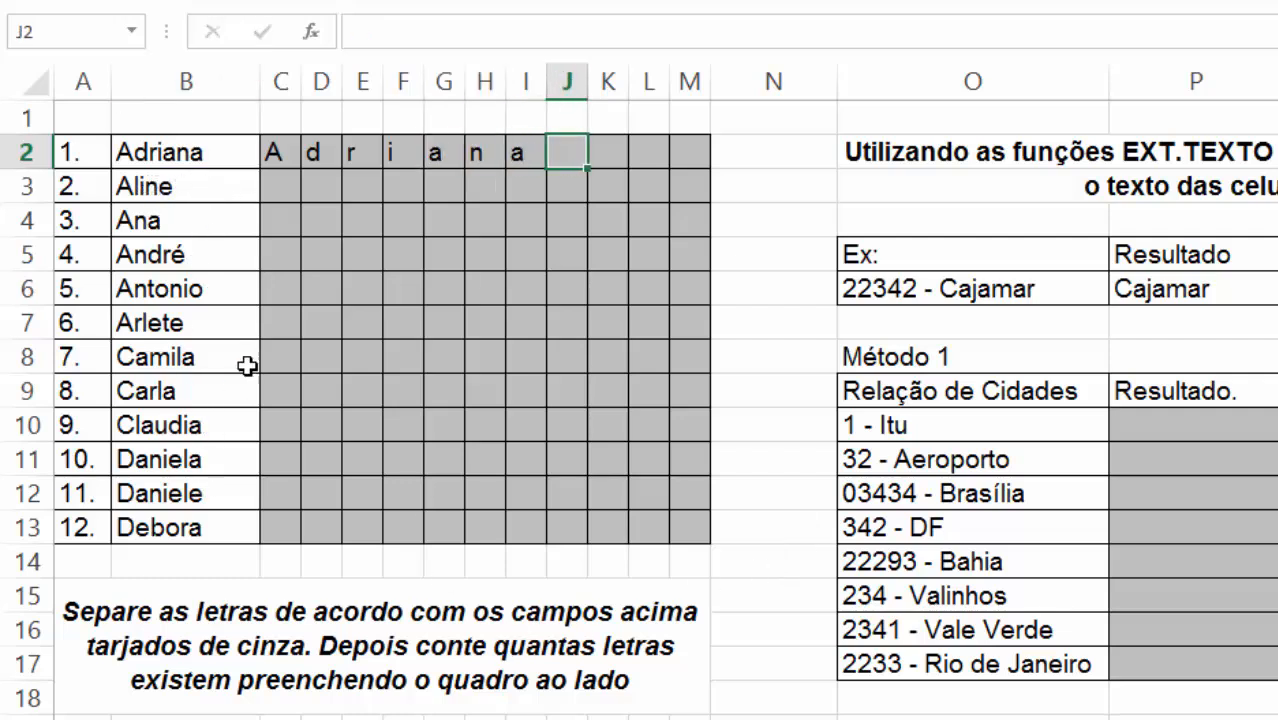
Examine the empty grey area of the letter grid from C3 to M13 by selecting it
{"action": "left_click", "coordinate": [267, 183]}
{"action": "left_click_drag", "start_coordinate": [267, 183], "coordinate": [679, 543]}
{"action": "left_click", "coordinate": [650, 462]}
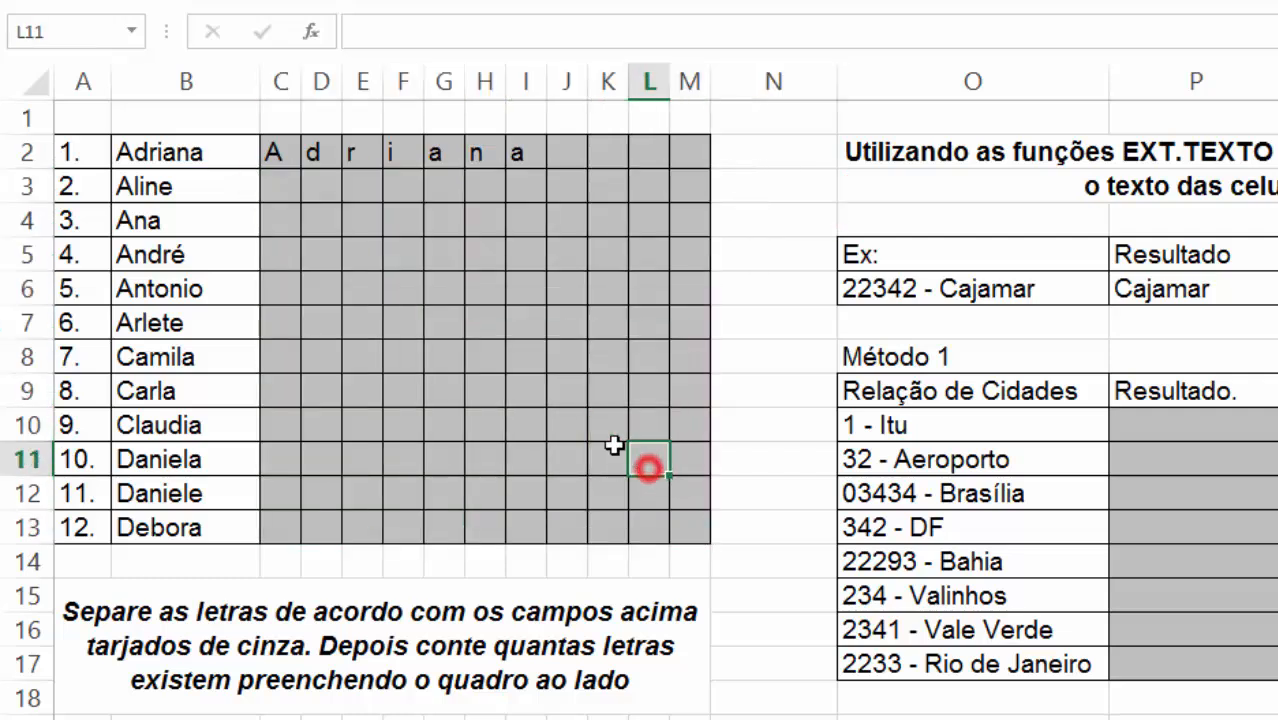
Examine the whole letter-splitting grid from C2 to M13, including the row already filled in, by selecting it
{"action": "left_click", "coordinate": [292, 157]}
{"action": "left_click_drag", "start_coordinate": [292, 157], "coordinate": [690, 526]}
{"action": "left_click", "coordinate": [584, 458]}
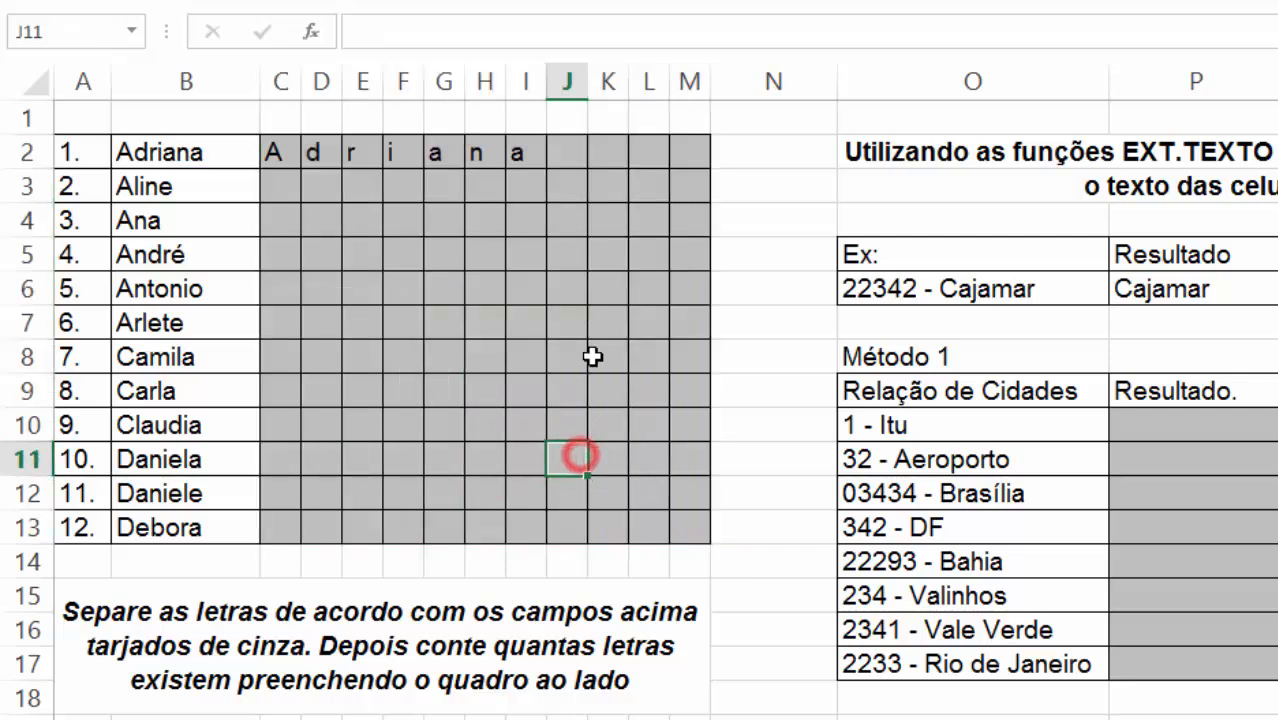
{"action": "left_click", "coordinate": [469, 342]}
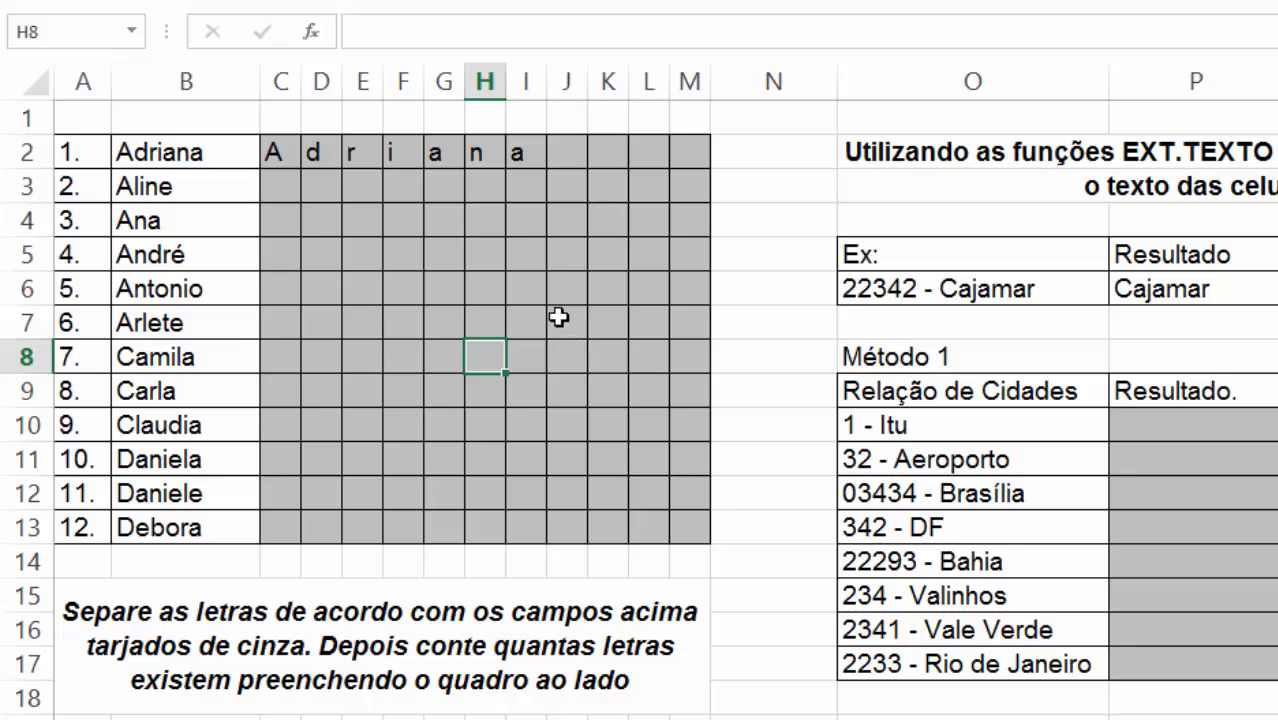
Examine the second letter grid under UTILIZANDO A FUNÇÃO PROTEGER ($), starting from its yellow cell C22
{"action": "scroll", "coordinate": [556, 314], "scroll_direction": "down", "scroll_amount": 5}
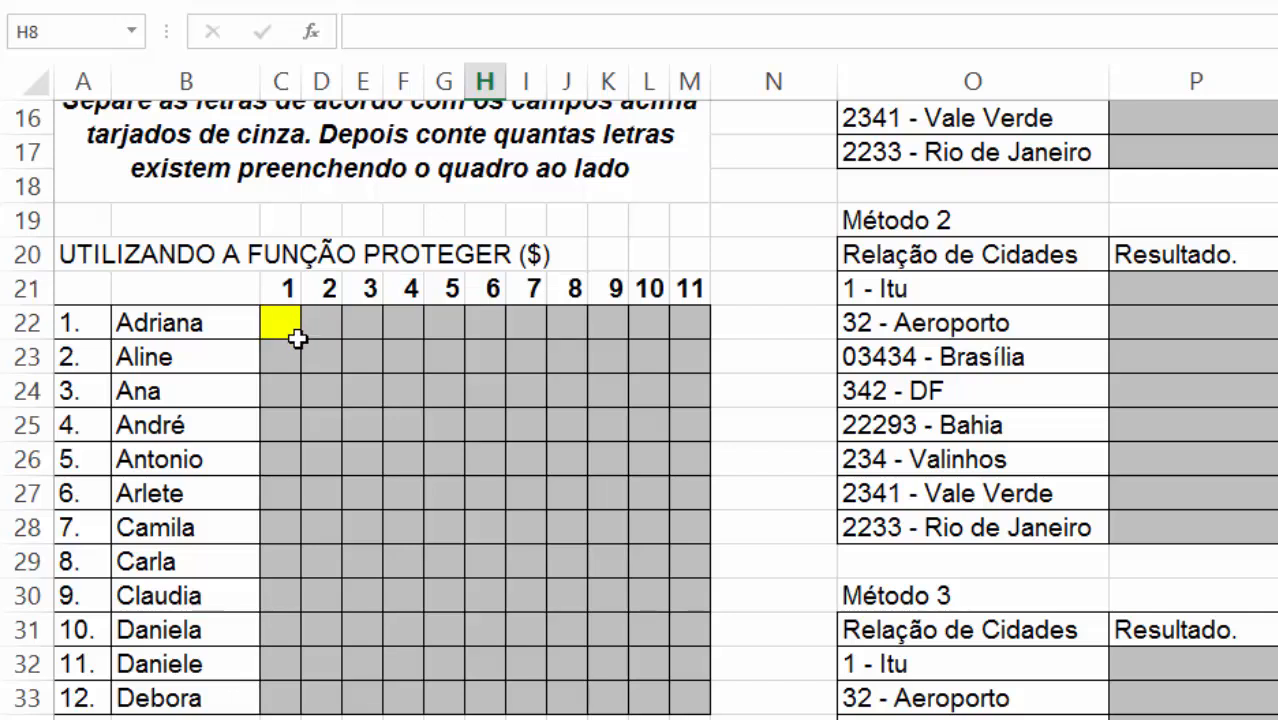
{"action": "left_click", "coordinate": [287, 327]}
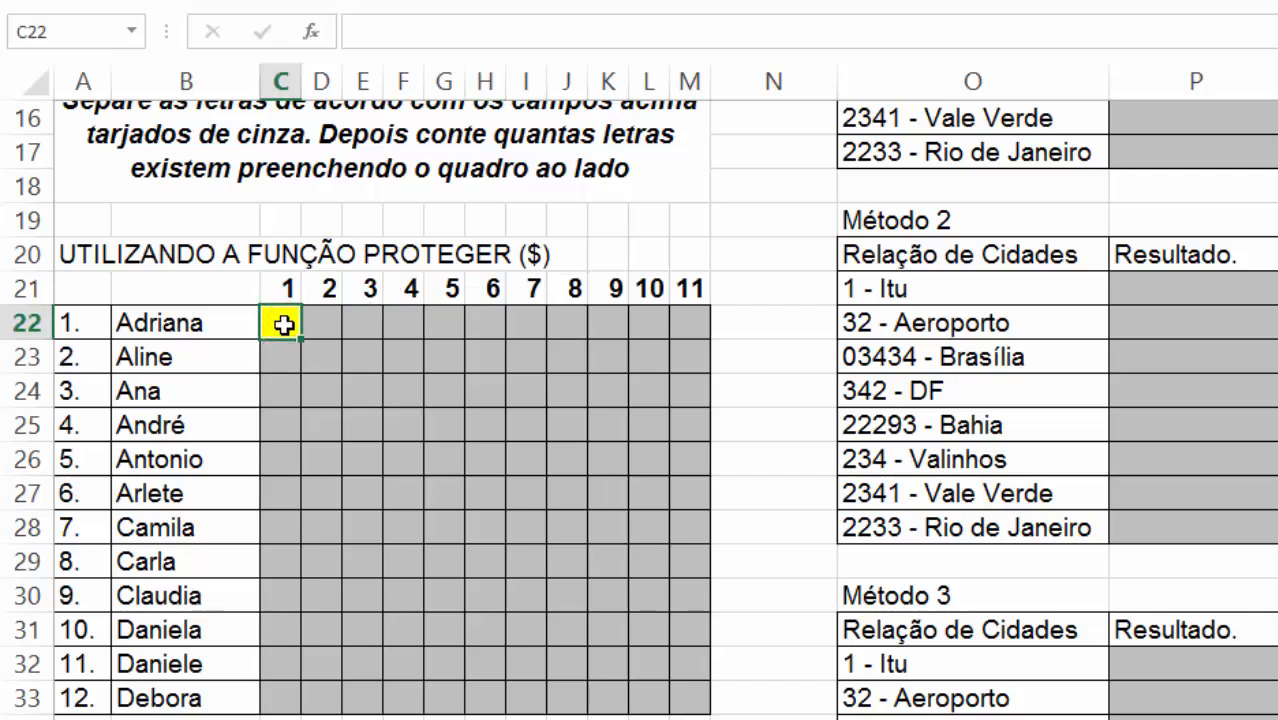
{"action": "left_click", "coordinate": [284, 325]}
Examine the EXT.TEXTO and LOCALIZAR exercise, selecting the Método 1 result cells and the city list beside them
{"action": "scroll", "coordinate": [414, 543], "scroll_direction": "up", "scroll_amount": 5}
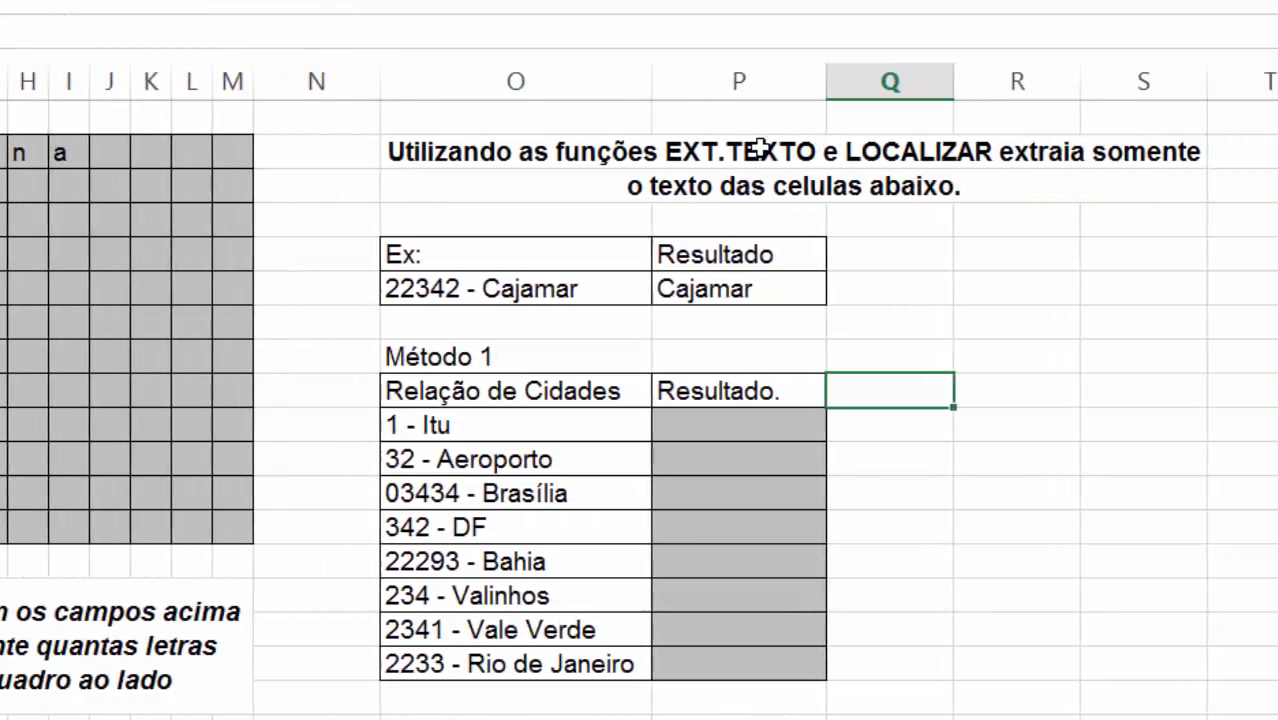
{"action": "left_click", "coordinate": [1193, 152]}
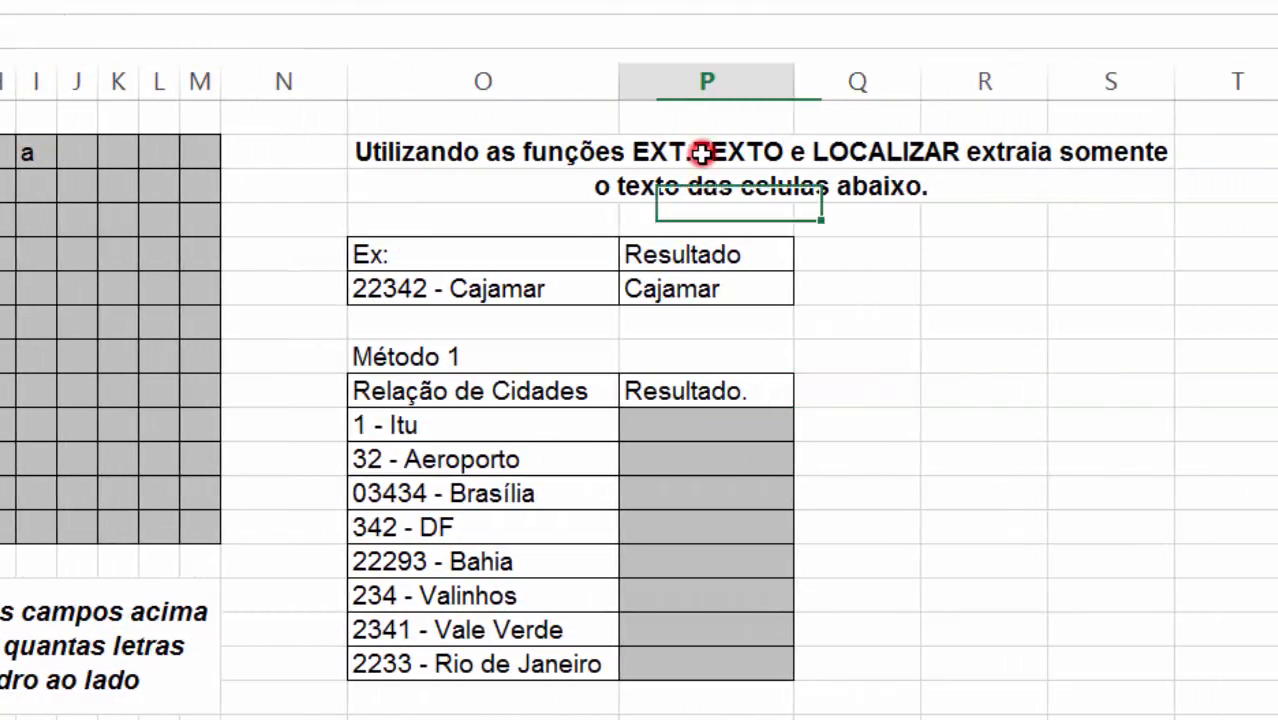
{"action": "left_click", "coordinate": [862, 152]}
{"action": "left_click", "coordinate": [666, 425]}
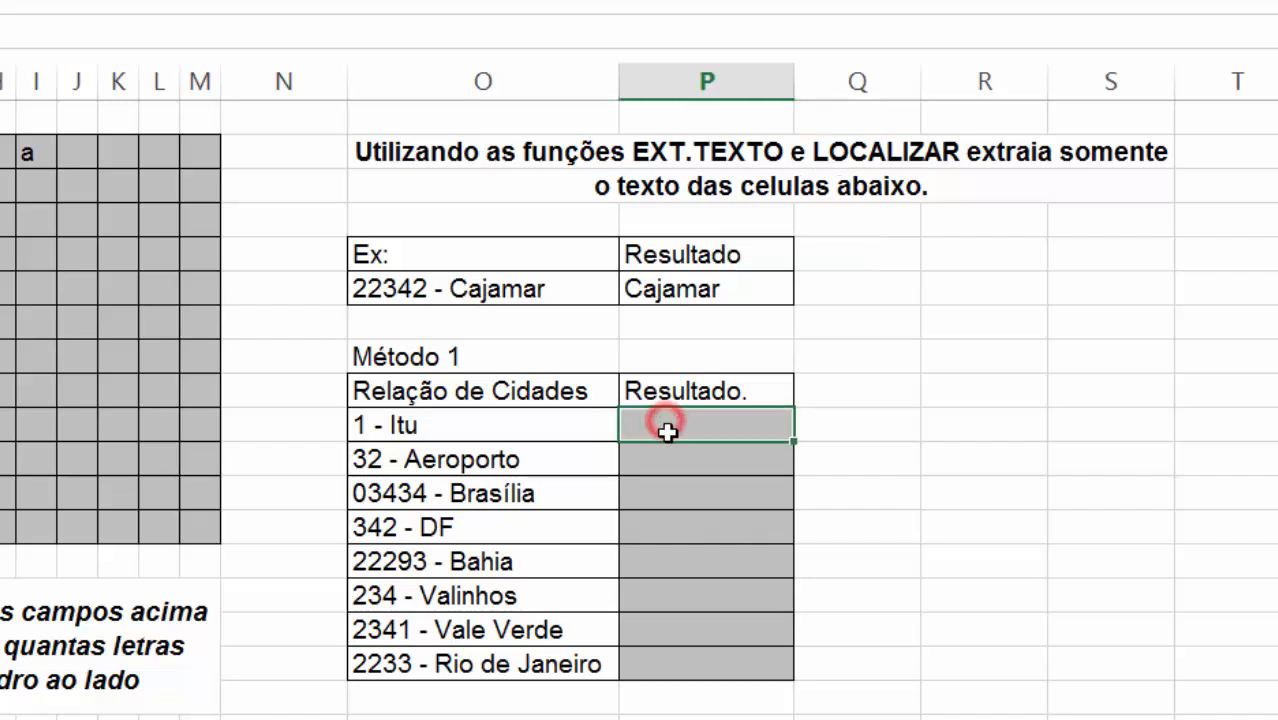
{"action": "left_click_drag", "start_coordinate": [676, 426], "coordinate": [682, 673]}
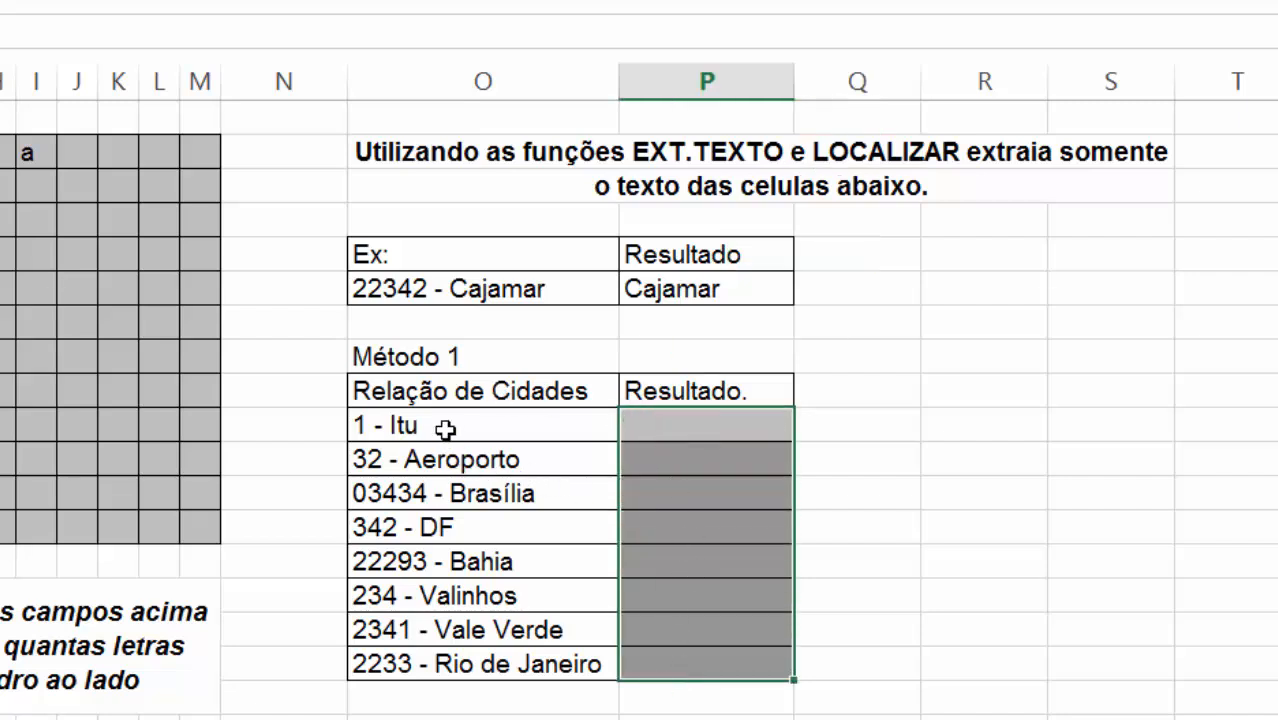
{"action": "left_click_drag", "start_coordinate": [445, 428], "coordinate": [440, 665]}
{"action": "left_click", "coordinate": [481, 463]}
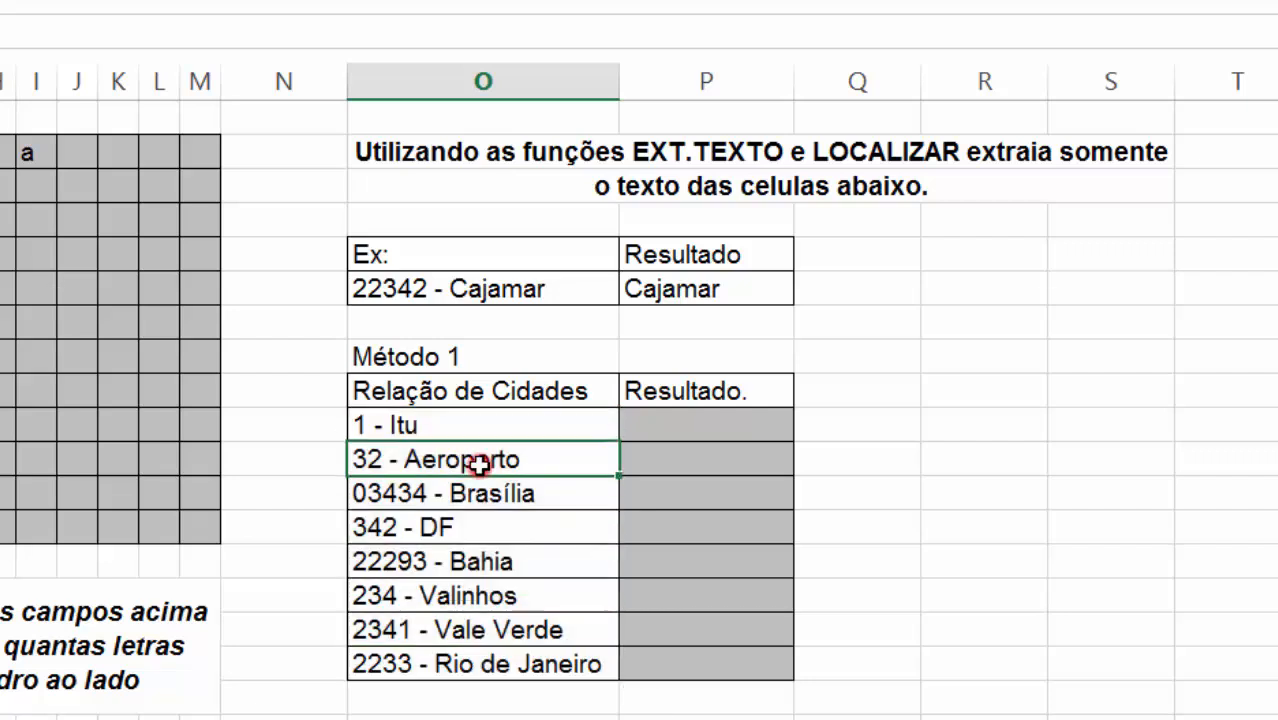
Return to the Plan1 worksheet containing the text-function examples and their formulas
{"action": "left_click", "coordinate": [27, 191]}
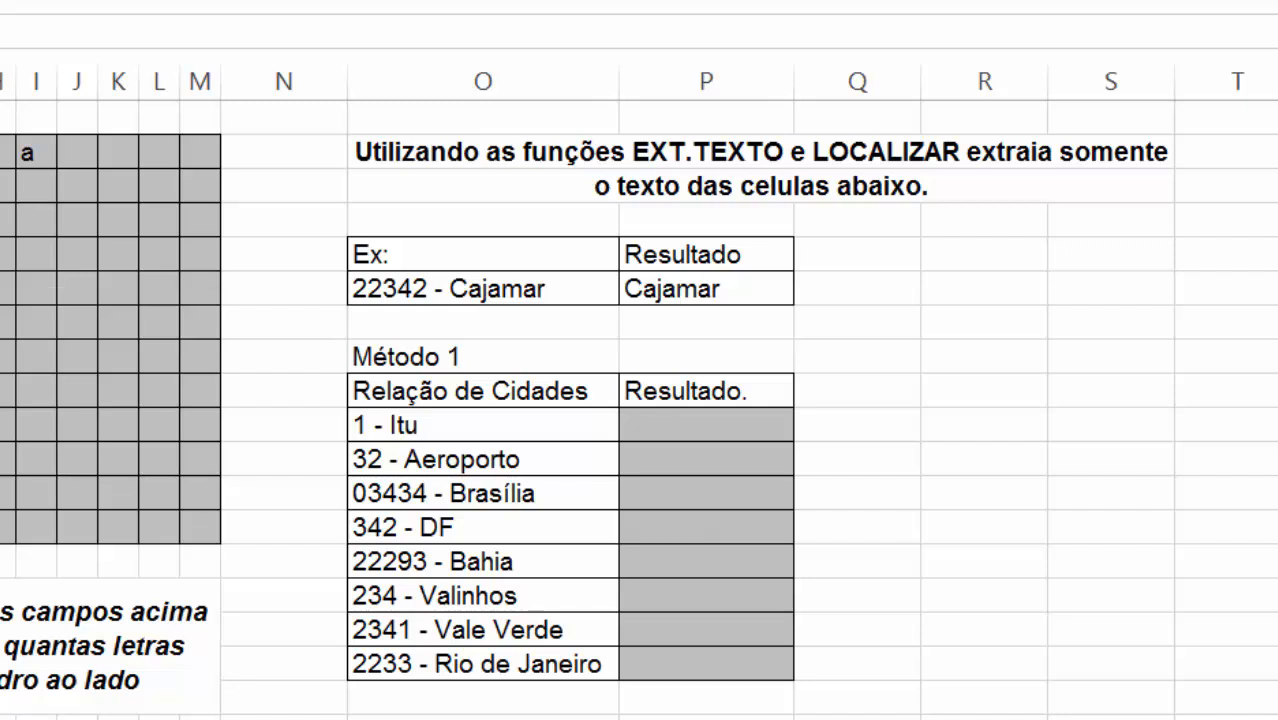
{"action": "left_click", "coordinate": [140, 692]}
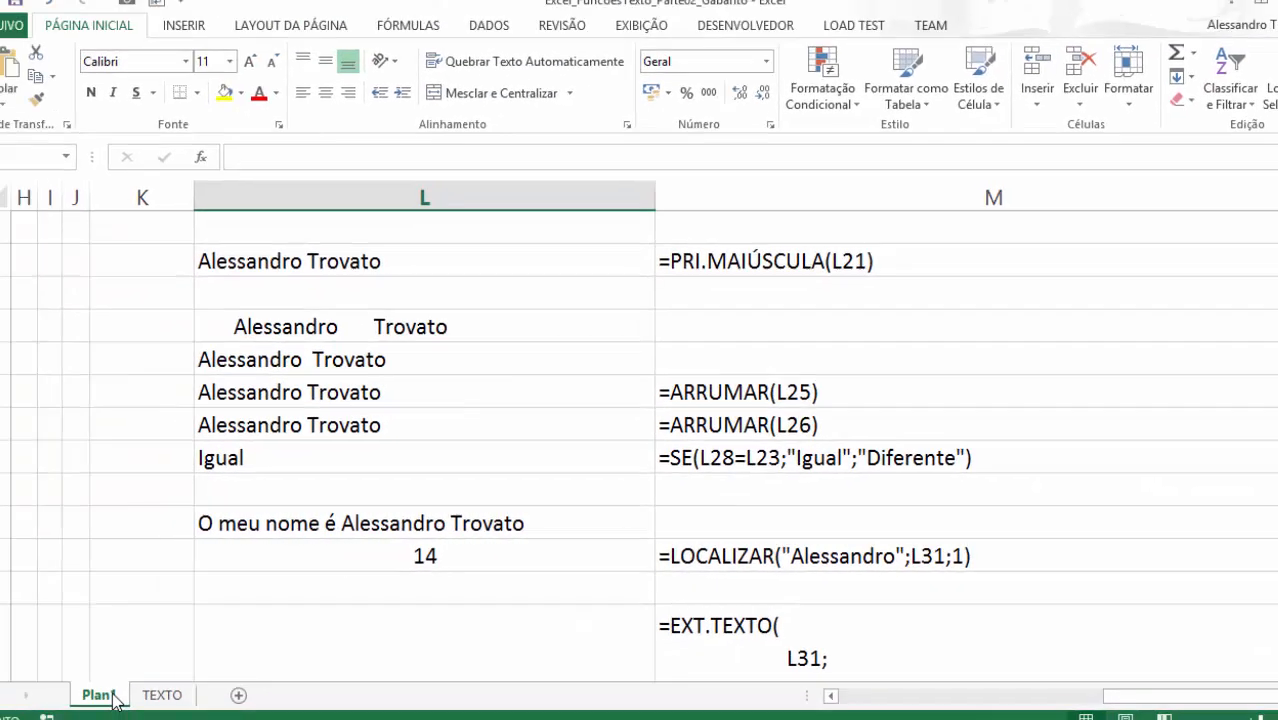